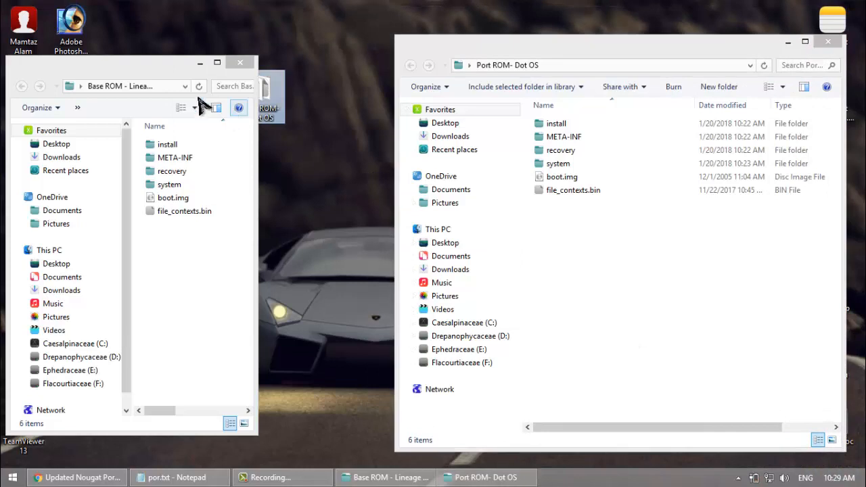
Step: Arrange the Base ROM and Port ROM folder windows side by side, widening the Base ROM window so its file details fit
{"action": "left_click_drag", "start_coordinate": [152, 64], "coordinate": [223, 40]}
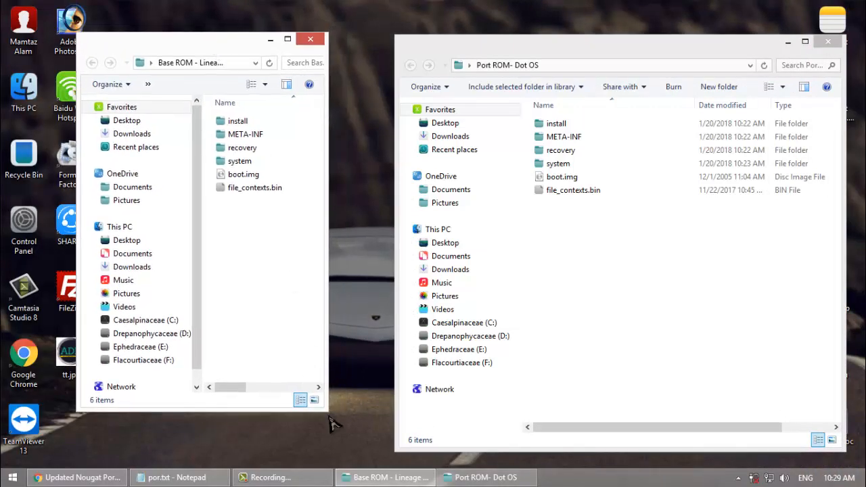
{"action": "left_click_drag", "start_coordinate": [374, 471], "coordinate": [389, 470]}
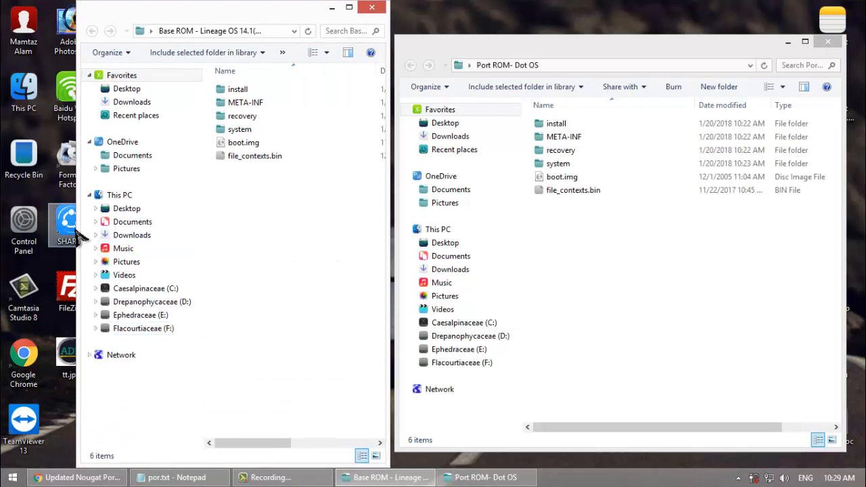
{"action": "left_click_drag", "start_coordinate": [77, 224], "coordinate": [4, 203]}
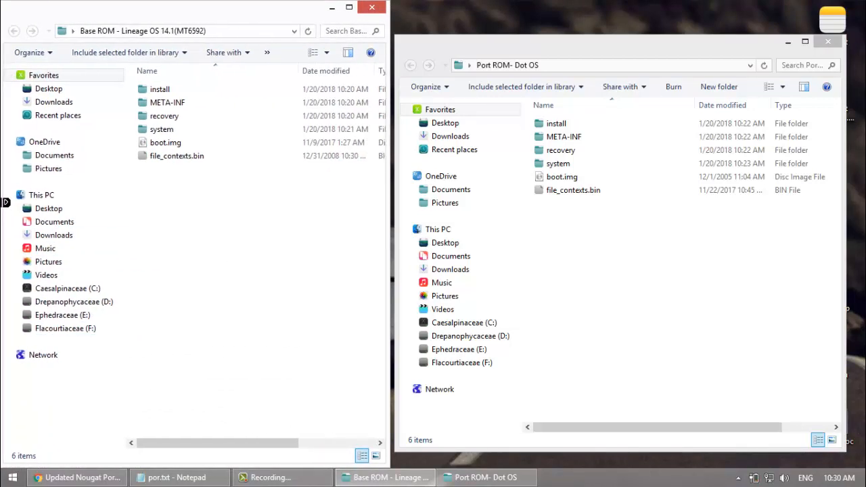
{"action": "left_click_drag", "start_coordinate": [278, 5], "coordinate": [279, 21]}
{"action": "left_click_drag", "start_coordinate": [557, 35], "coordinate": [556, 14]}
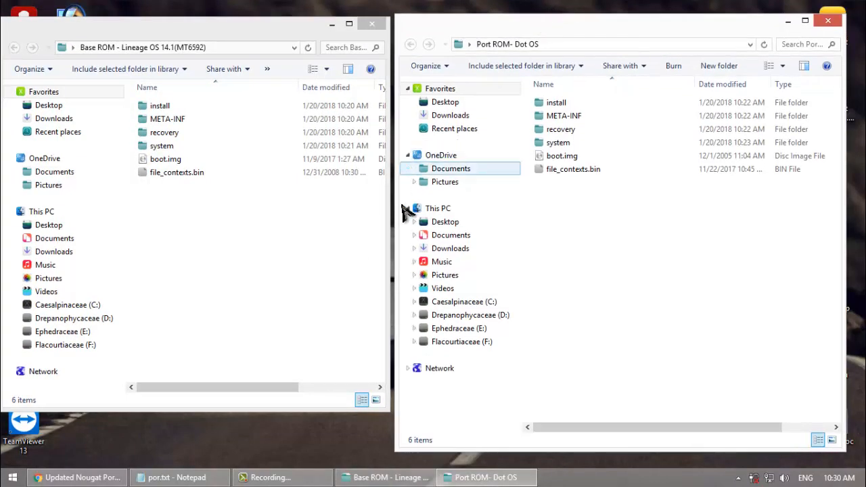
{"action": "left_click_drag", "start_coordinate": [391, 211], "coordinate": [434, 203]}
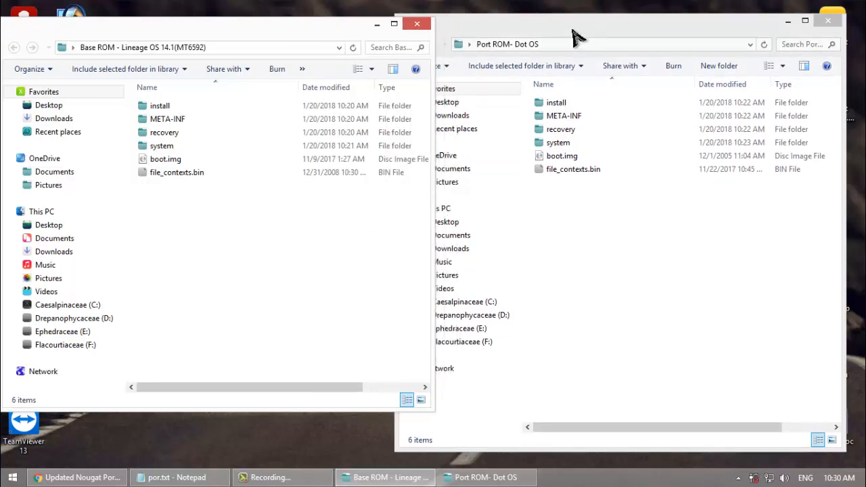
{"action": "left_click", "coordinate": [573, 36]}
{"action": "left_click_drag", "start_coordinate": [629, 26], "coordinate": [656, 28]}
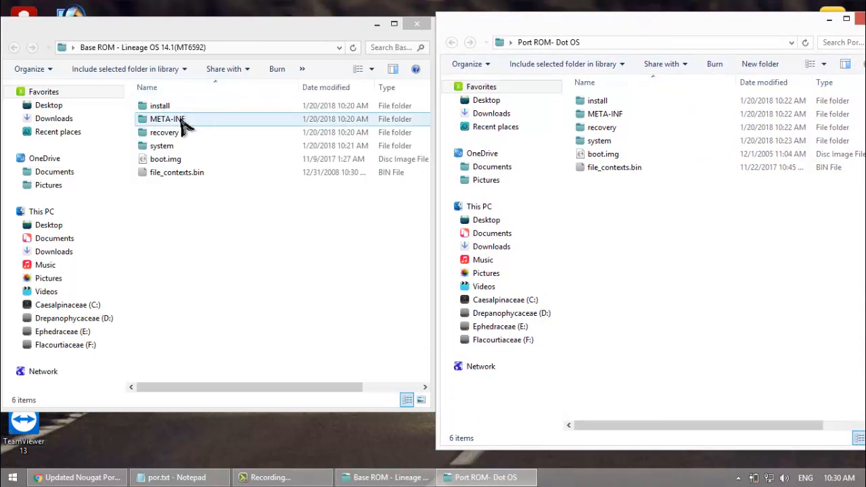
Step: Delete the New Volume (D) shortcut from the Base ROM's META-INF/com/google/android folder
{"action": "double_click", "coordinate": [183, 125]}
{"action": "double_click", "coordinate": [169, 108]}
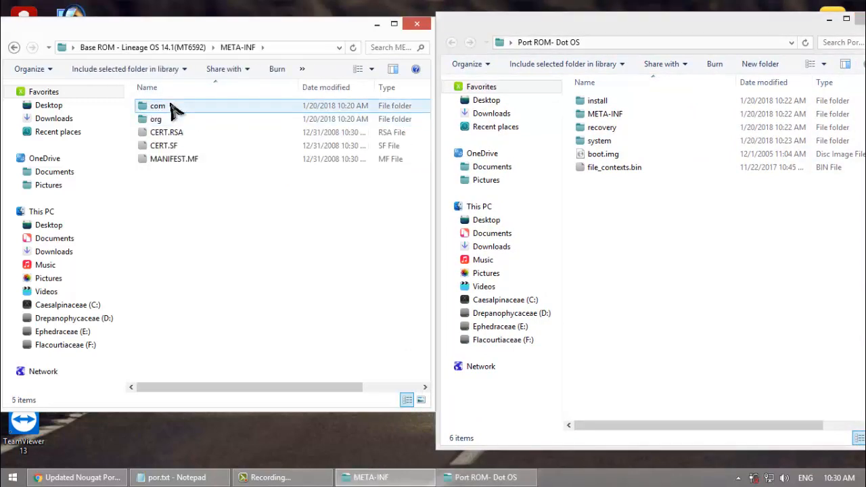
{"action": "left_click", "coordinate": [168, 120]}
{"action": "double_click", "coordinate": [168, 119]}
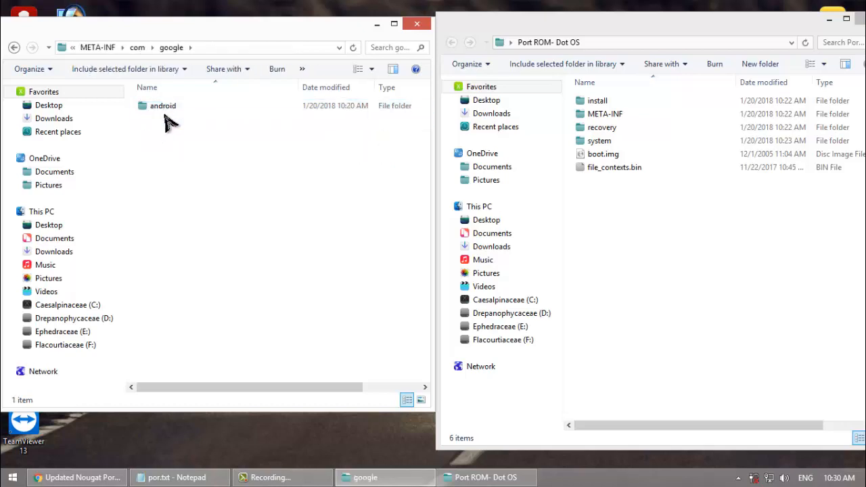
{"action": "double_click", "coordinate": [166, 108]}
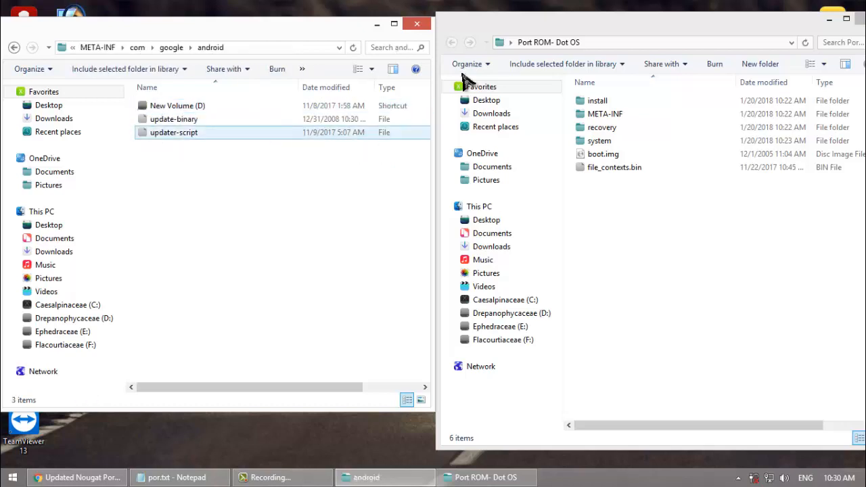
{"action": "left_click", "coordinate": [357, 108]}
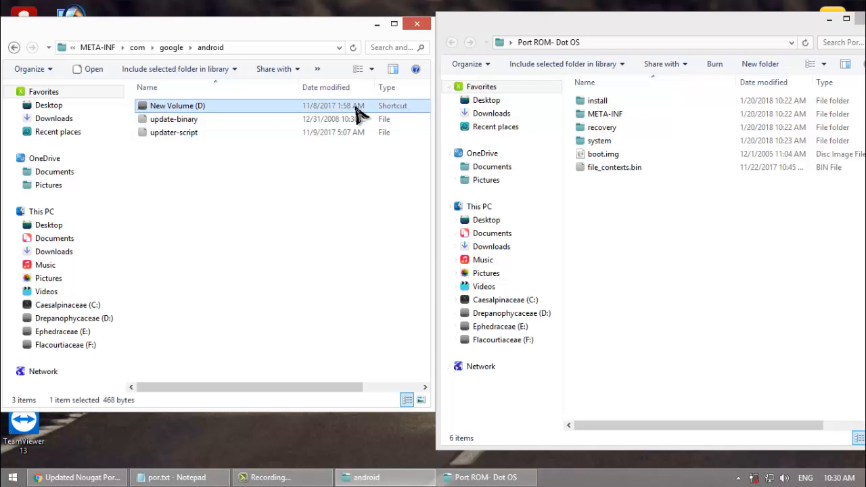
{"action": "key", "text": "Delete"}
Step: Open the META-INF/com/google/android folder of the Port ROM
{"action": "double_click", "coordinate": [604, 114]}
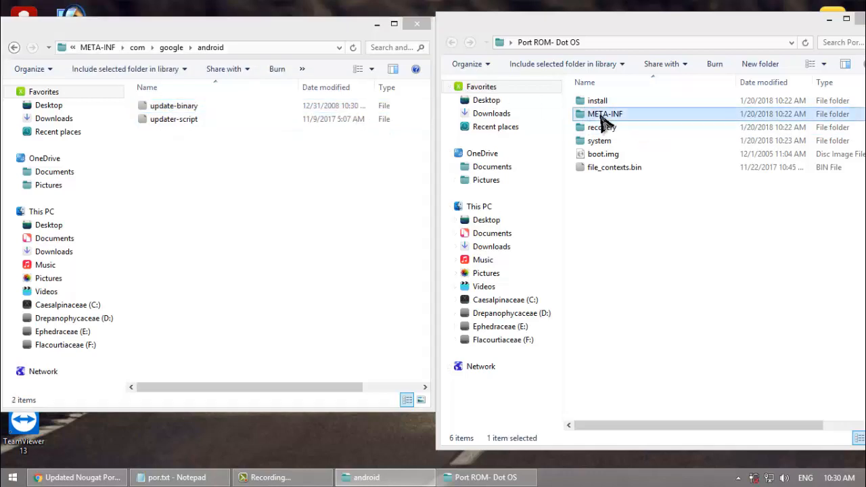
{"action": "left_click", "coordinate": [593, 101]}
{"action": "double_click", "coordinate": [594, 102]}
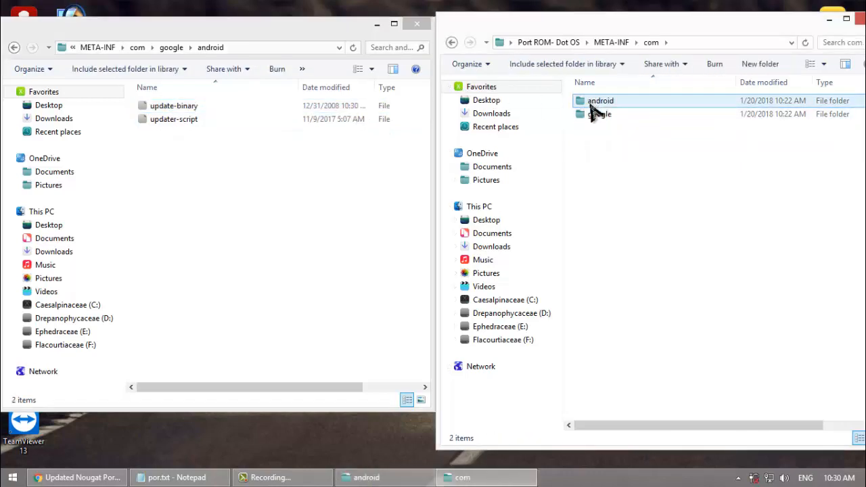
{"action": "left_click", "coordinate": [590, 115]}
{"action": "double_click", "coordinate": [590, 115]}
{"action": "left_click", "coordinate": [593, 105]}
{"action": "double_click", "coordinate": [593, 108]}
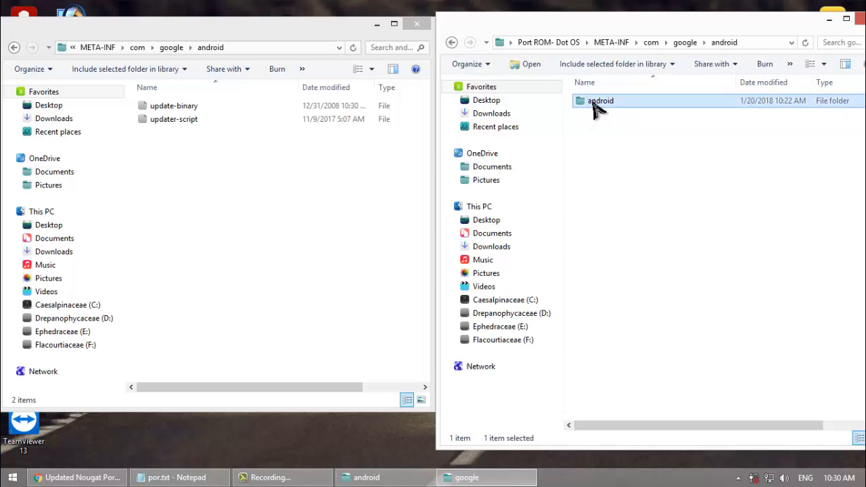
Step: Open the Base ROM's updater-script in Notepad++ and close the previously opened updater-script and build.prop files
{"action": "left_click", "coordinate": [178, 123]}
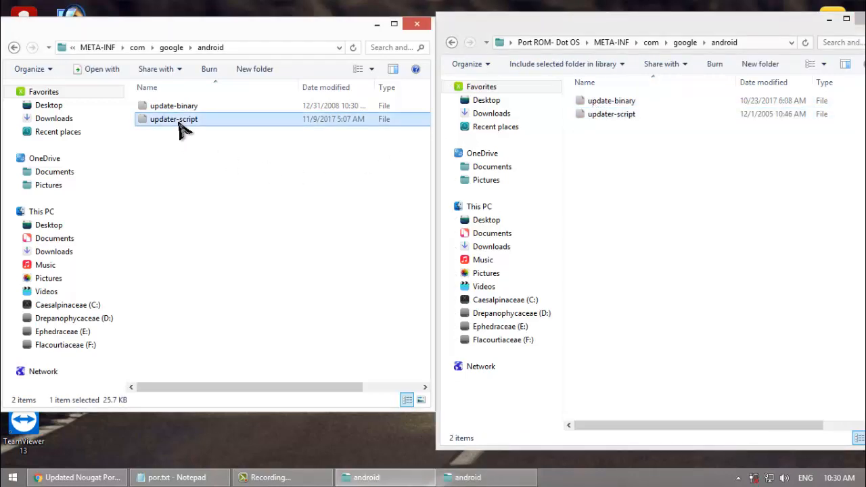
{"action": "right_click", "coordinate": [180, 130]}
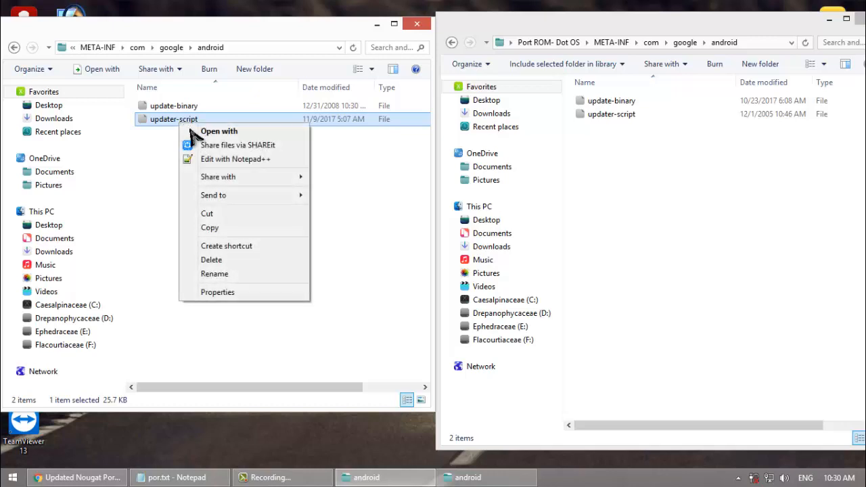
{"action": "left_click", "coordinate": [230, 160]}
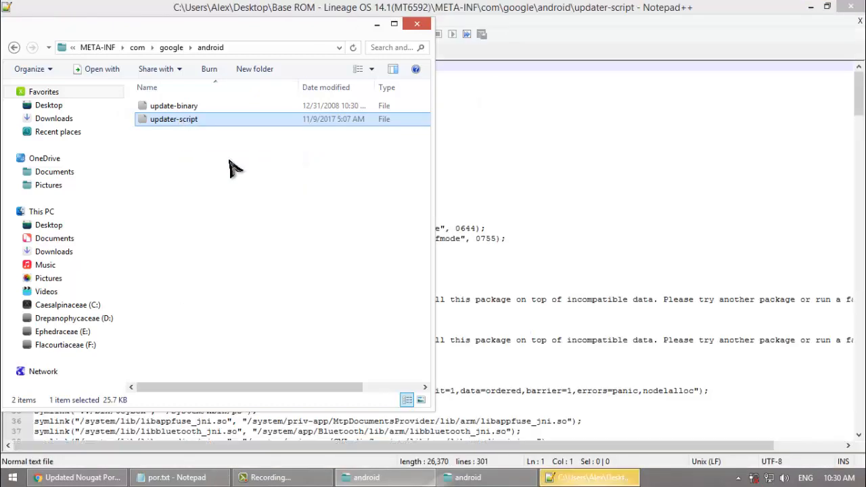
{"action": "left_click", "coordinate": [548, 9]}
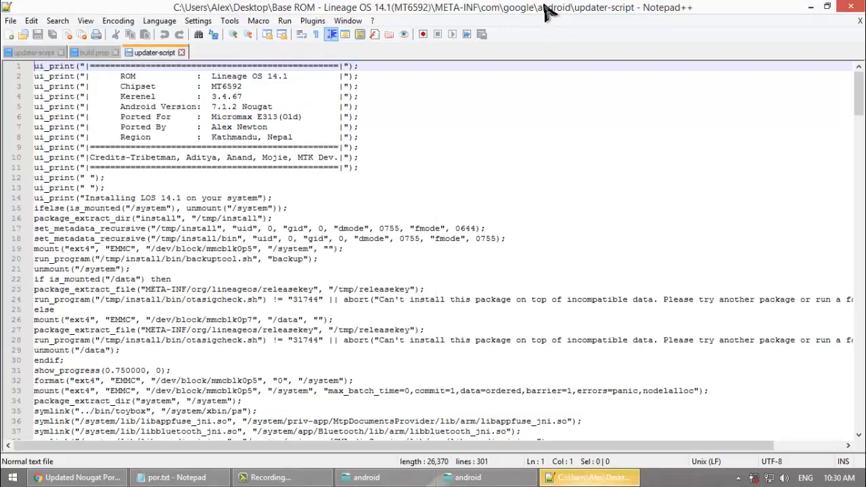
{"action": "left_click", "coordinate": [61, 53]}
{"action": "left_click", "coordinate": [49, 52]}
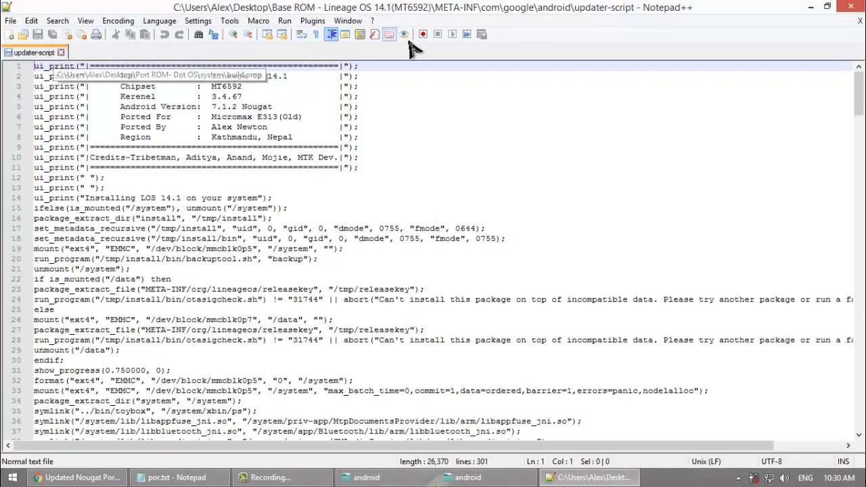
Step: Open the Port ROM's updater-script in Notepad++ alongside the Base ROM's script
{"action": "left_click", "coordinate": [810, 7]}
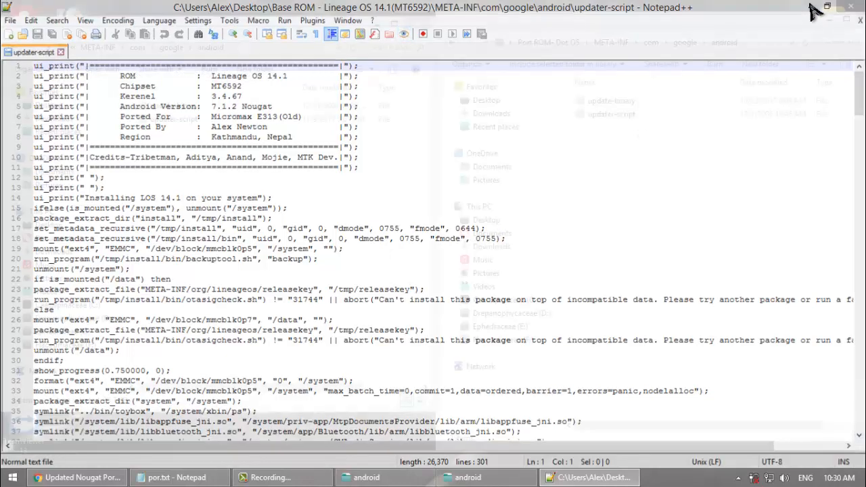
{"action": "right_click", "coordinate": [605, 115]}
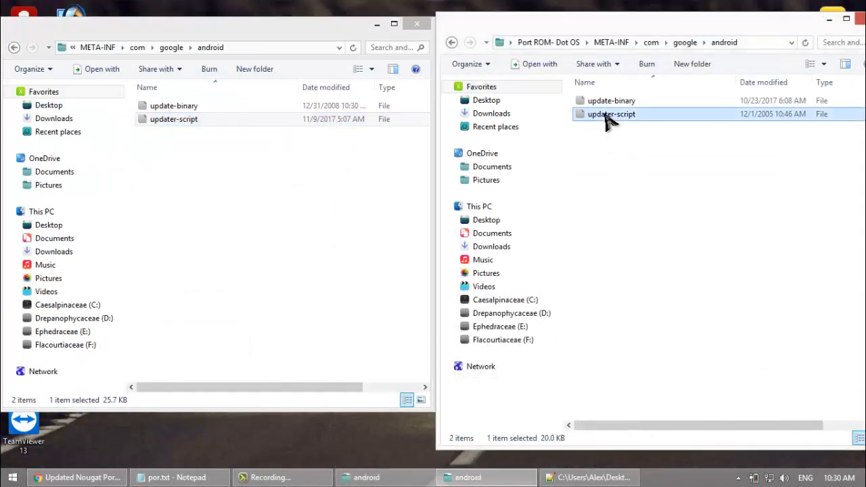
{"action": "left_click", "coordinate": [658, 151]}
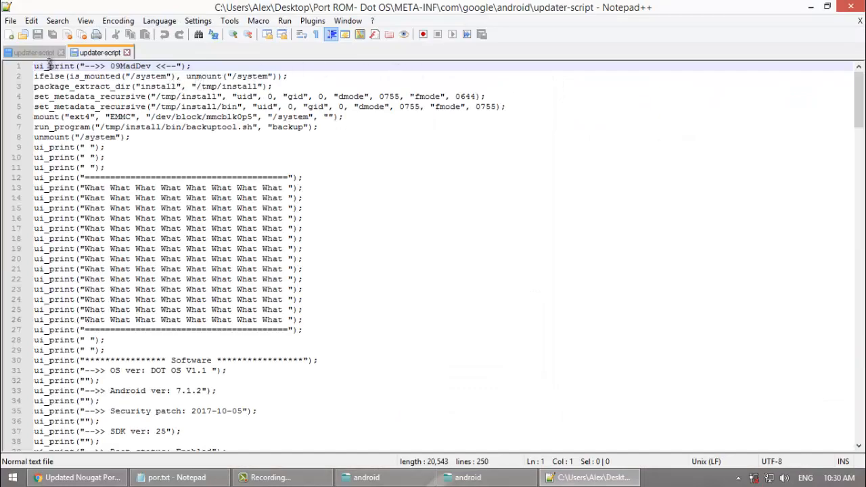
Step: Examine the partition name in the /system mount command of the Base ROM's updater-script
{"action": "left_click", "coordinate": [31, 54]}
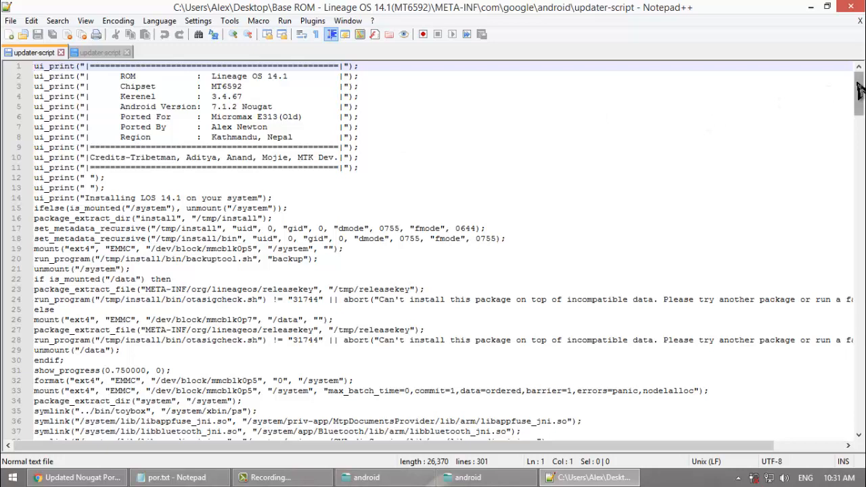
{"action": "scroll", "coordinate": [859, 88], "scroll_direction": "down", "scroll_amount": 1}
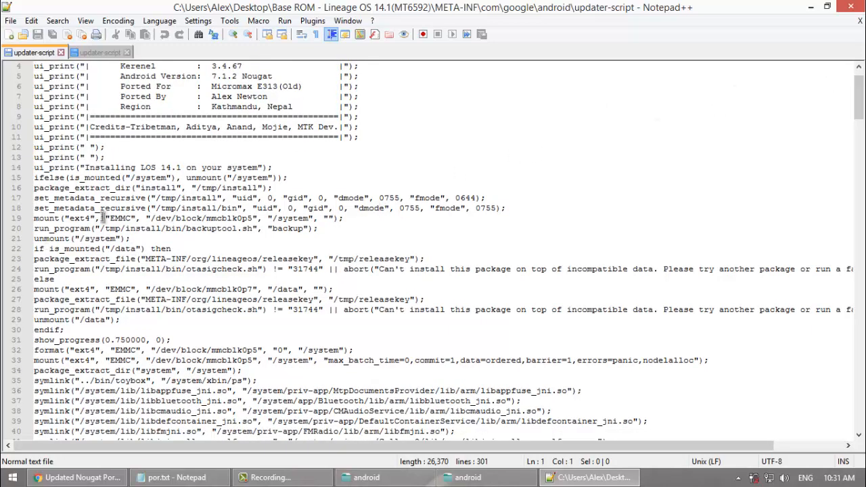
{"action": "left_click_drag", "start_coordinate": [207, 218], "coordinate": [254, 218]}
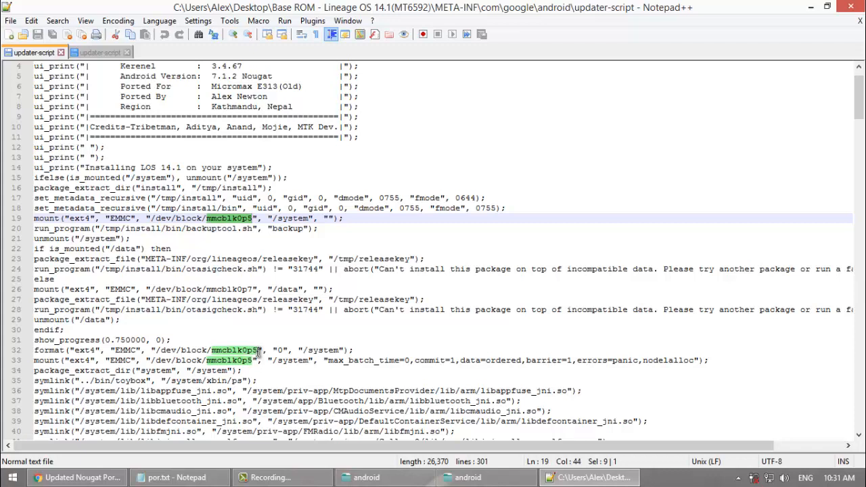
Step: In the Port ROM's updater-script, set the partition in the line 68 /system mount command to mmcblk0p5
{"action": "left_click", "coordinate": [99, 54]}
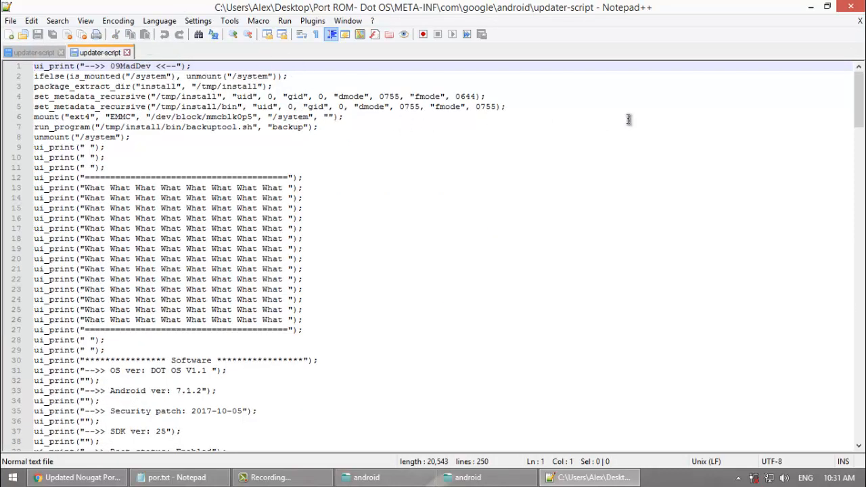
{"action": "left_click_drag", "start_coordinate": [859, 120], "coordinate": [860, 197]}
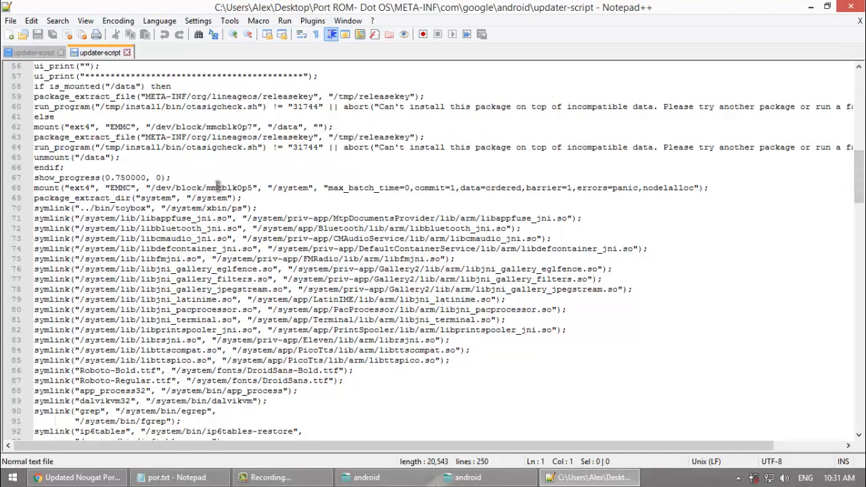
{"action": "left_click_drag", "start_coordinate": [207, 192], "coordinate": [239, 186]}
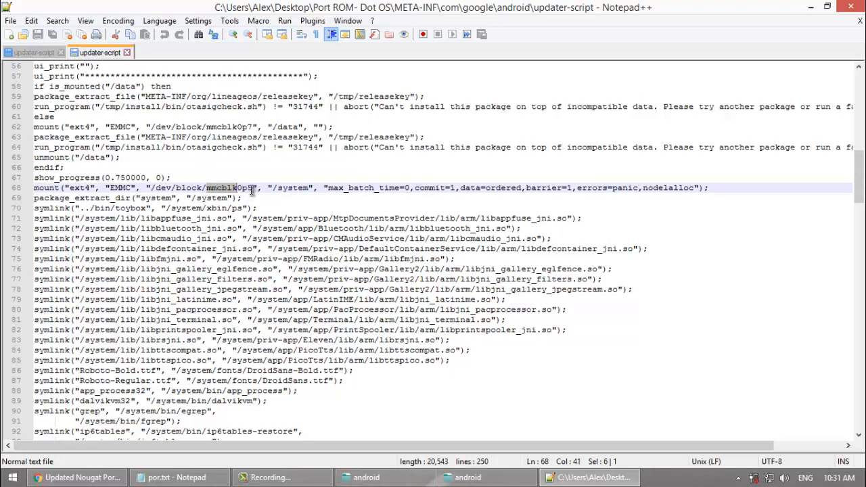
{"action": "left_click", "coordinate": [252, 190]}
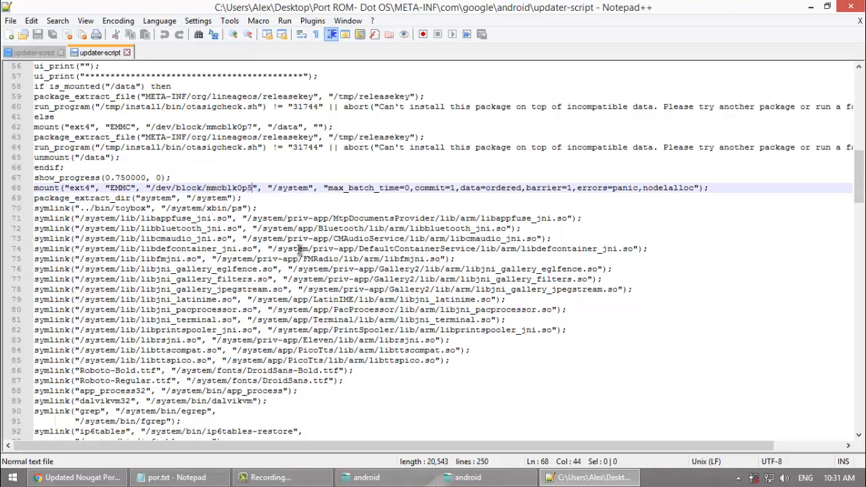
{"action": "key", "text": "BackSpace"}
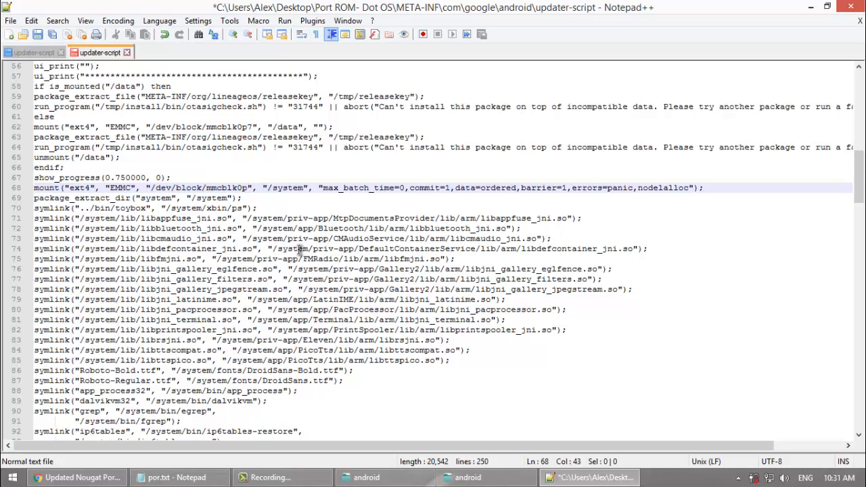
{"action": "type", "text": "5"}
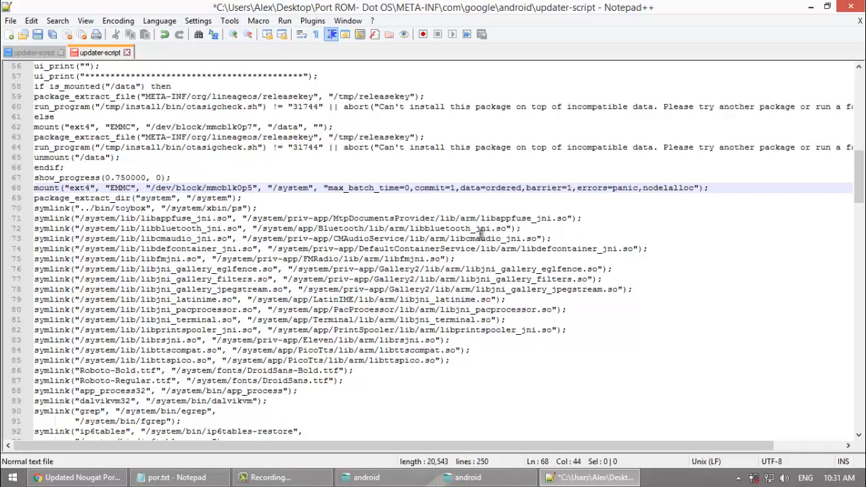
Step: Compare the /system mount partition on line 6 of the Port ROM's script with the Base ROM's updater-script
{"action": "left_click_drag", "start_coordinate": [859, 175], "coordinate": [848, 72]}
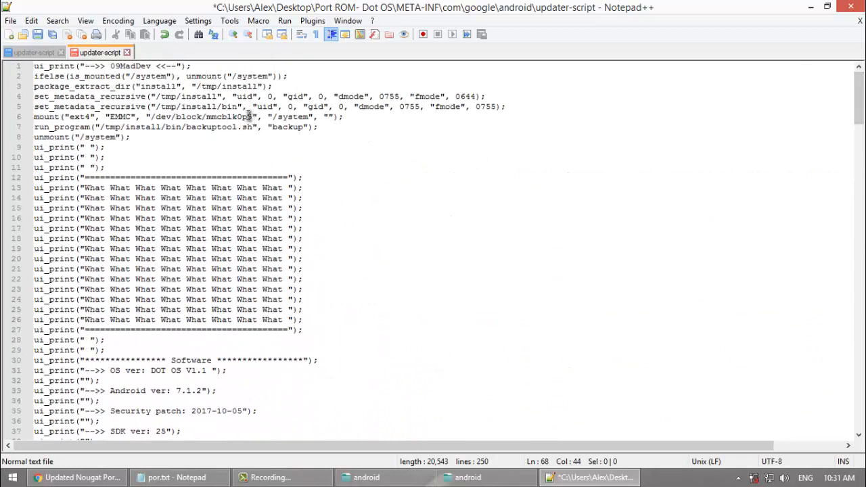
{"action": "left_click_drag", "start_coordinate": [252, 117], "coordinate": [208, 117]}
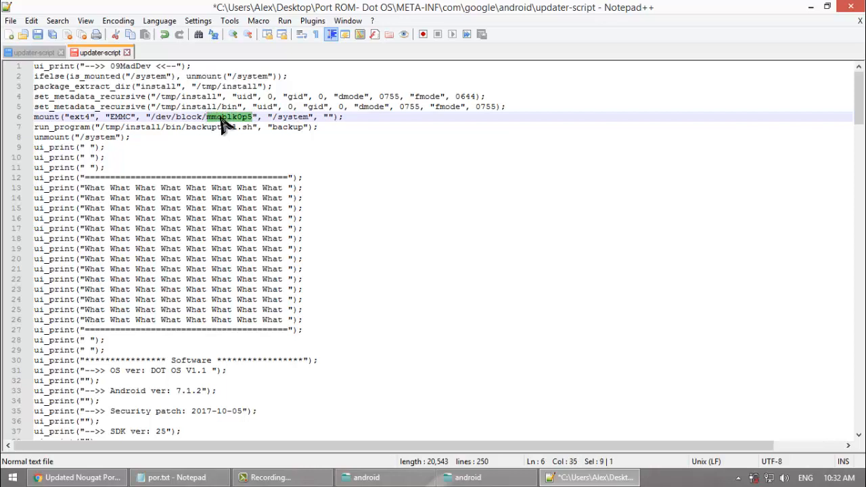
{"action": "left_click", "coordinate": [30, 52]}
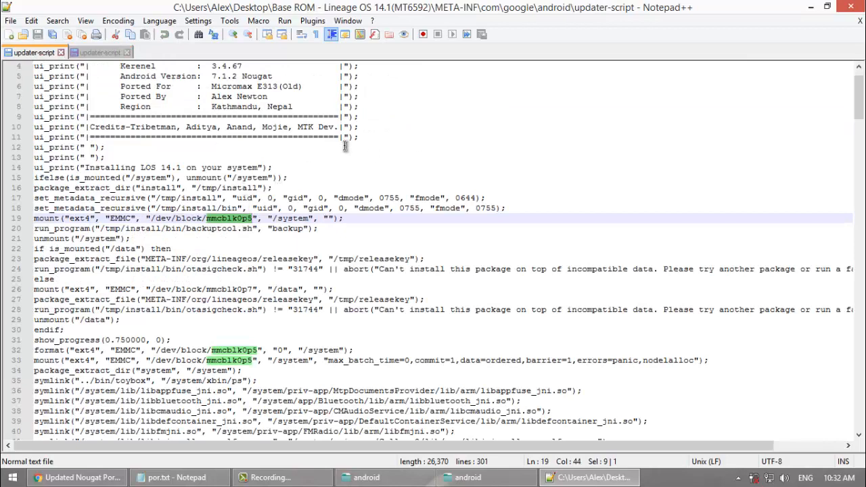
{"action": "left_click", "coordinate": [100, 54]}
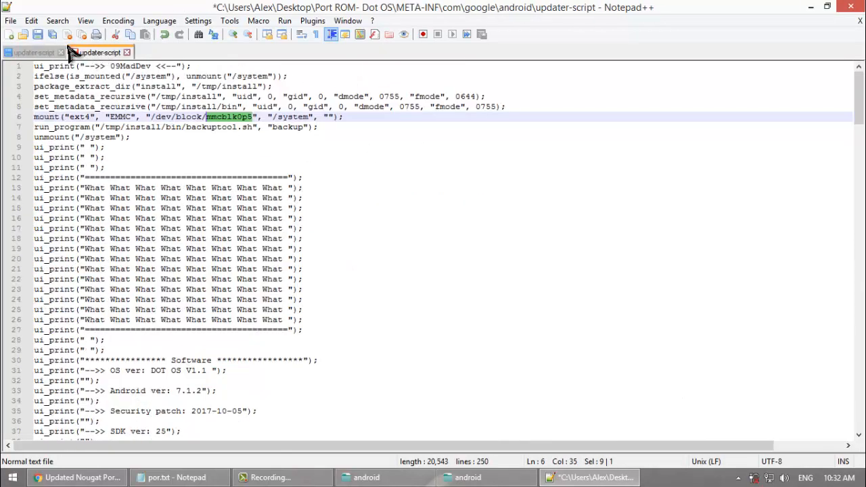
Step: Save the Port ROM's edited updater-script and close the editor
{"action": "left_click", "coordinate": [11, 20]}
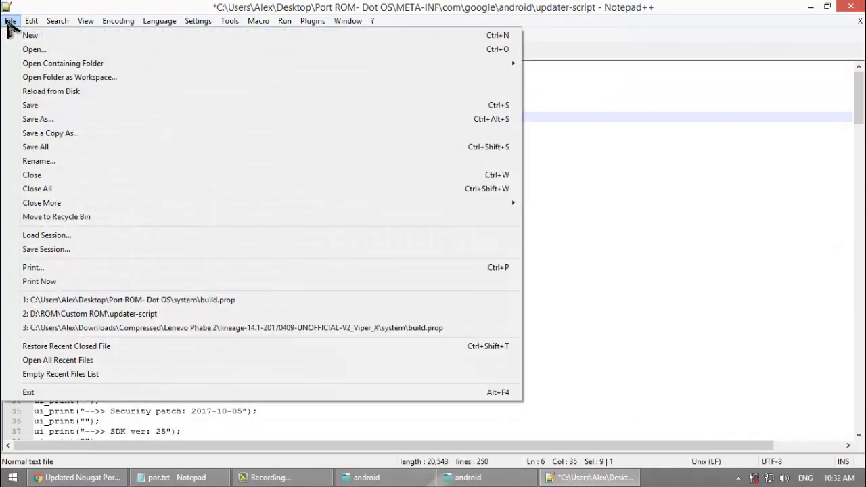
{"action": "left_click", "coordinate": [31, 106]}
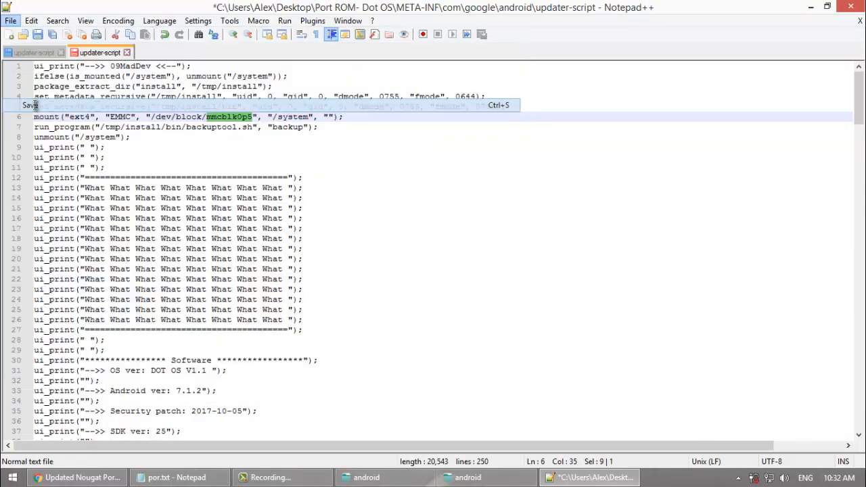
{"action": "left_click", "coordinate": [850, 7]}
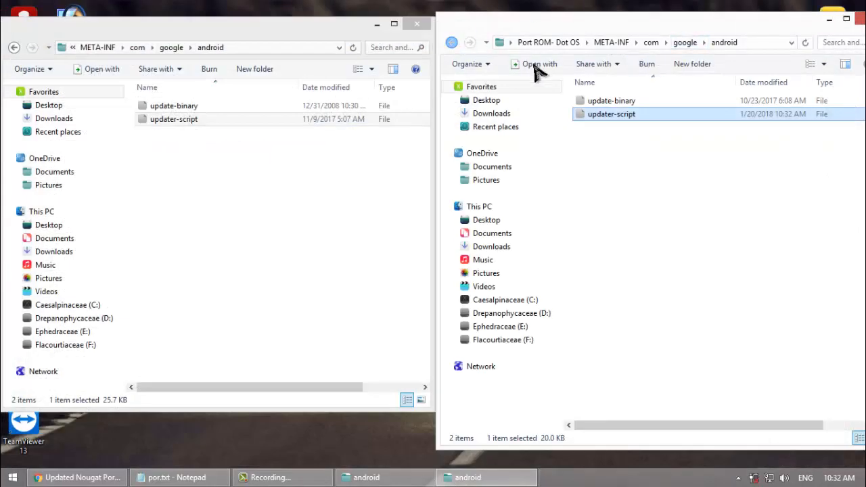
Step: Return both file windows to the Base ROM and Port ROM root folders and open the system folder in each
{"action": "left_click", "coordinate": [13, 47]}
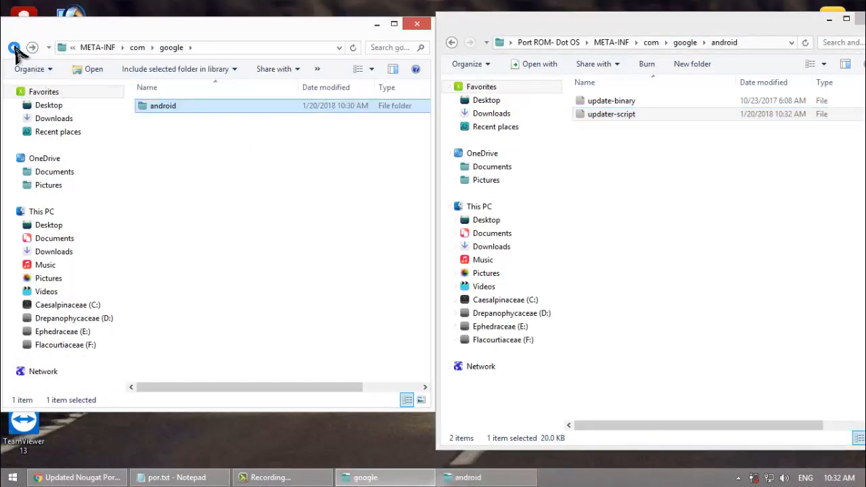
{"action": "left_click", "coordinate": [14, 47]}
{"action": "left_click", "coordinate": [13, 47]}
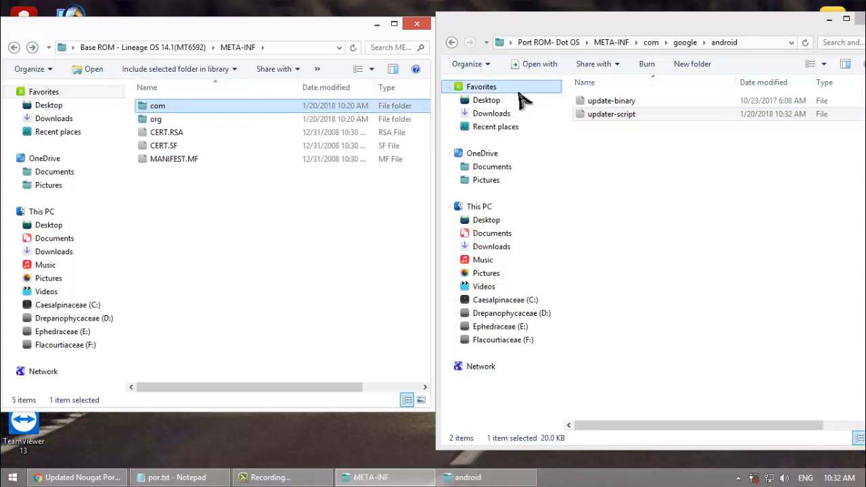
{"action": "left_click", "coordinate": [452, 42]}
{"action": "left_click", "coordinate": [452, 42]}
{"action": "left_click", "coordinate": [452, 42]}
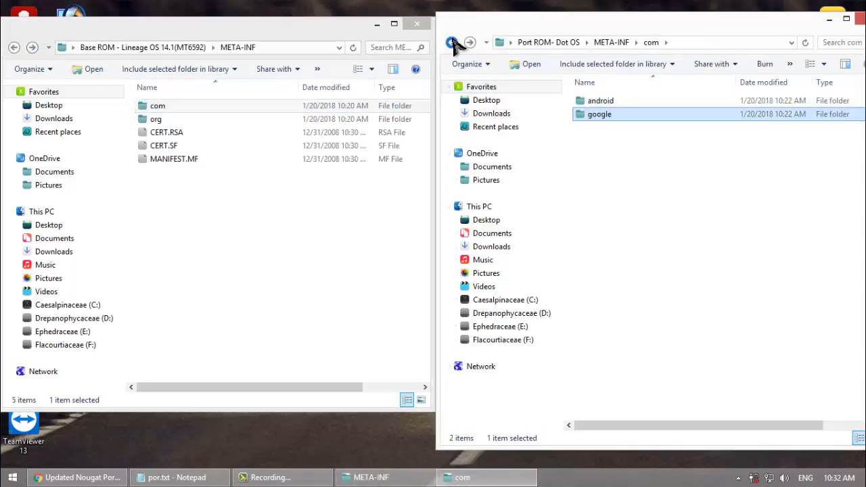
{"action": "left_click", "coordinate": [452, 42]}
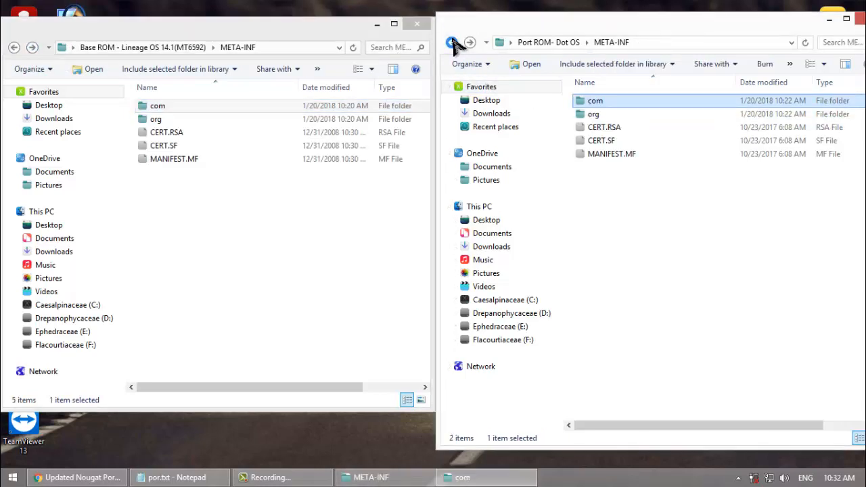
{"action": "left_click", "coordinate": [13, 47]}
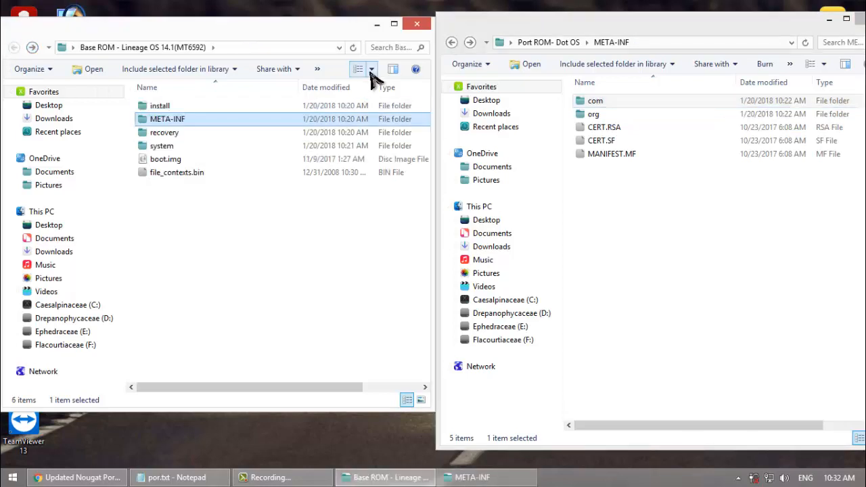
{"action": "left_click", "coordinate": [452, 42]}
{"action": "left_click", "coordinate": [451, 42]}
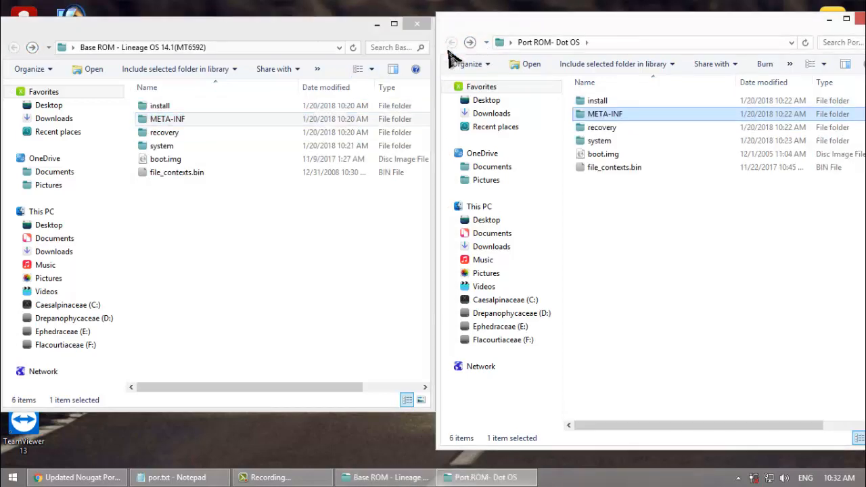
{"action": "double_click", "coordinate": [162, 146]}
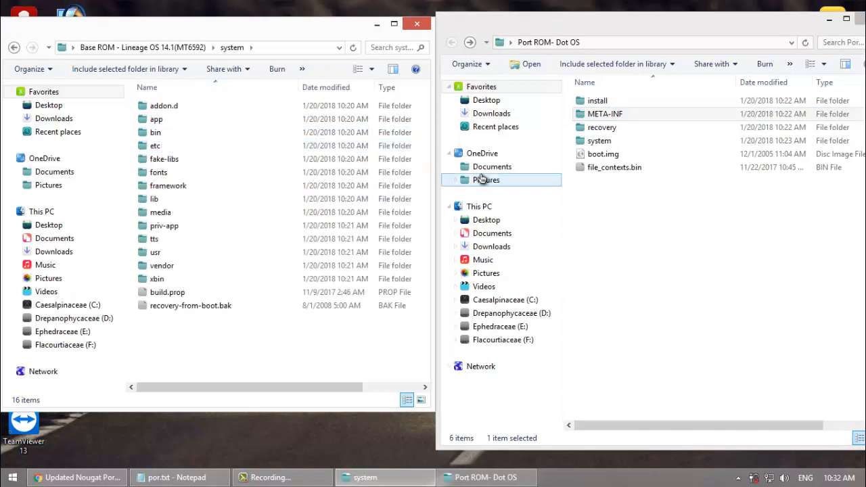
{"action": "double_click", "coordinate": [591, 141]}
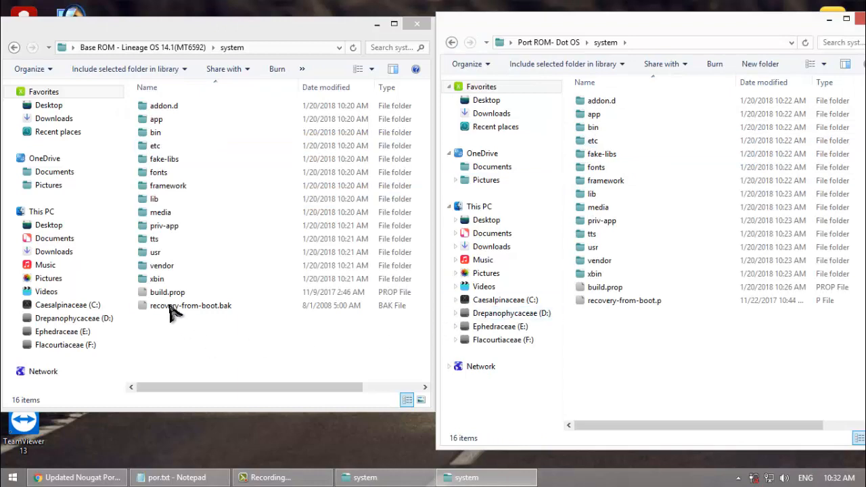
Step: Open the build.prop files of the Base ROM and the Port ROM in Notepad++
{"action": "left_click", "coordinate": [161, 298]}
{"action": "right_click", "coordinate": [159, 296]}
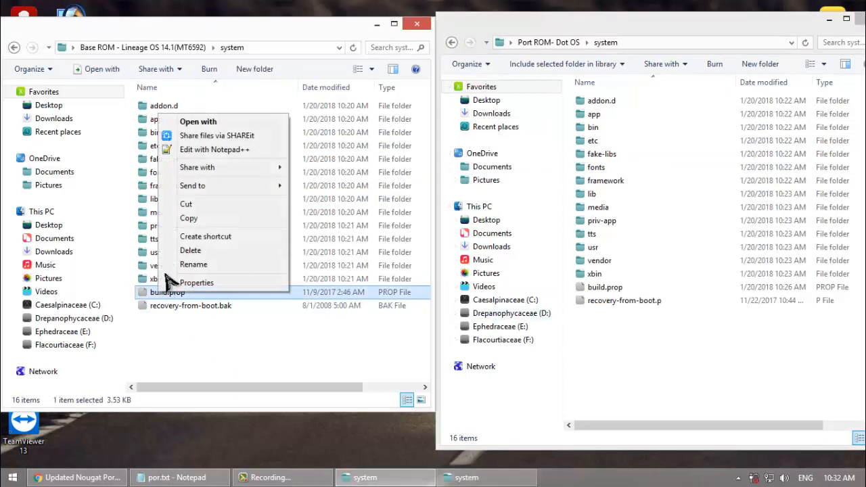
{"action": "left_click", "coordinate": [203, 150]}
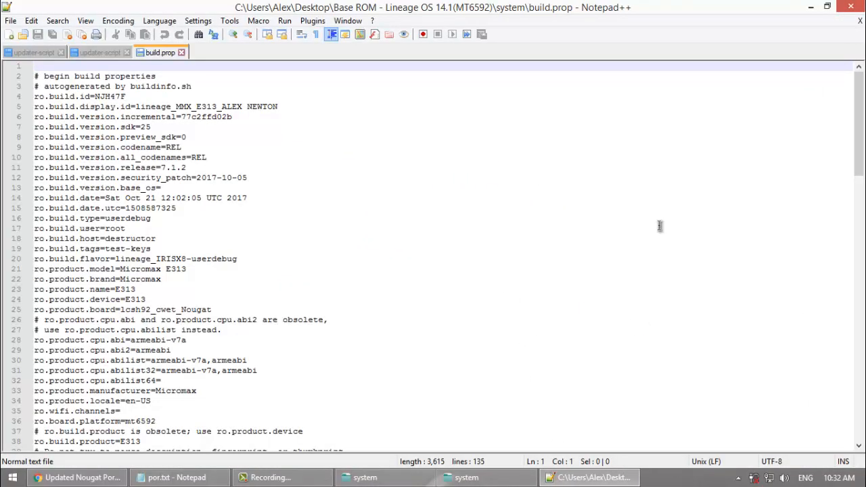
{"action": "left_click", "coordinate": [810, 6]}
{"action": "right_click", "coordinate": [604, 291]}
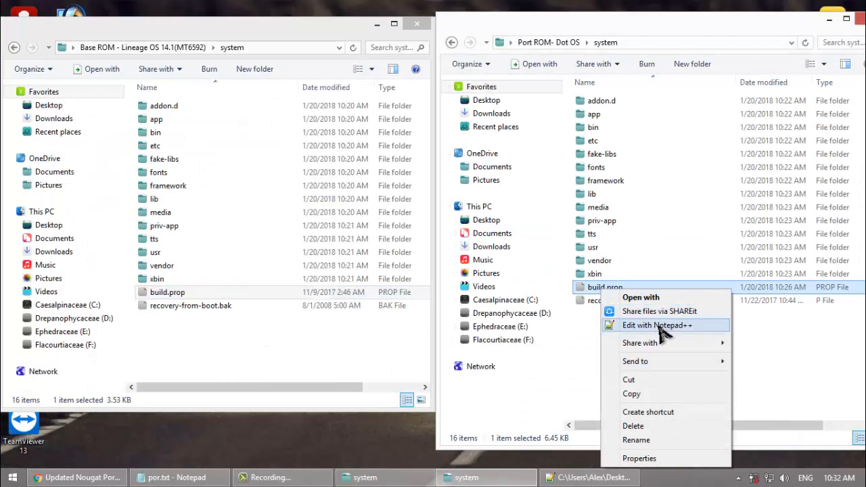
{"action": "left_click", "coordinate": [660, 326]}
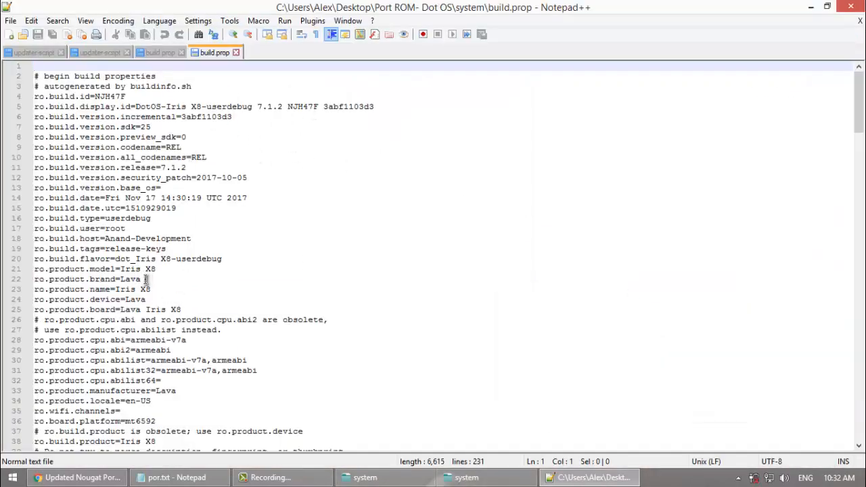
Step: Replace all occurrences of the brand "Lava" with "Micromax" in the Port ROM's build.prop
{"action": "mouse_move", "coordinate": [142, 279]}
{"action": "left_mouse_down"}
{"action": "mouse_move", "coordinate": [121, 281]}
{"action": "mouse_move", "coordinate": [144, 279]}
{"action": "left_mouse_up"}
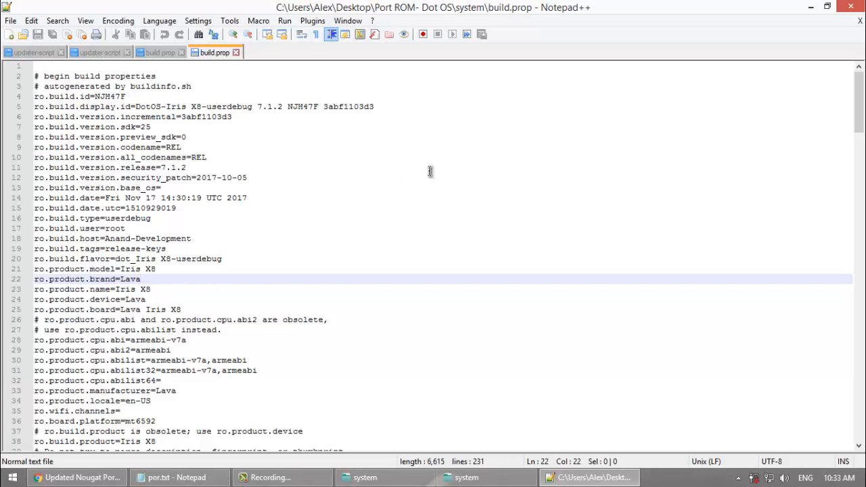
{"action": "key", "text": "ctrl+f"}
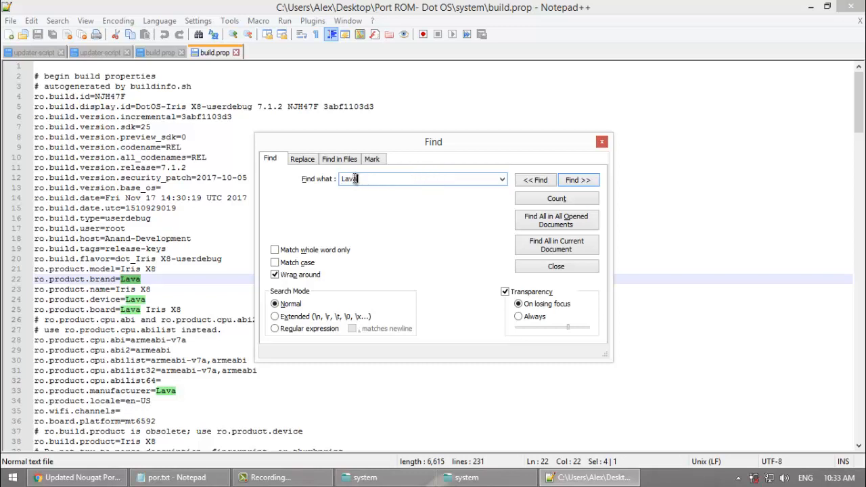
{"action": "left_click", "coordinate": [302, 159]}
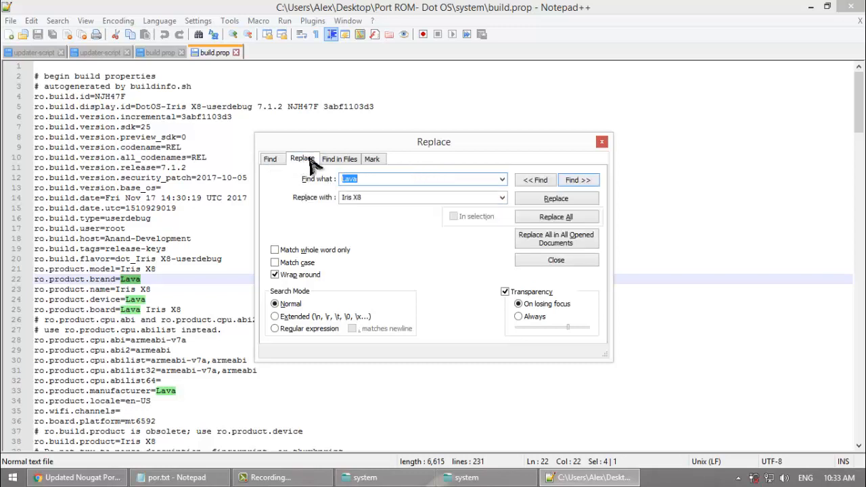
{"action": "double_click", "coordinate": [363, 178]}
{"action": "left_click", "coordinate": [363, 197]}
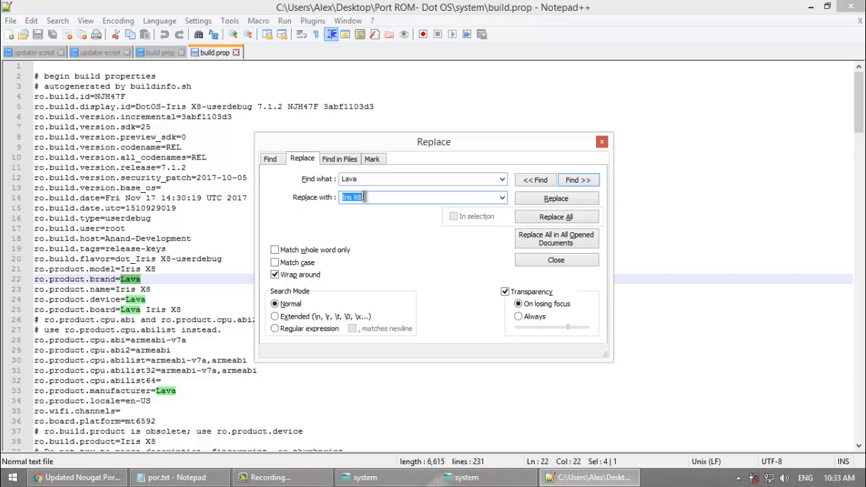
{"action": "type", "text": "Micromax"}
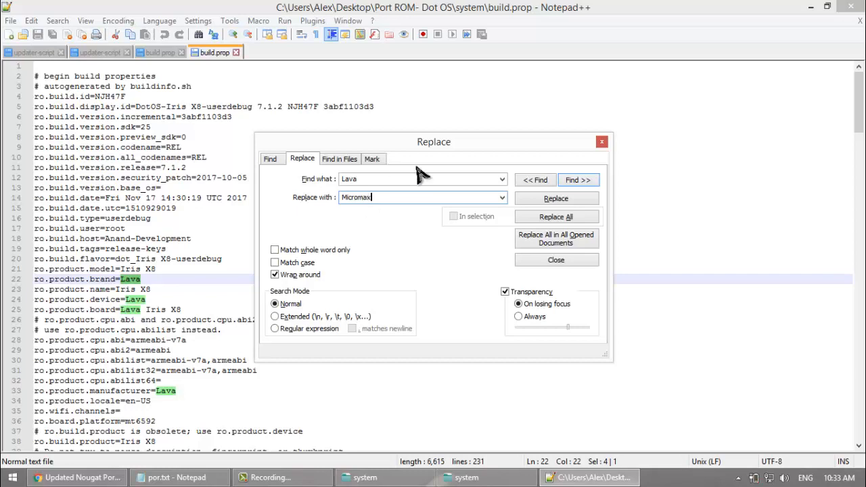
{"action": "left_click", "coordinate": [556, 218]}
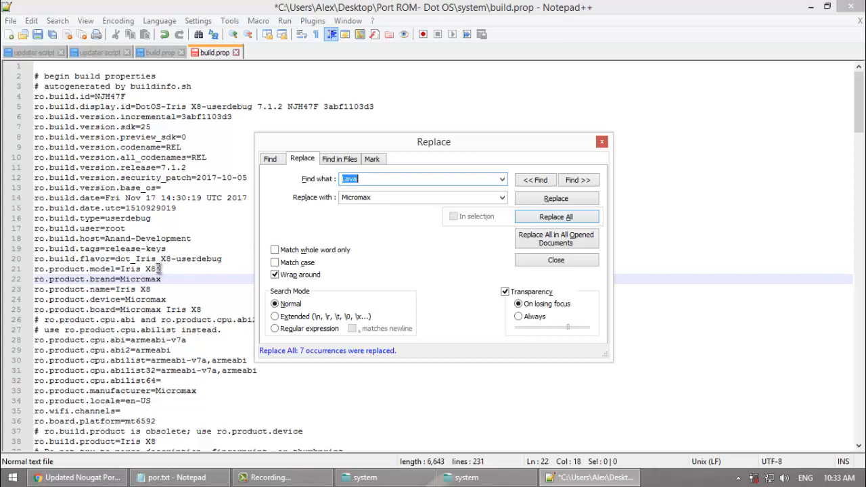
Step: Replace all occurrences of the model "Iris X8" with "E313" in the Port ROM's build.prop and close the Replace dialog
{"action": "left_click", "coordinate": [158, 270]}
{"action": "left_click_drag", "start_coordinate": [157, 269], "coordinate": [122, 269]}
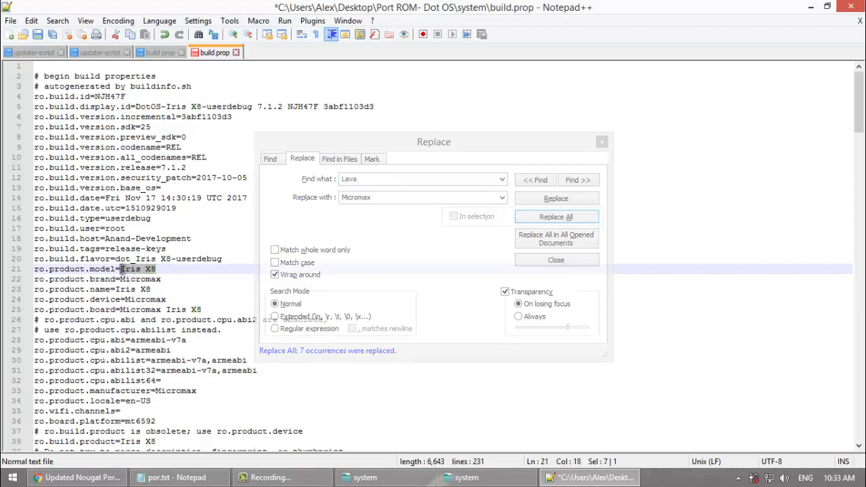
{"action": "left_click", "coordinate": [366, 180]}
{"action": "key", "text": "BackSpace"}
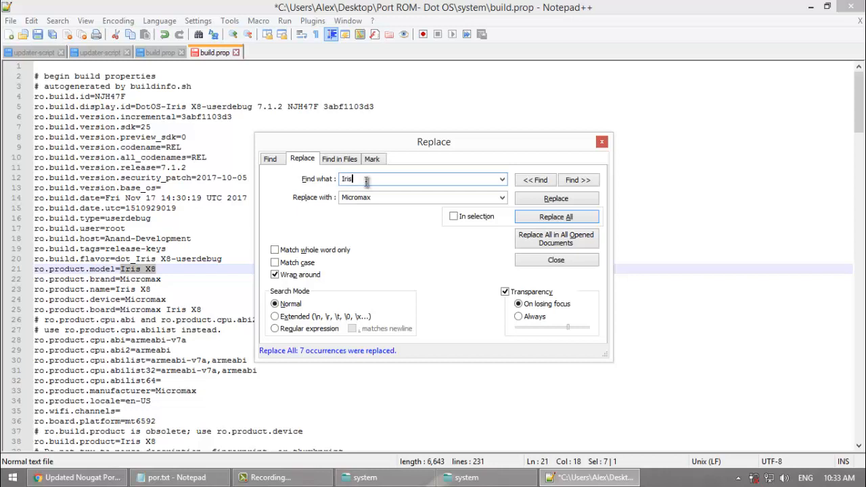
{"action": "type", "text": "Iris X8"}
{"action": "double_click", "coordinate": [386, 198]}
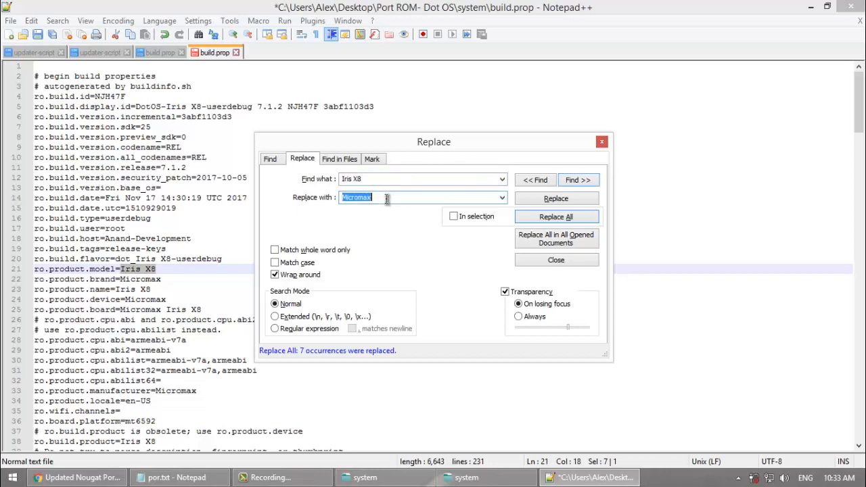
{"action": "type", "text": "E313"}
{"action": "left_click", "coordinate": [550, 221]}
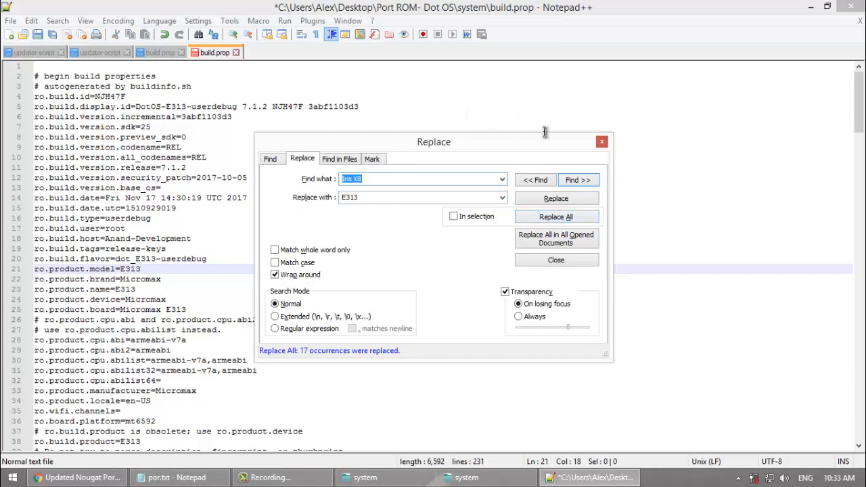
{"action": "left_click", "coordinate": [601, 141]}
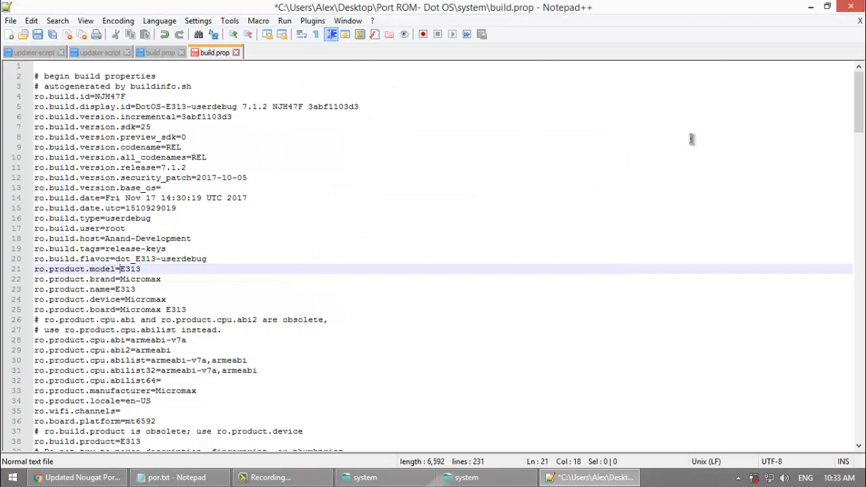
Step: Append "ROM BY" and the developer's first name to the ro.build.display.id value on line 5
{"action": "mouse_move", "coordinate": [858, 101]}
{"action": "left_mouse_down"}
{"action": "mouse_move", "coordinate": [857, 406]}
{"action": "mouse_move", "coordinate": [858, 102]}
{"action": "left_mouse_up"}
{"action": "left_click", "coordinate": [184, 120]}
{"action": "left_click", "coordinate": [365, 106]}
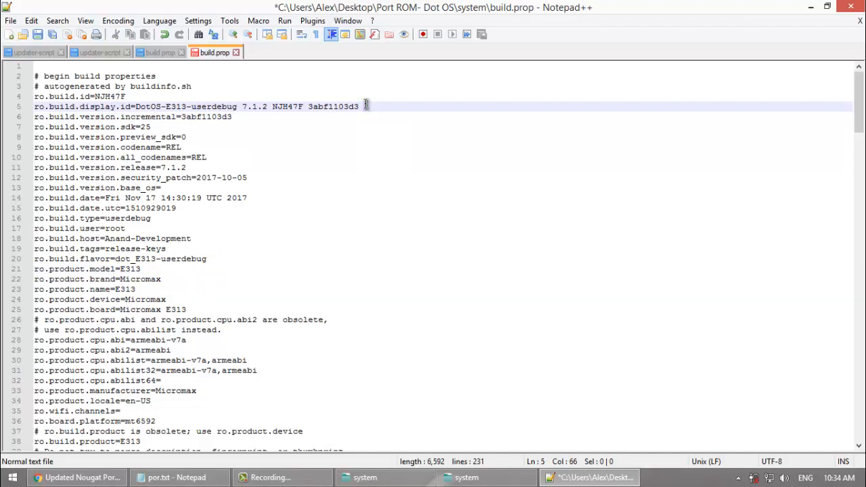
{"action": "type", "text": "ROM BY "}
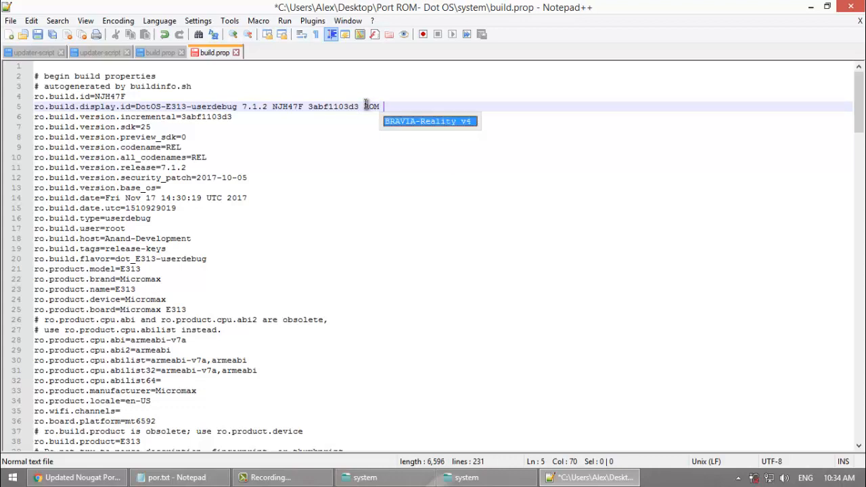
{"action": "type", "text": "aLEX"}
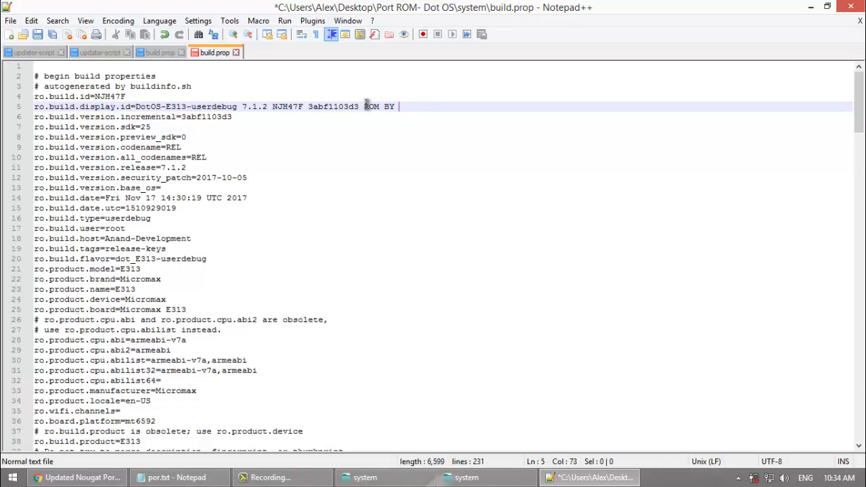
{"action": "type", "text": "a"}
{"action": "type", "text": "Alex"}
Step: Review the security patch date on line 12 and the build date on line 14 of the Port ROM's build.prop
{"action": "left_click_drag", "start_coordinate": [255, 177], "coordinate": [201, 178]}
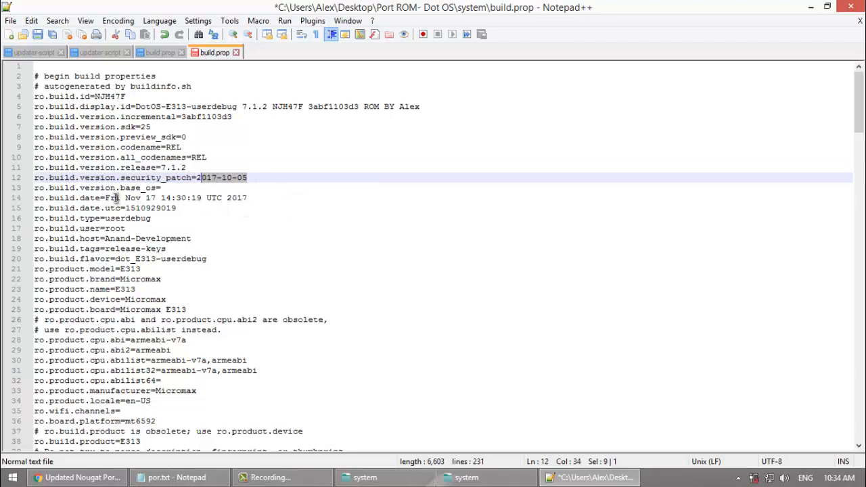
{"action": "left_click_drag", "start_coordinate": [105, 198], "coordinate": [250, 198]}
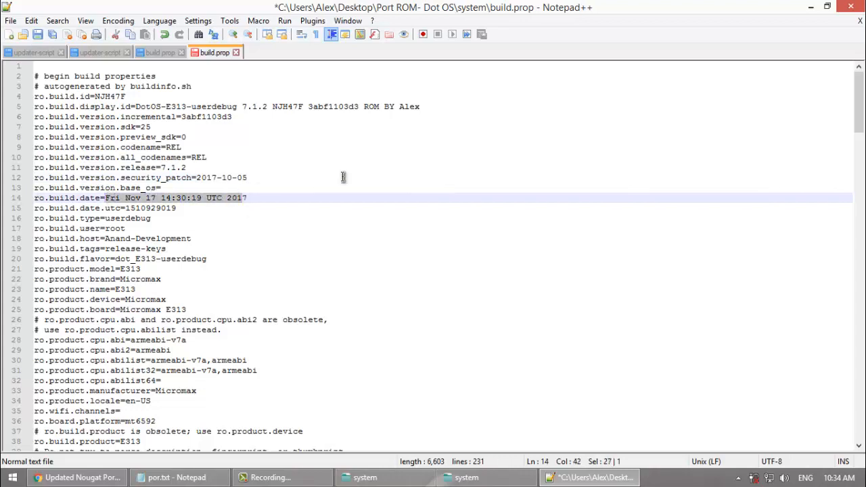
Step: Search the Port ROM's build.prop for the ro.sf.lcd_density entry and close the Find dialog
{"action": "left_click_drag", "start_coordinate": [859, 115], "coordinate": [860, 431]}
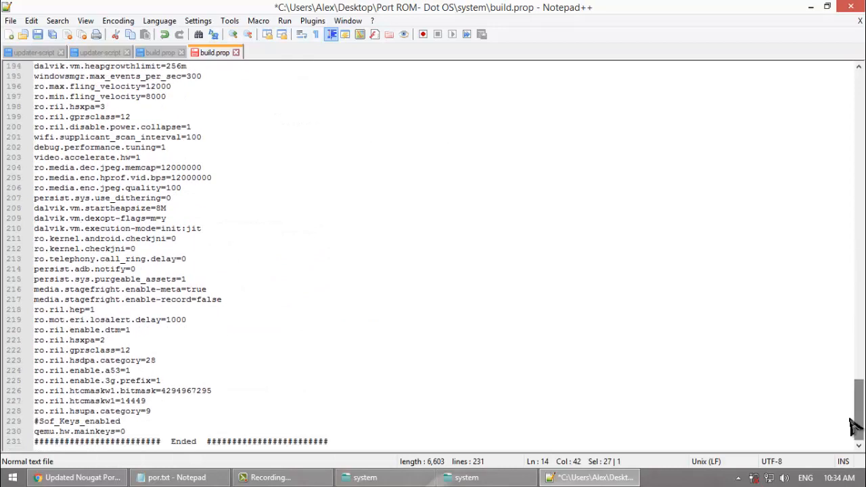
{"action": "key", "text": "ctrl+f"}
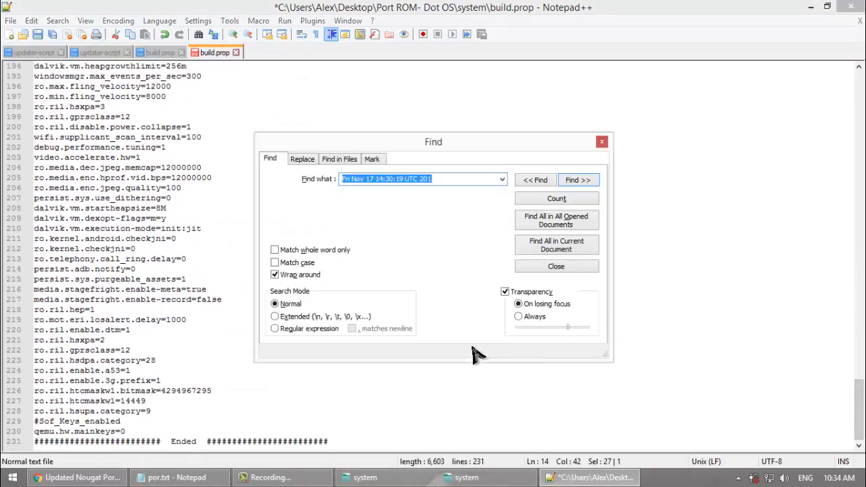
{"action": "type", "text": "ro.sf.lcd_density"}
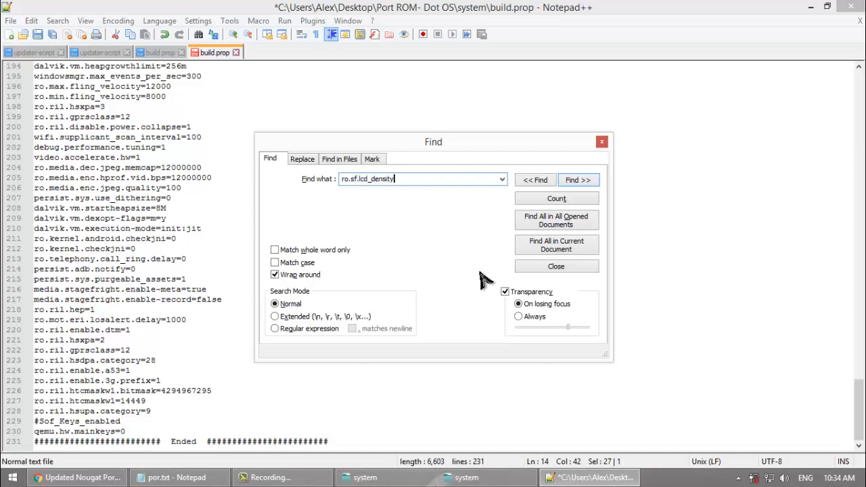
{"action": "left_click", "coordinate": [573, 181]}
{"action": "left_click", "coordinate": [574, 181]}
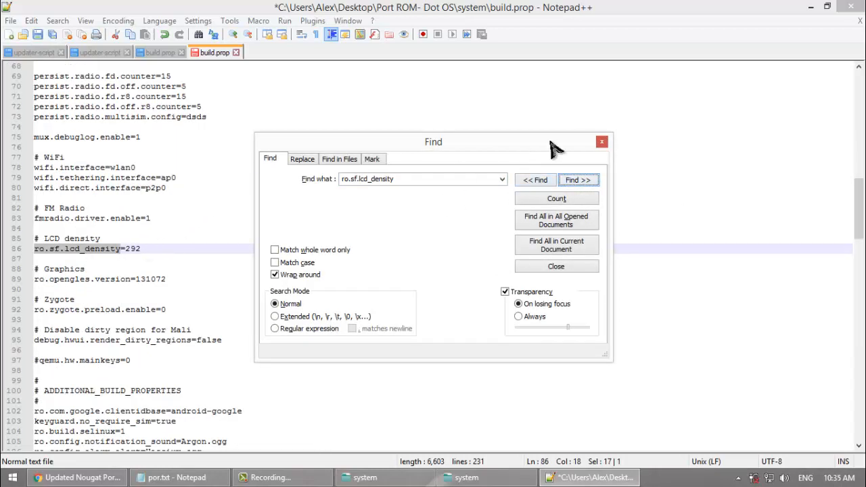
{"action": "left_click", "coordinate": [601, 141]}
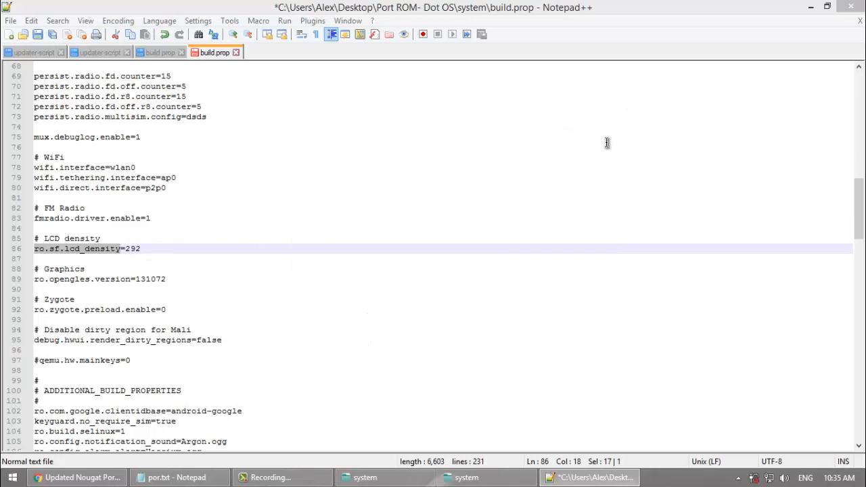
Step: Check the LCD density in the Base ROM's build.prop and set ro.sf.lcd_density to 280 in the Port ROM's build.prop
{"action": "left_click", "coordinate": [138, 248]}
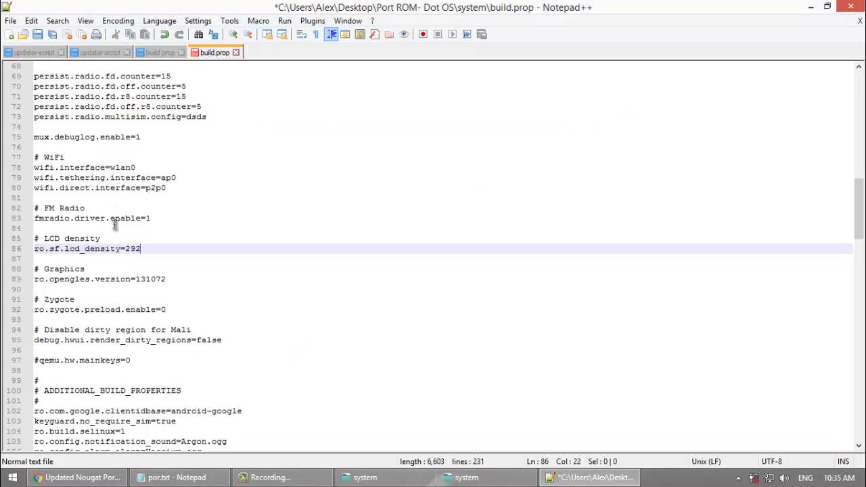
{"action": "left_click", "coordinate": [157, 53]}
{"action": "left_click_drag", "start_coordinate": [859, 122], "coordinate": [863, 304]}
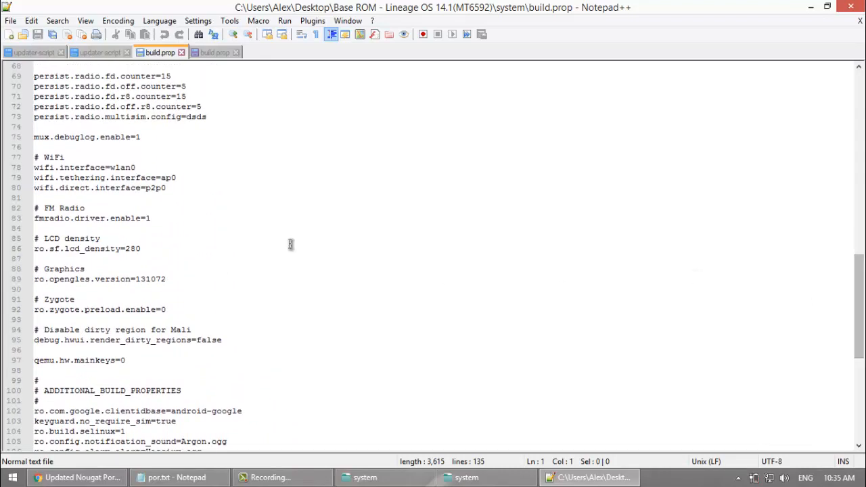
{"action": "left_click", "coordinate": [147, 249]}
{"action": "left_click_drag", "start_coordinate": [147, 249], "coordinate": [24, 250]}
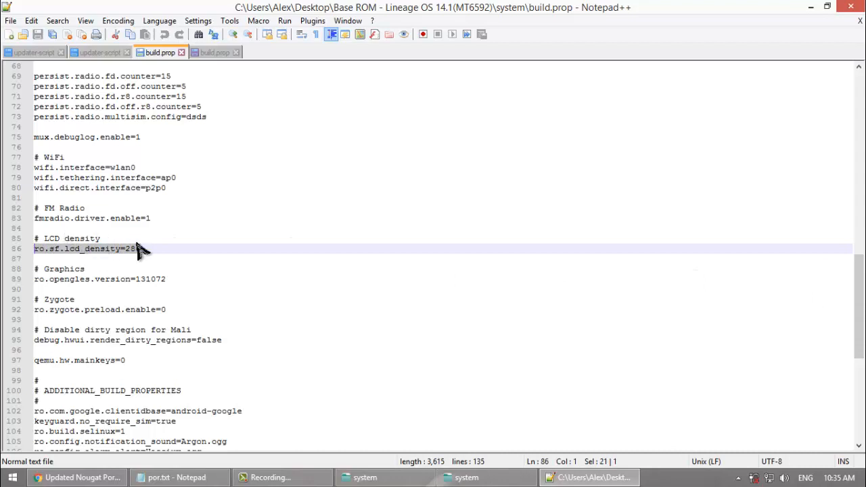
{"action": "left_click", "coordinate": [125, 249]}
{"action": "left_click_drag", "start_coordinate": [140, 249], "coordinate": [125, 249]}
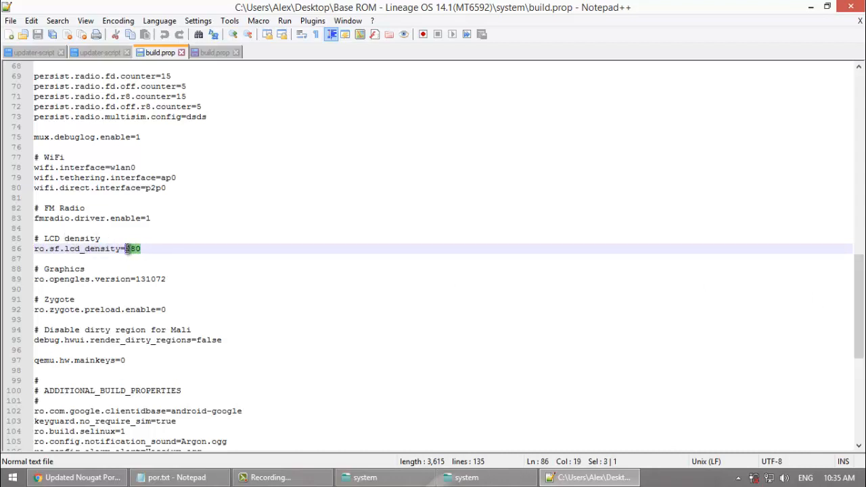
{"action": "left_click", "coordinate": [218, 55]}
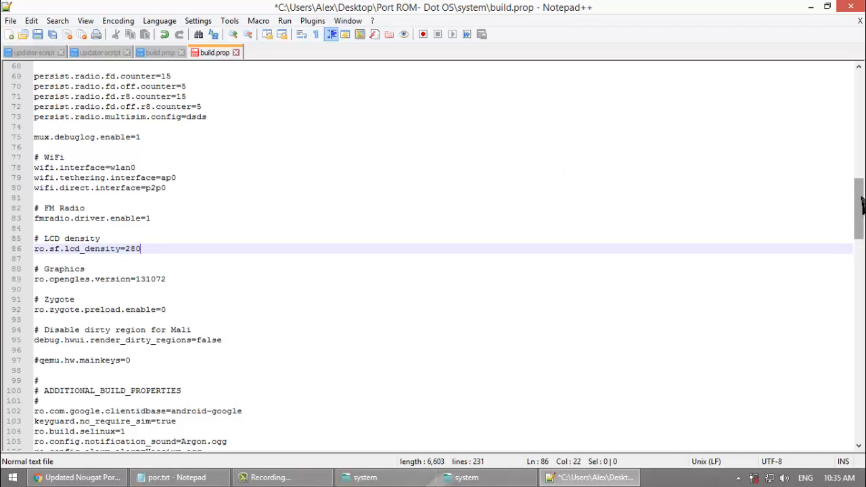
Step: Re-enter 0 as the qemu.hw.mainkeys value on line 230 of the Port ROM's build.prop and save the file
{"action": "left_click_drag", "start_coordinate": [862, 203], "coordinate": [860, 325]}
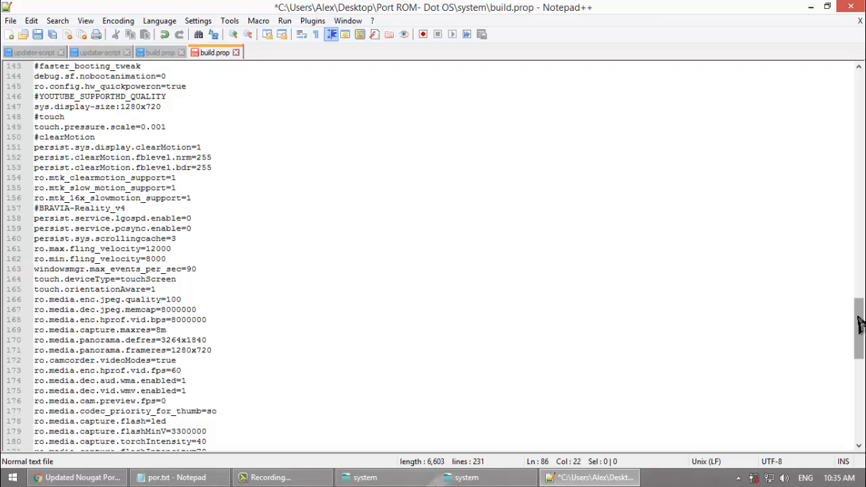
{"action": "left_click_drag", "start_coordinate": [859, 323], "coordinate": [858, 386]}
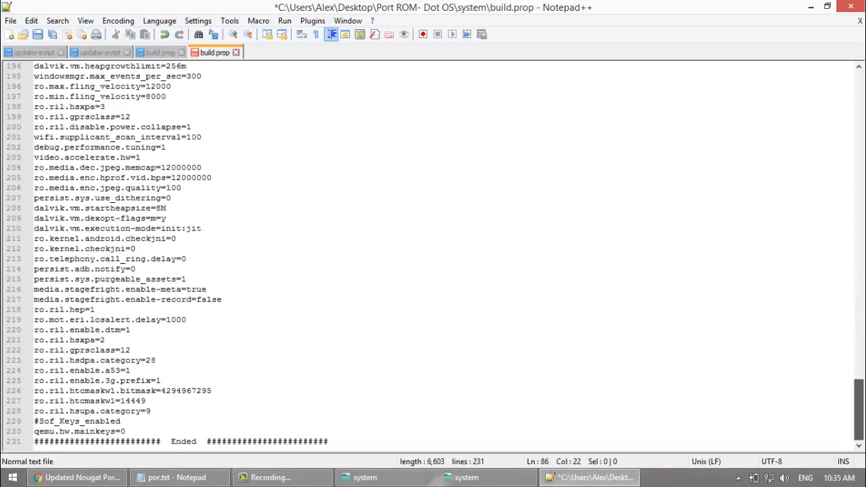
{"action": "left_click_drag", "start_coordinate": [138, 432], "coordinate": [32, 431]}
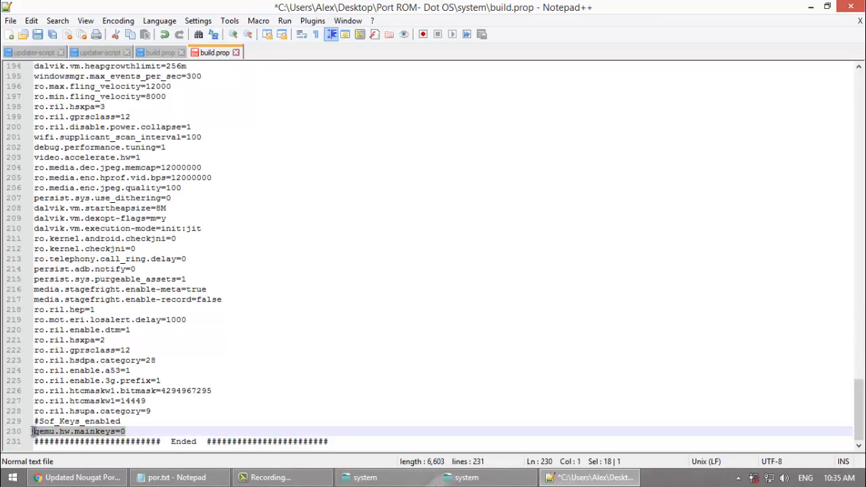
{"action": "left_click", "coordinate": [133, 431]}
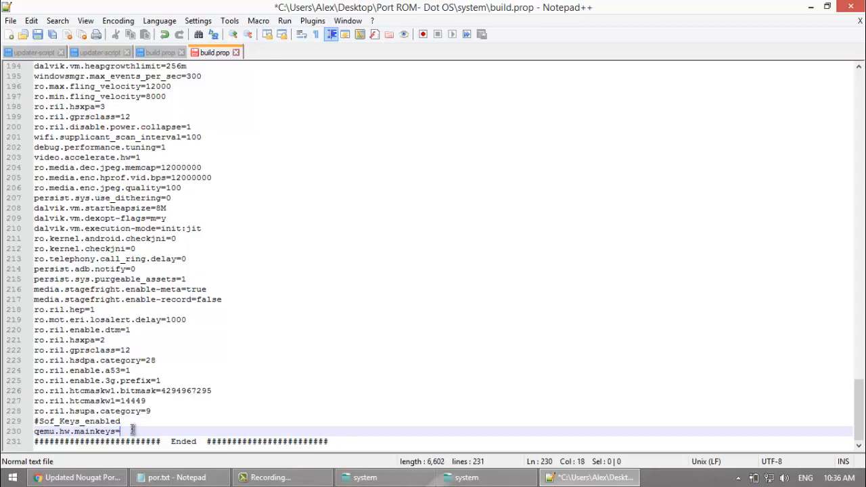
{"action": "key", "text": "ctrl+s"}
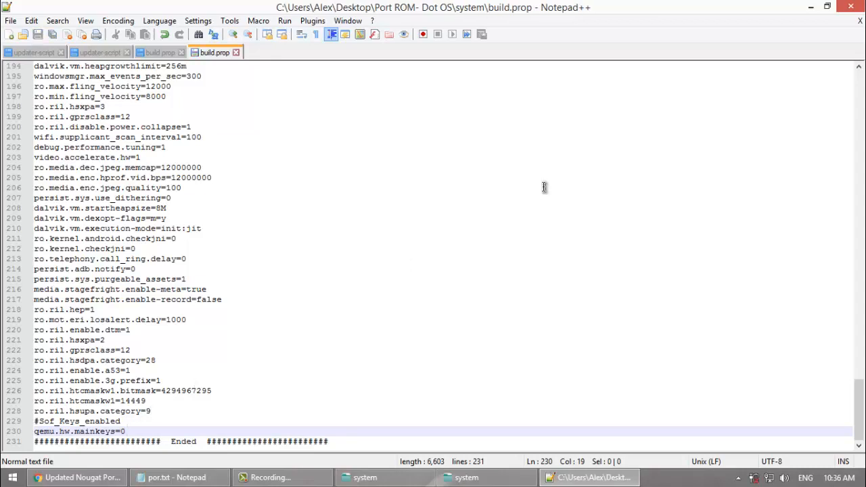
Step: Close Notepad++ and return to the Port ROM's system folder, clearing the file selection there
{"action": "left_click", "coordinate": [11, 21]}
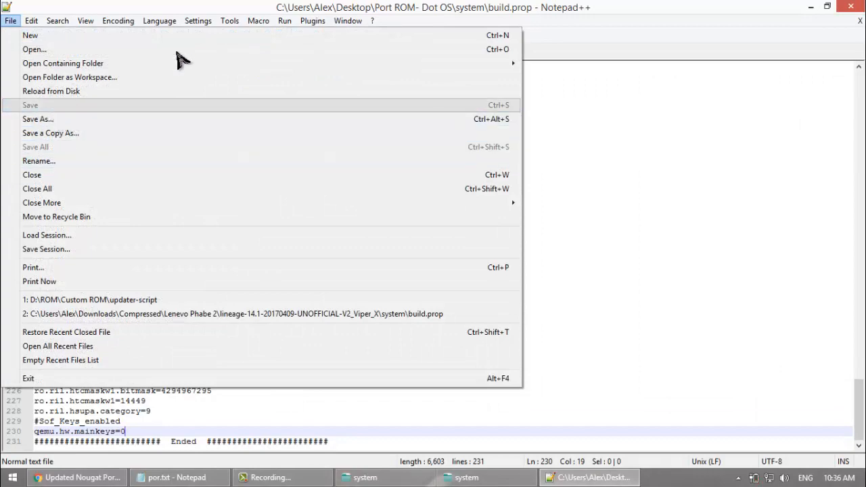
{"action": "left_click", "coordinate": [846, 6]}
{"action": "left_click", "coordinate": [849, 9]}
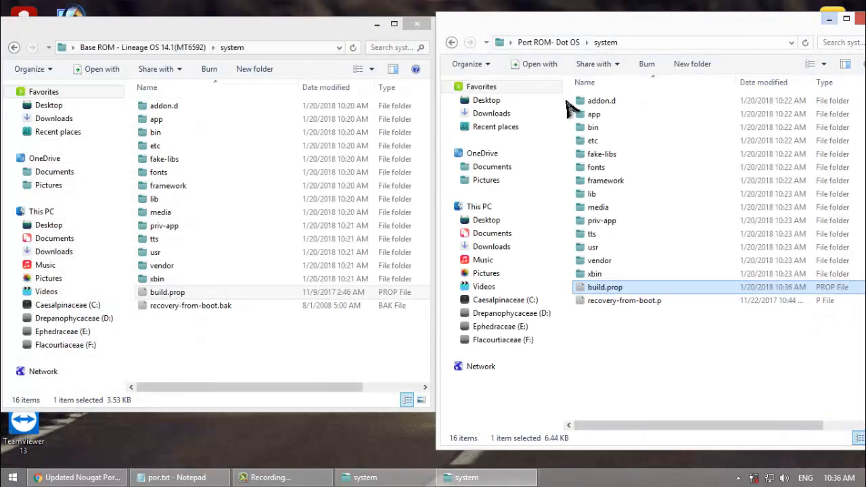
{"action": "left_click", "coordinate": [639, 360]}
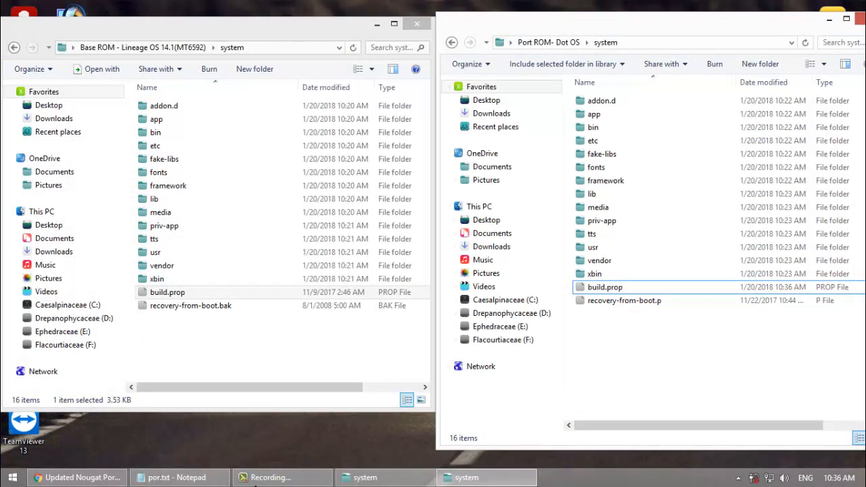
Step: Review the por.txt notes for the system folder files that must be copied from the stock ROM, and minimize them
{"action": "left_click", "coordinate": [255, 477]}
{"action": "left_click", "coordinate": [255, 484]}
{"action": "left_click", "coordinate": [178, 478]}
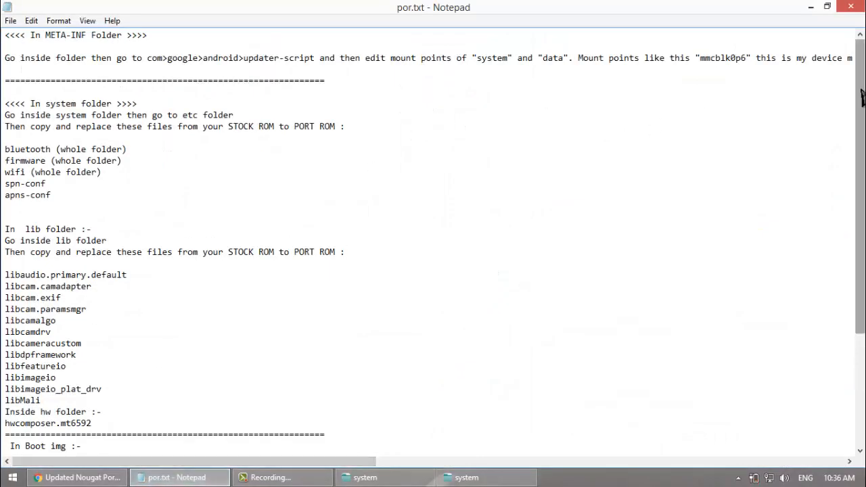
{"action": "left_click_drag", "start_coordinate": [863, 97], "coordinate": [863, 143]}
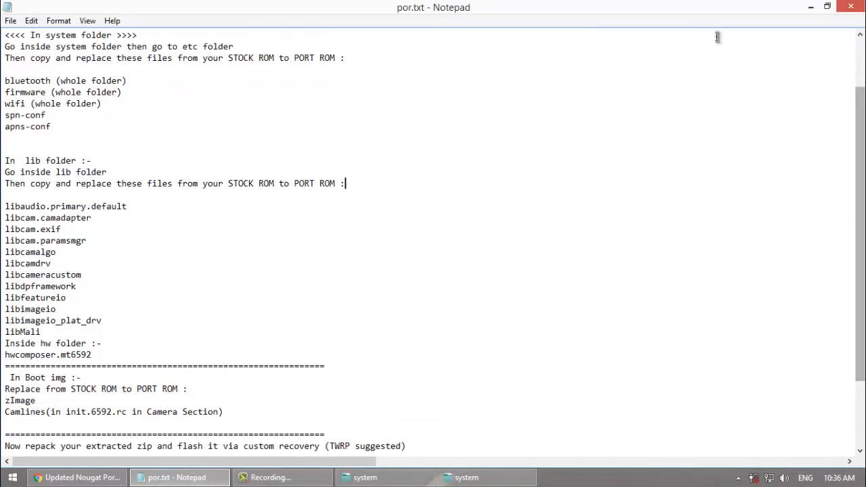
{"action": "left_click", "coordinate": [810, 7]}
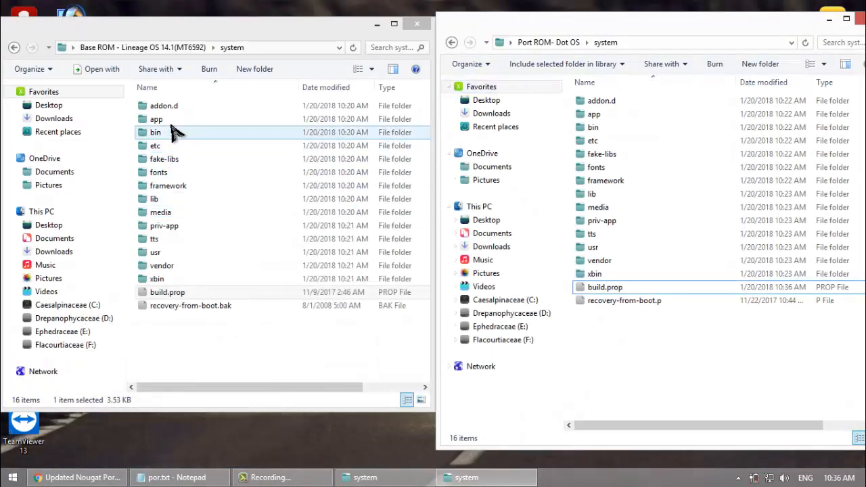
Step: Open the etc folder inside the system folders of both the Base ROM and the Port ROM
{"action": "double_click", "coordinate": [172, 147]}
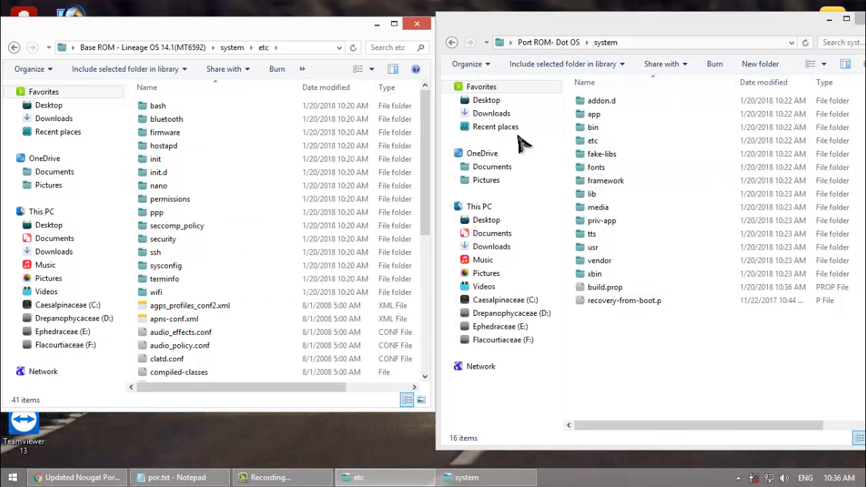
{"action": "left_click", "coordinate": [594, 143]}
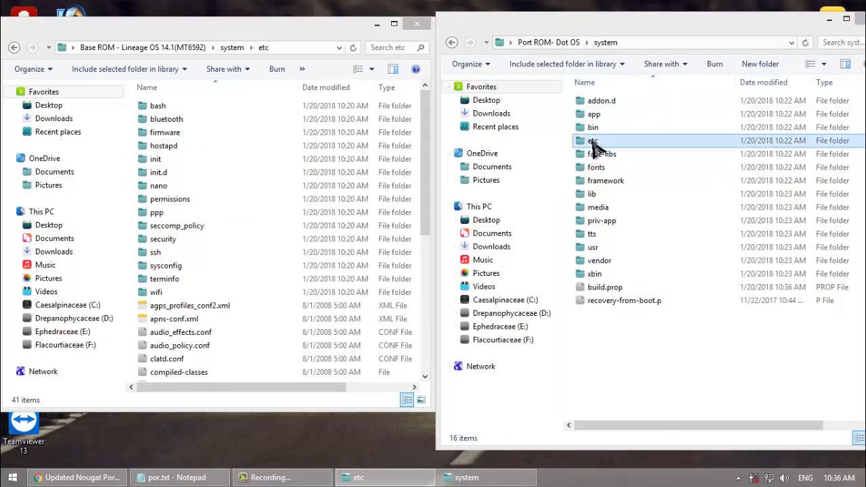
{"action": "double_click", "coordinate": [594, 143]}
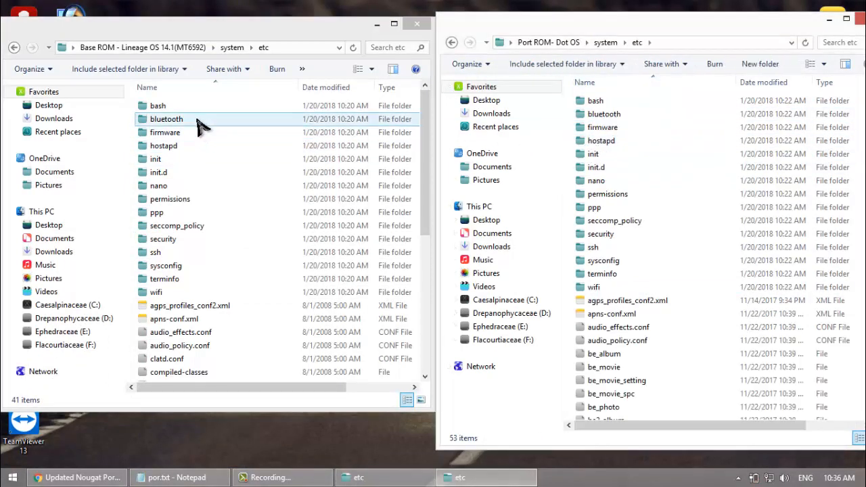
Step: Following the por.txt notes, select the bluetooth, firmware and wifi folders plus apns-conf.xml and spn-conf.xml in the Base ROM's etc folder
{"action": "left_click", "coordinate": [174, 477]}
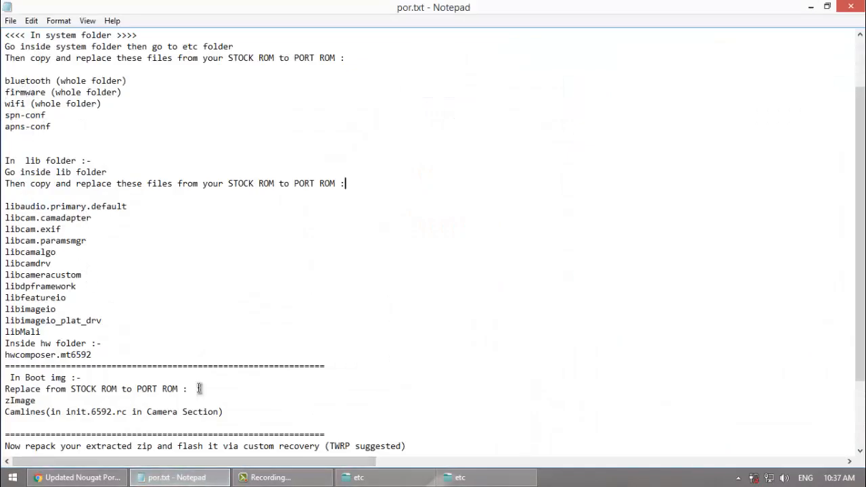
{"action": "left_click", "coordinate": [177, 477]}
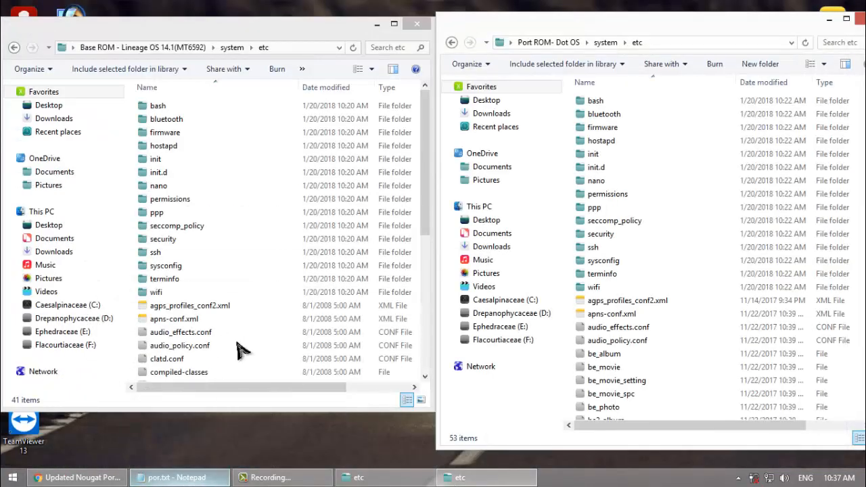
{"action": "left_click", "coordinate": [205, 120]}
{"action": "left_click", "coordinate": [184, 134], "text": "ctrl"}
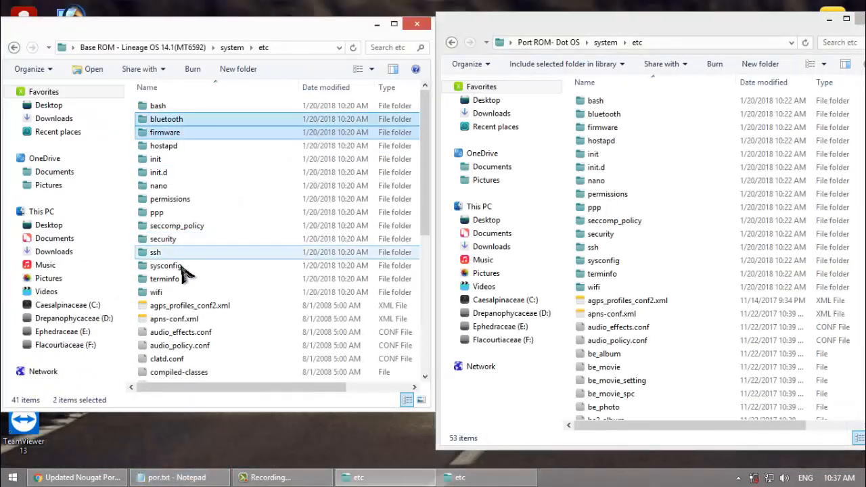
{"action": "left_click", "coordinate": [164, 295], "text": "ctrl"}
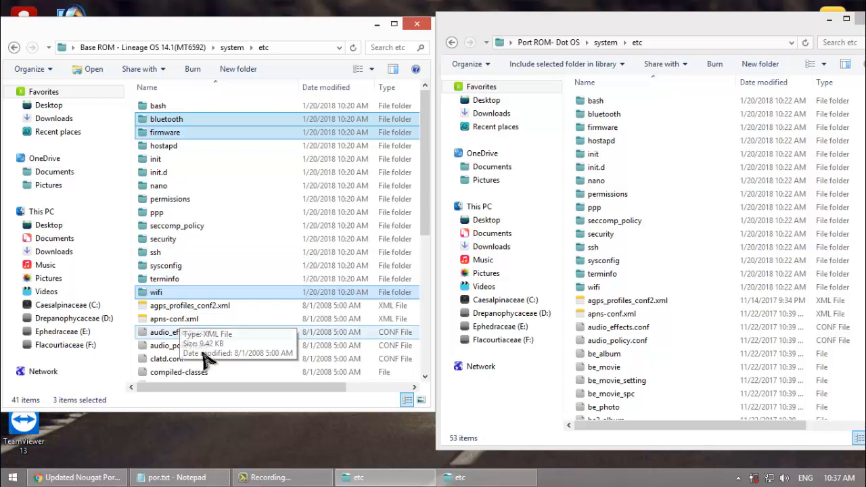
{"action": "left_click", "coordinate": [187, 309], "text": "ctrl"}
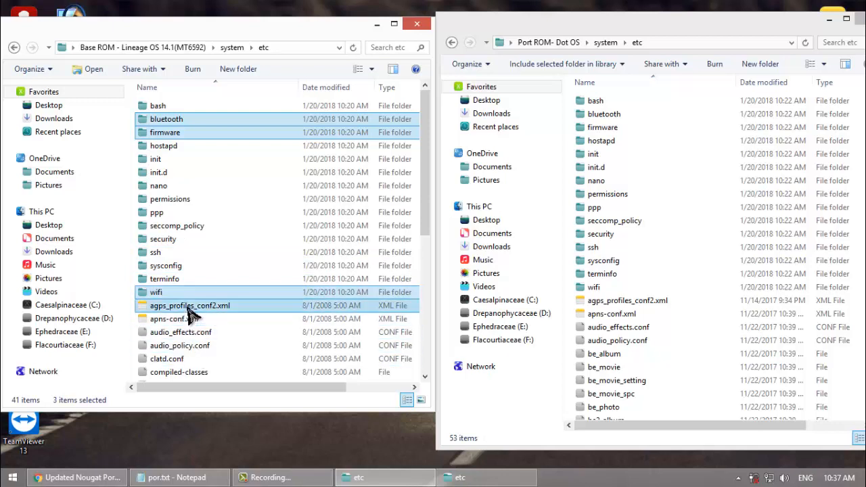
{"action": "left_click", "coordinate": [182, 319], "text": "ctrl"}
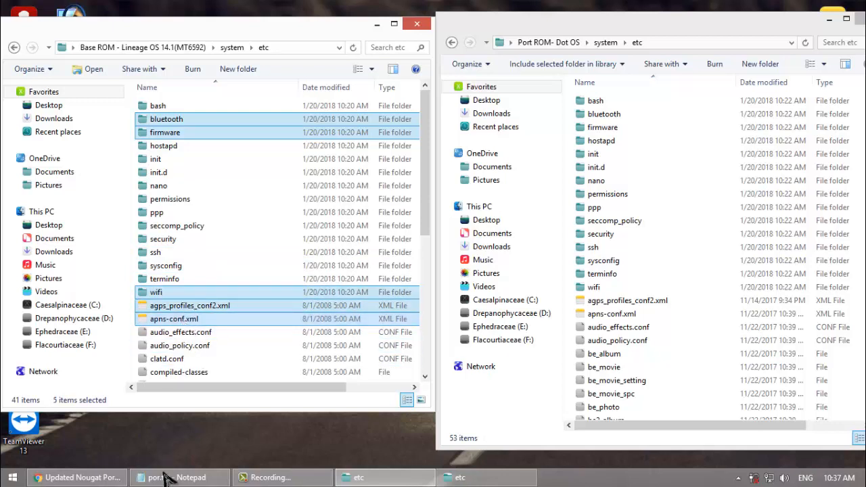
{"action": "left_click", "coordinate": [167, 476]}
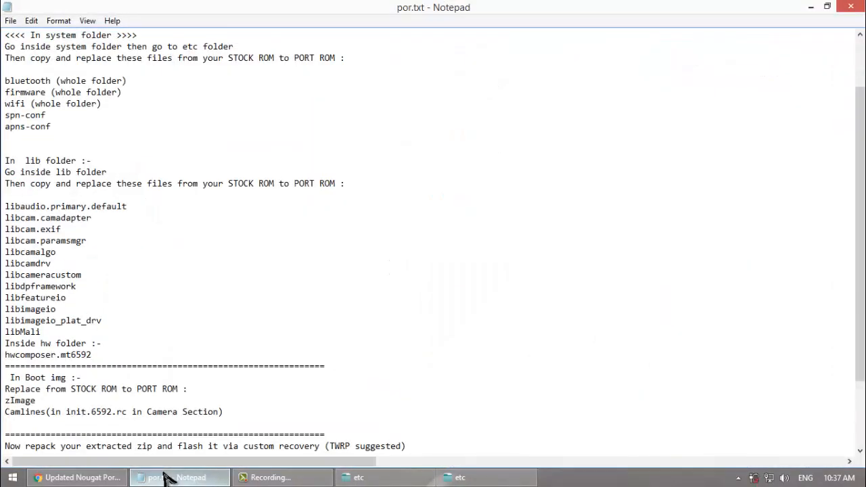
{"action": "left_click", "coordinate": [167, 477]}
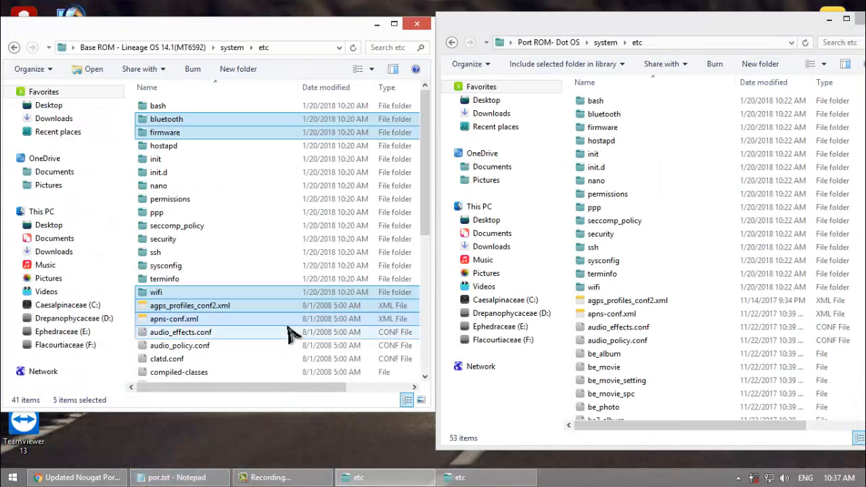
{"action": "left_click", "coordinate": [214, 308], "text": "ctrl"}
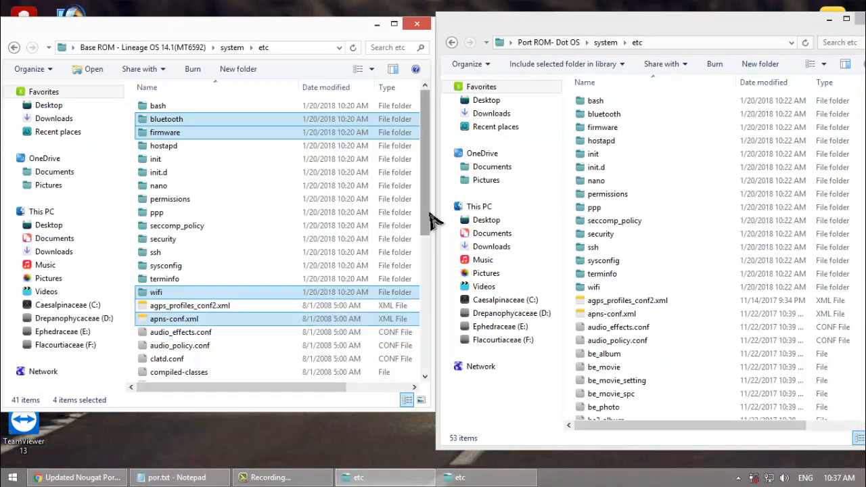
{"action": "left_click_drag", "start_coordinate": [423, 233], "coordinate": [429, 361]}
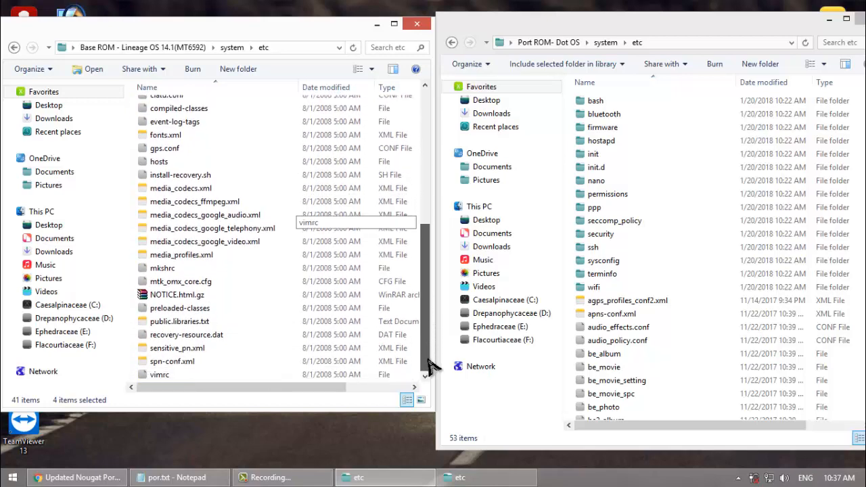
{"action": "left_click", "coordinate": [208, 362], "text": "ctrl"}
{"action": "left_click_drag", "start_coordinate": [427, 303], "coordinate": [429, 150]}
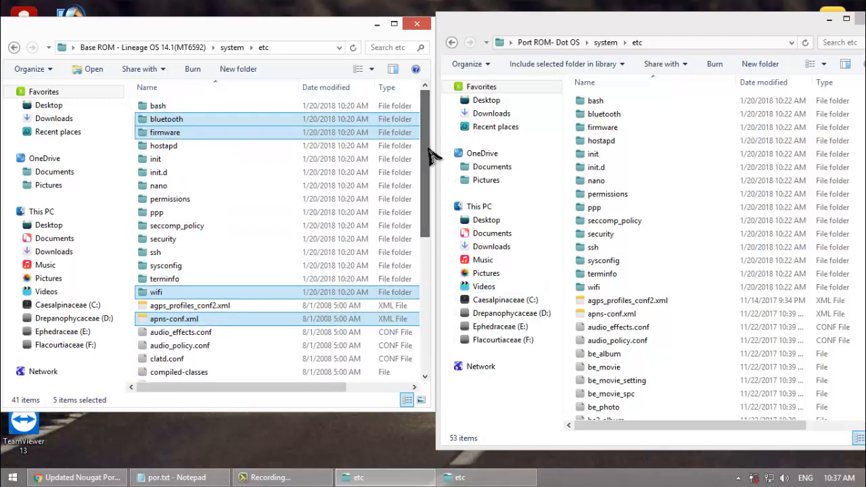
Step: Copy the selected etc folders and files from the Base ROM into the Port ROM's etc folder, replacing the existing files
{"action": "right_click", "coordinate": [246, 121]}
{"action": "left_click", "coordinate": [274, 265]}
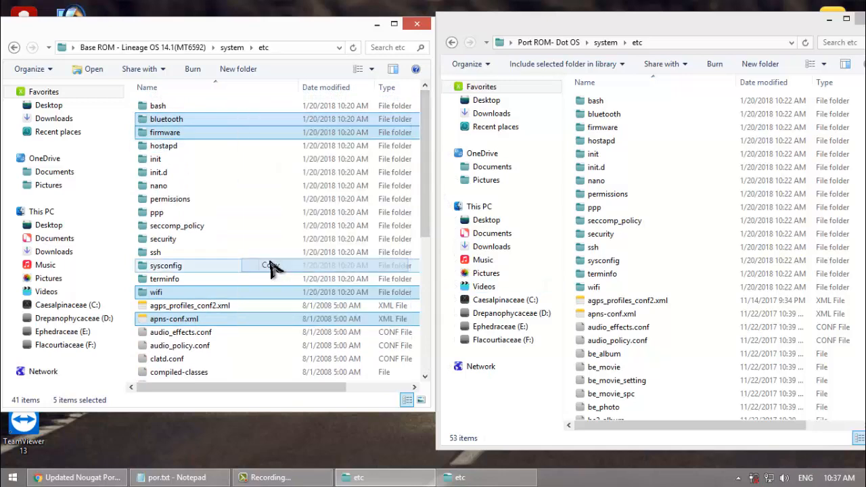
{"action": "left_click", "coordinate": [568, 297]}
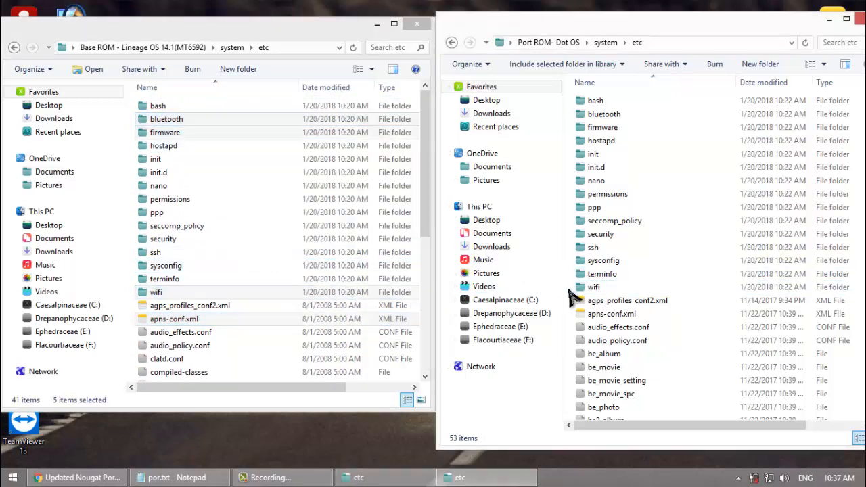
{"action": "right_click", "coordinate": [570, 297]}
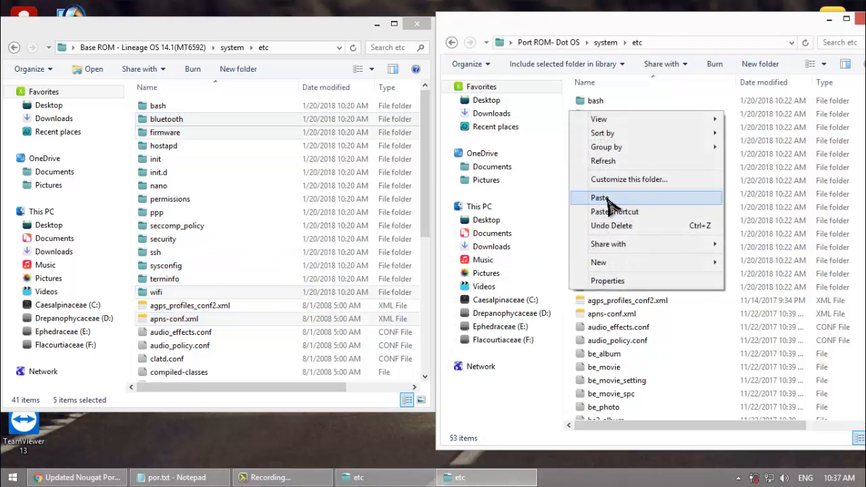
{"action": "left_click", "coordinate": [607, 202]}
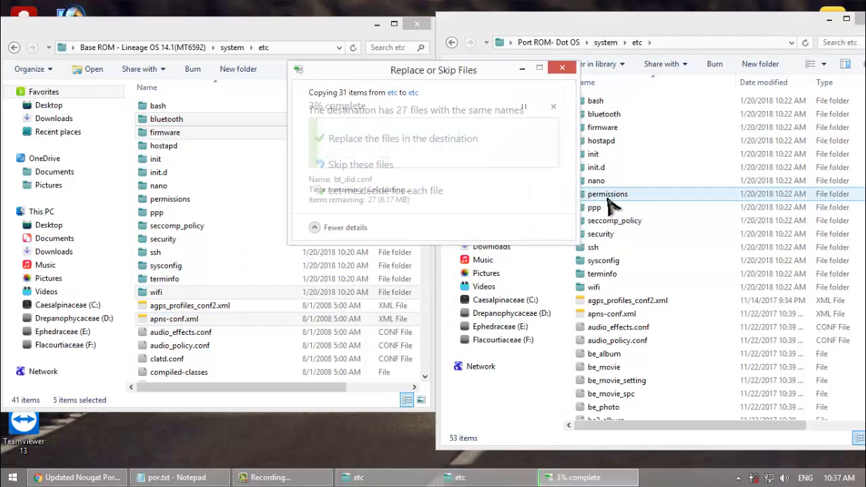
{"action": "left_click", "coordinate": [471, 142]}
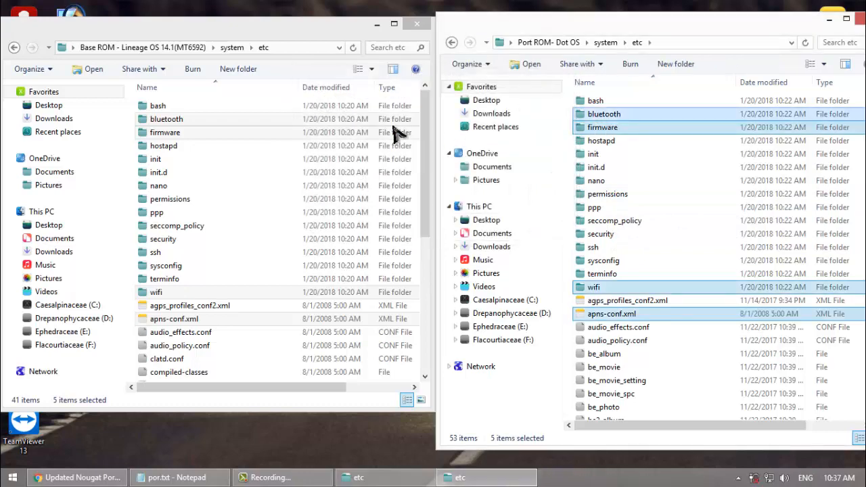
Step: Check the lib instructions in the por.txt notes and open the system lib folder of both the Base ROM and the Port ROM
{"action": "left_click", "coordinate": [14, 47]}
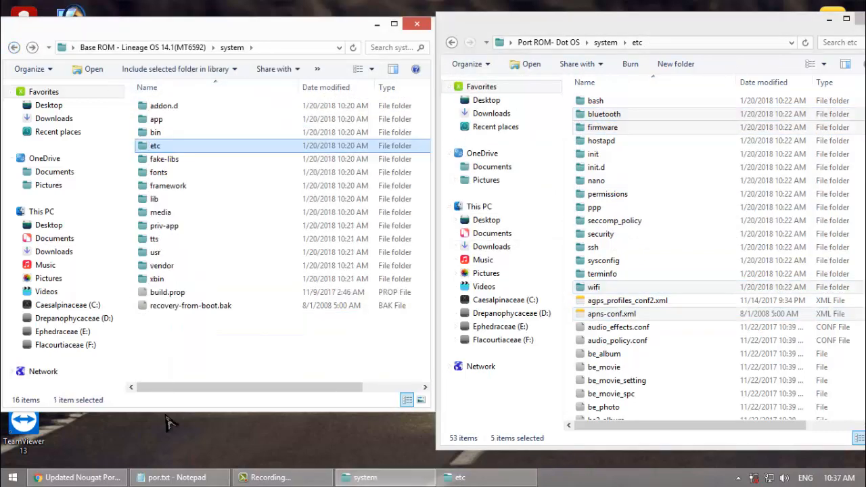
{"action": "left_click", "coordinate": [175, 477]}
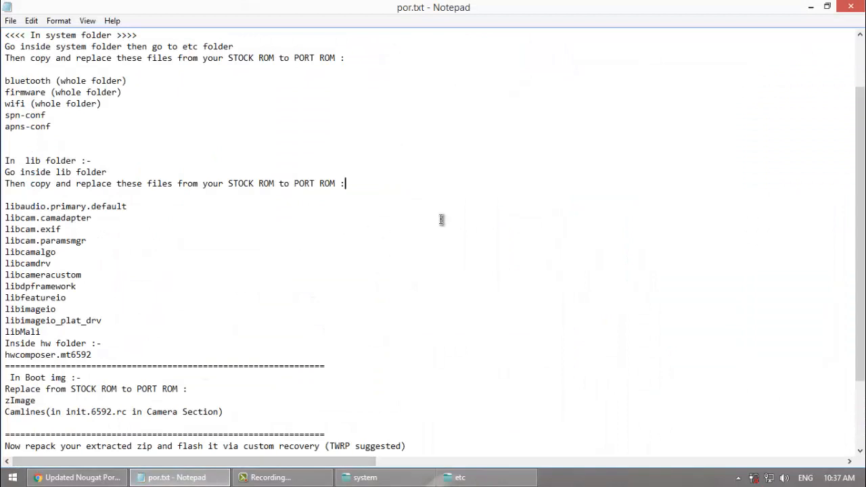
{"action": "left_click_drag", "start_coordinate": [863, 160], "coordinate": [862, 226]}
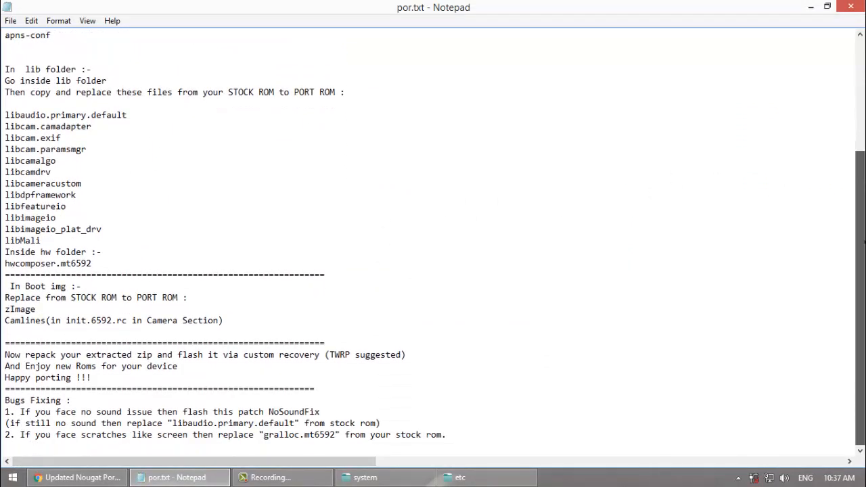
{"action": "left_click", "coordinate": [815, 6]}
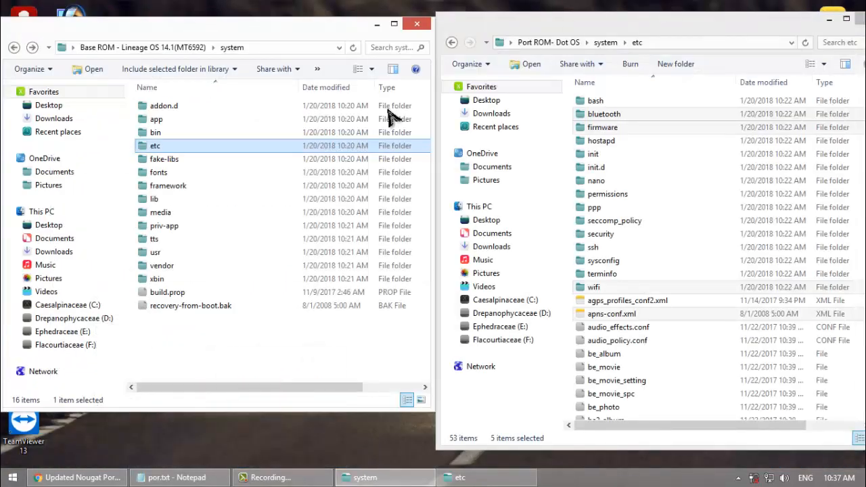
{"action": "left_click", "coordinate": [191, 202]}
{"action": "double_click", "coordinate": [191, 205]}
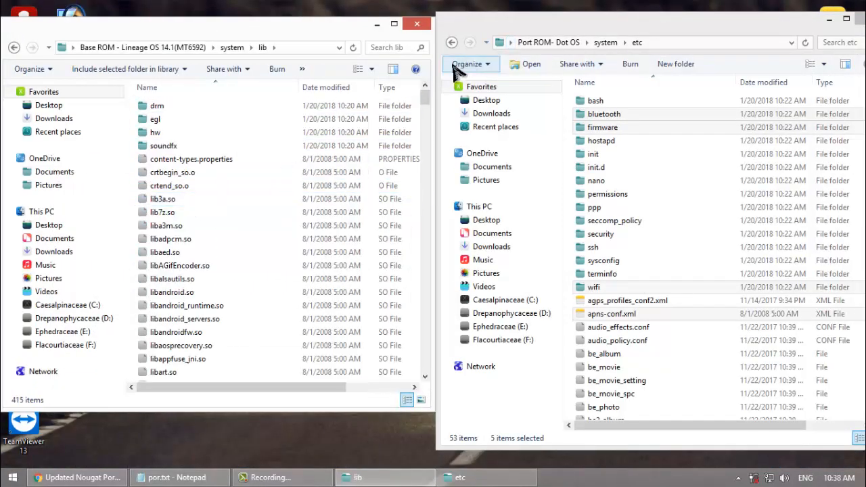
{"action": "left_click", "coordinate": [451, 42]}
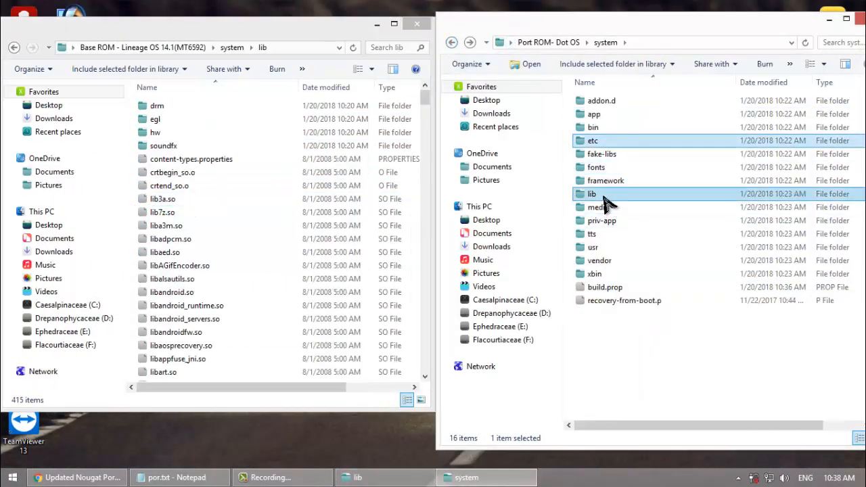
{"action": "double_click", "coordinate": [604, 196]}
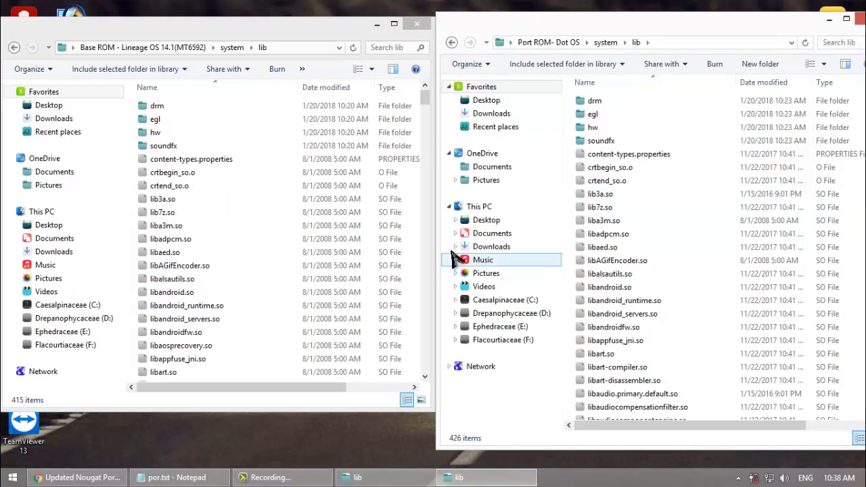
Step: Highlight the list of lib files from libaudio.primary.default to libMali in the por.txt notes, and minimize the notes
{"action": "left_click", "coordinate": [172, 477]}
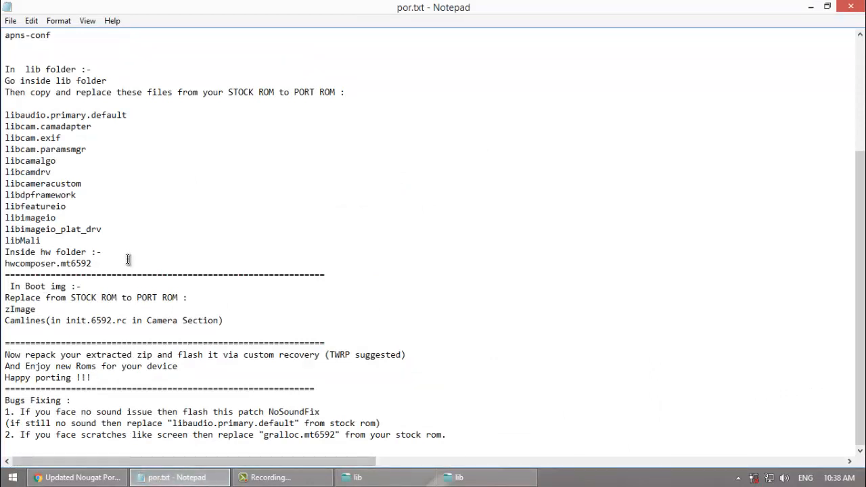
{"action": "left_click_drag", "start_coordinate": [49, 240], "coordinate": [2, 122]}
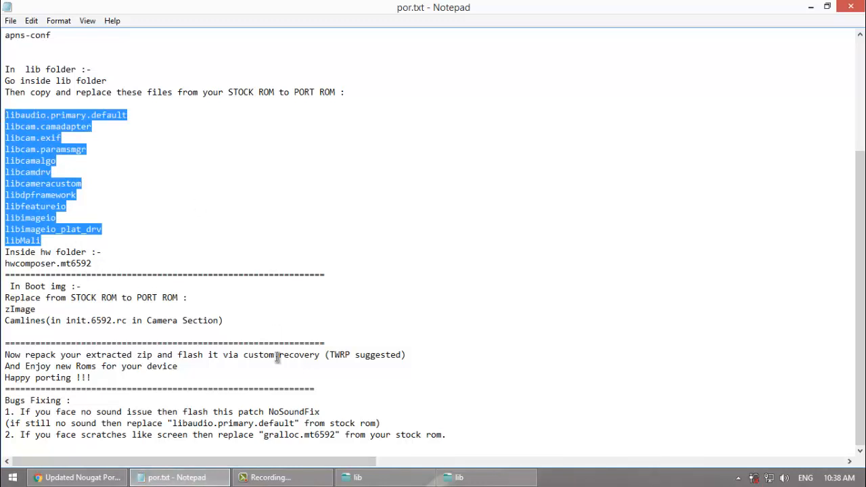
{"action": "left_click", "coordinate": [174, 477]}
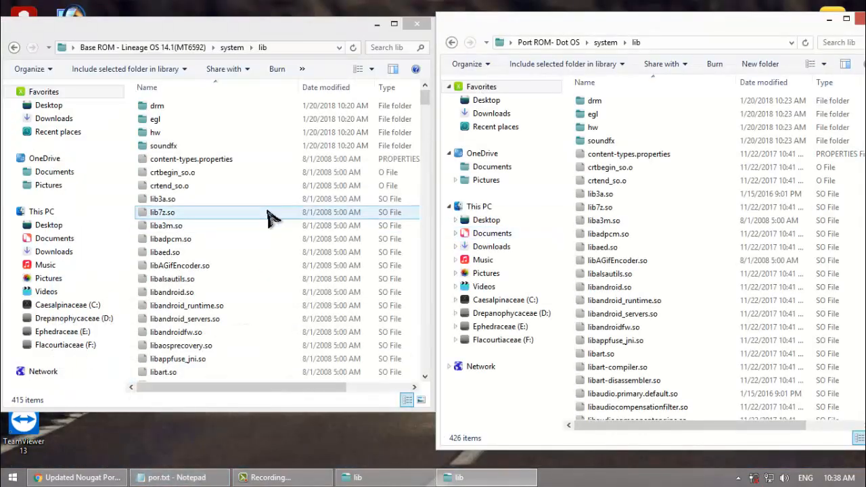
Step: Copy audio.primary.mt6592.so and hwcomposer.mt6592.so from the Base ROM's lib/hw folder into the Port ROM's lib/hw folder, replacing the existing files
{"action": "double_click", "coordinate": [172, 136]}
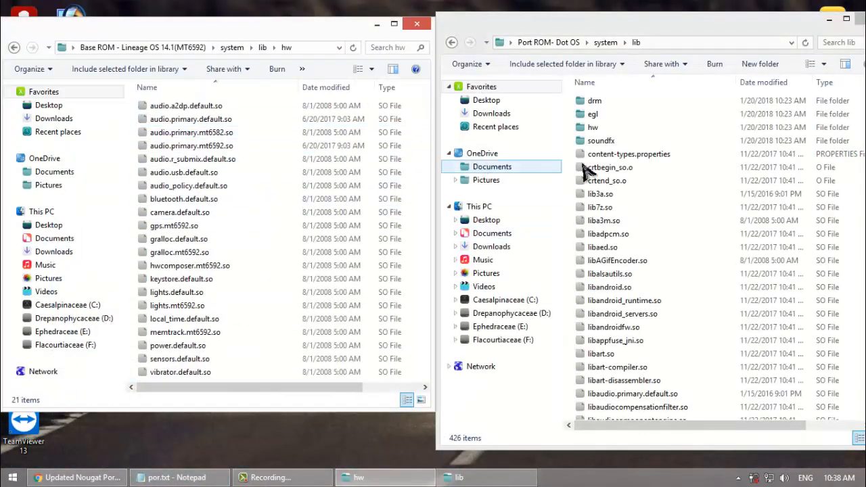
{"action": "double_click", "coordinate": [591, 130]}
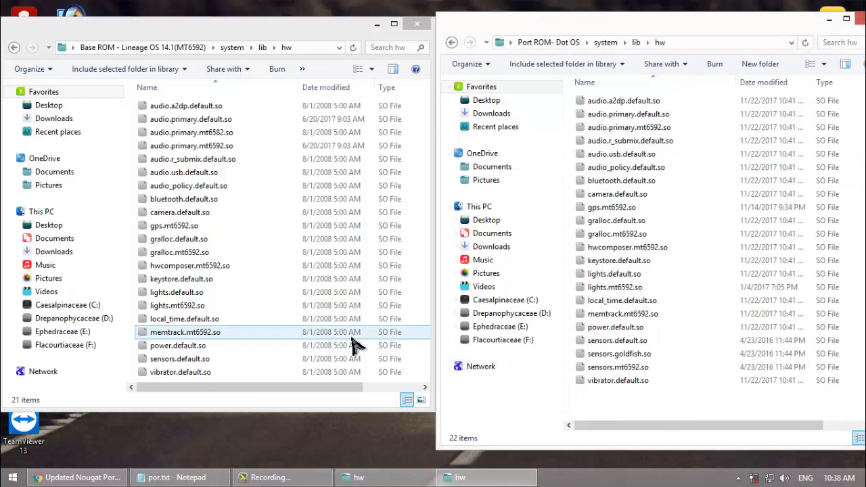
{"action": "left_click", "coordinate": [252, 150]}
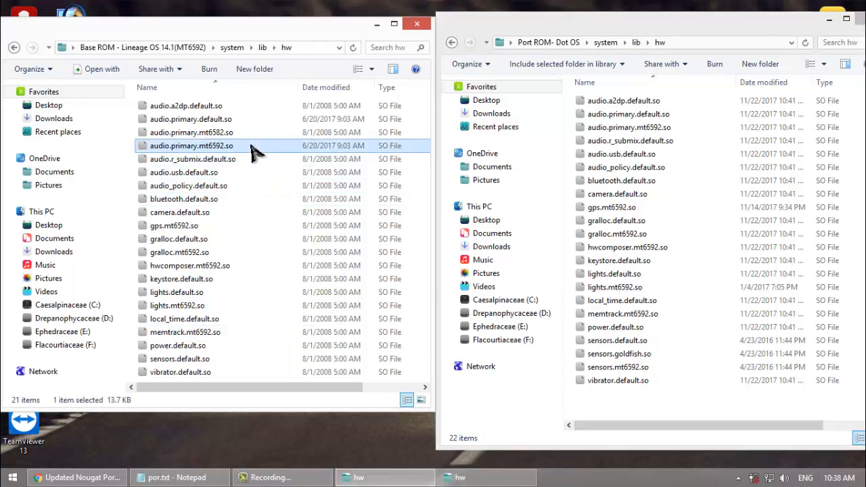
{"action": "left_click", "coordinate": [194, 268], "text": "ctrl"}
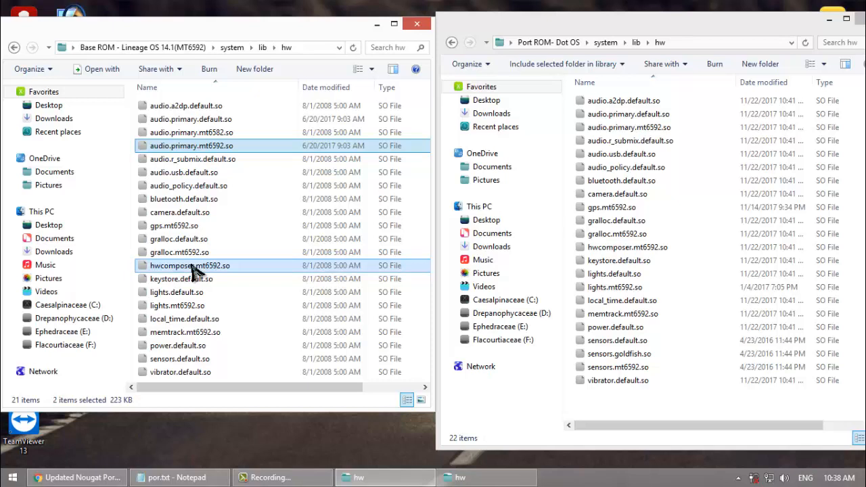
{"action": "right_click", "coordinate": [194, 271]}
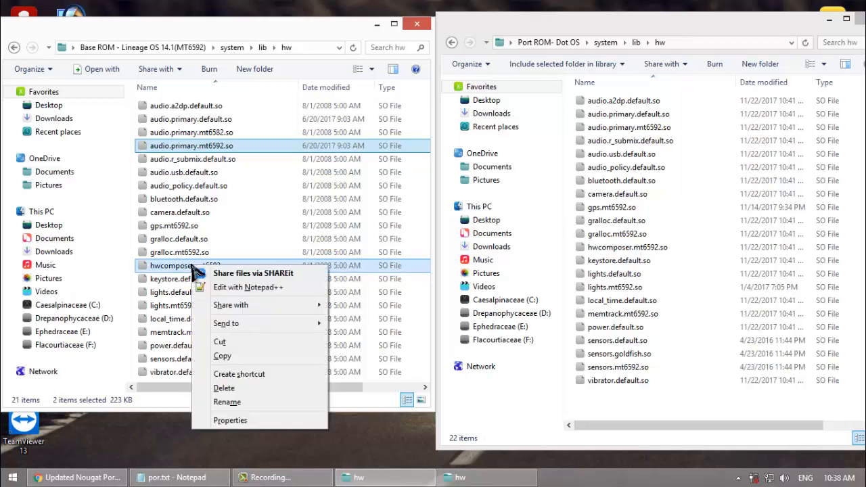
{"action": "left_click", "coordinate": [223, 357]}
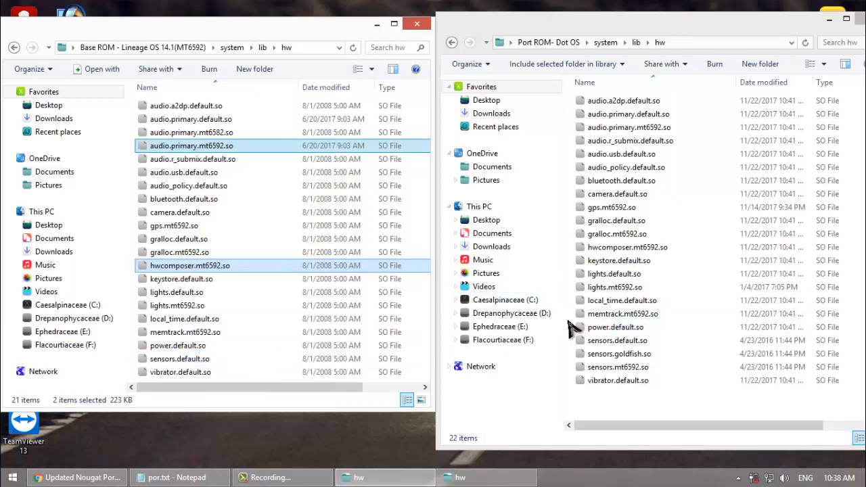
{"action": "right_click", "coordinate": [571, 329]}
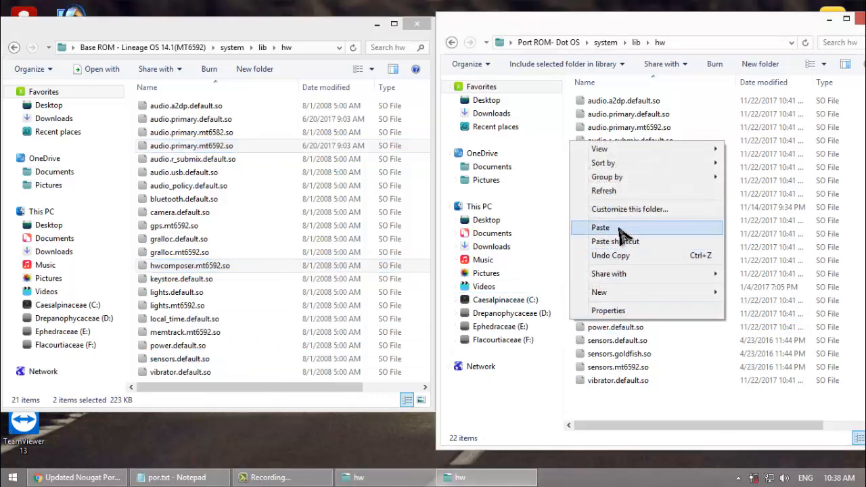
{"action": "left_click", "coordinate": [621, 230]}
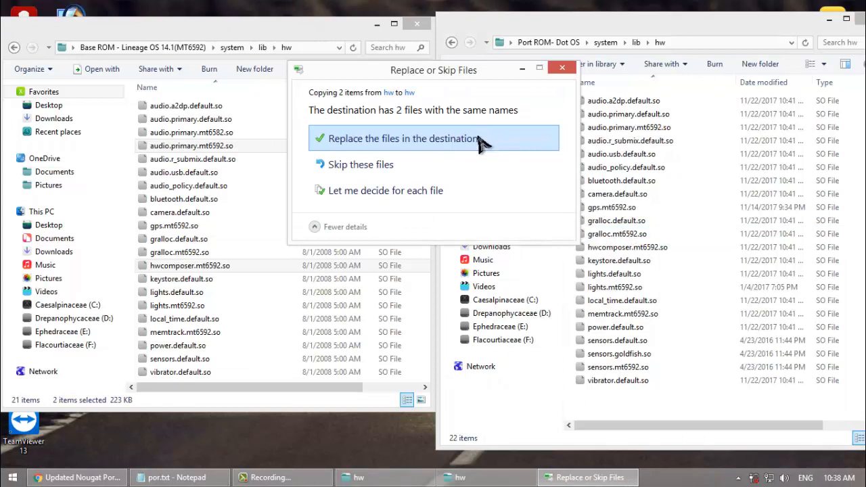
{"action": "left_click", "coordinate": [480, 139]}
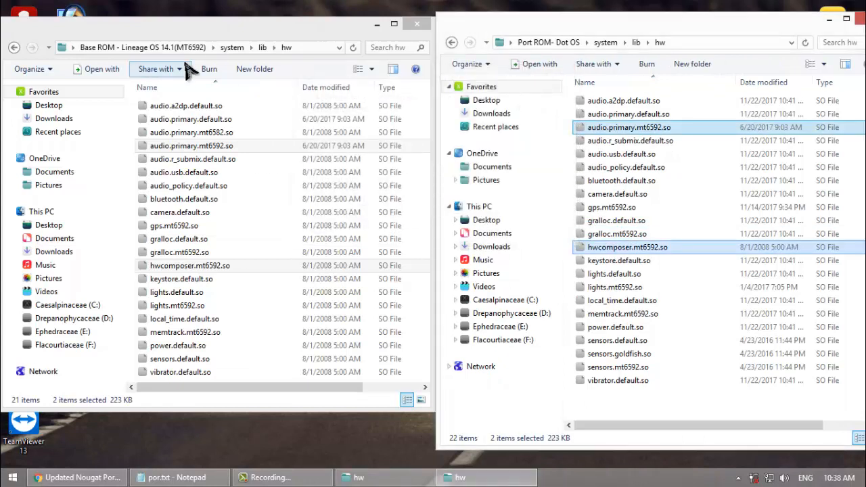
Step: Return to the lib folder in both the Base ROM and Port ROM, and check the lib file list in the por.txt notes
{"action": "left_click", "coordinate": [14, 49]}
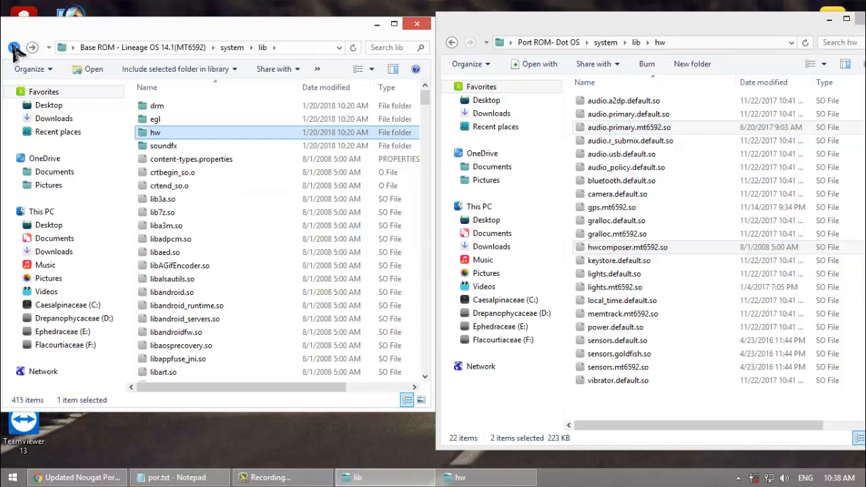
{"action": "left_click", "coordinate": [452, 42]}
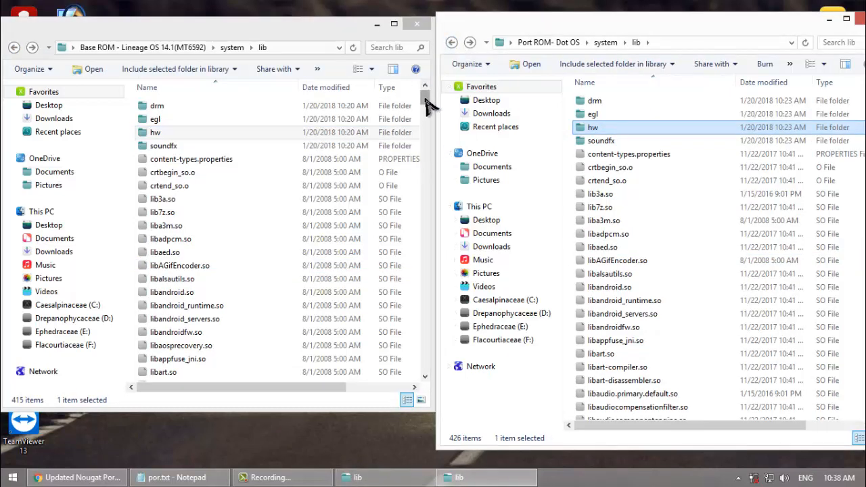
{"action": "left_click", "coordinate": [177, 477]}
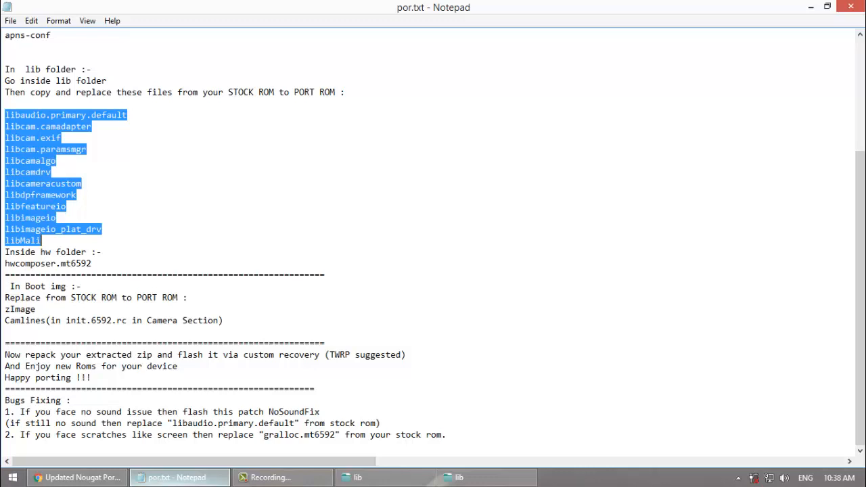
{"action": "left_click", "coordinate": [177, 477]}
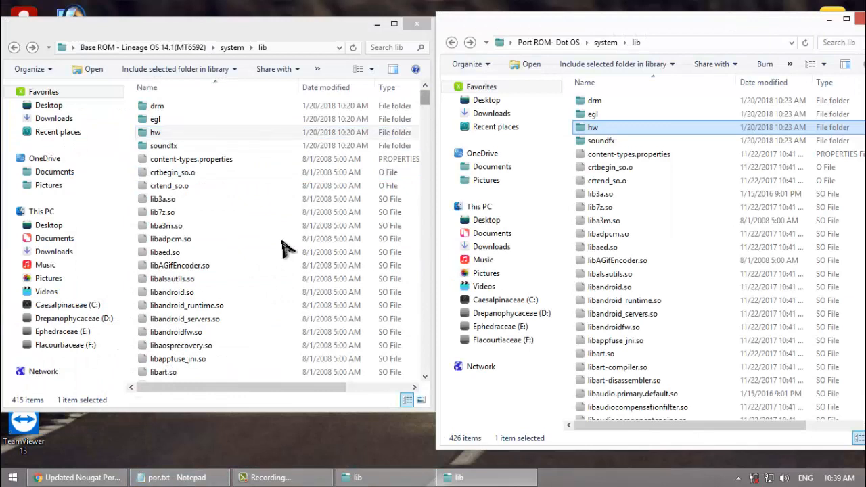
Step: Select libaudio.primary.default.so, libcameracustom.so, libdpframework.so and libfeatureio.so together in the Base ROM's lib folder and copy them
{"action": "left_click", "coordinate": [191, 322]}
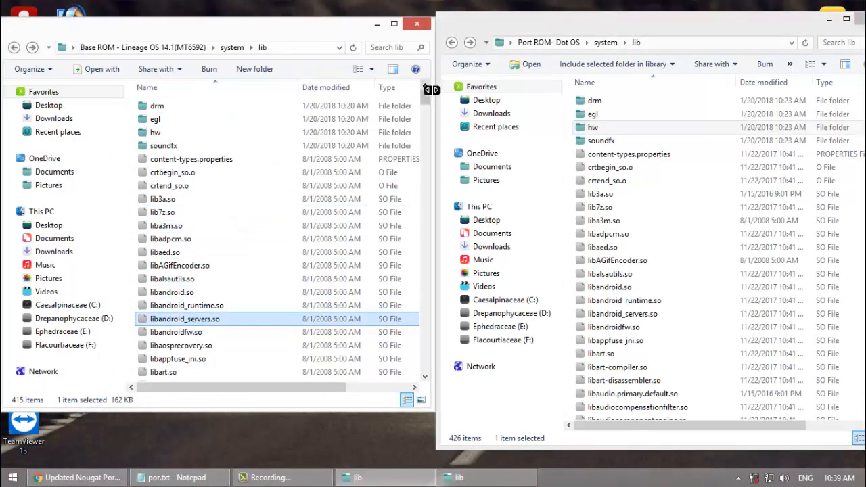
{"action": "left_click_drag", "start_coordinate": [426, 98], "coordinate": [426, 110]}
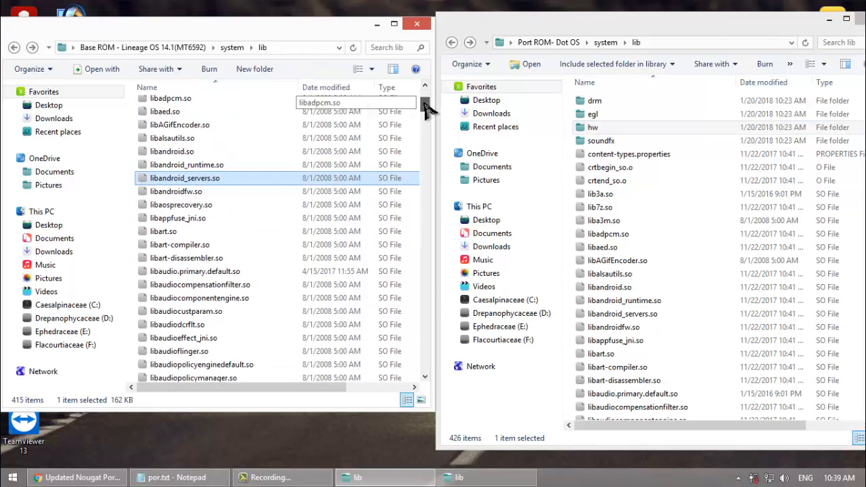
{"action": "left_click", "coordinate": [237, 272]}
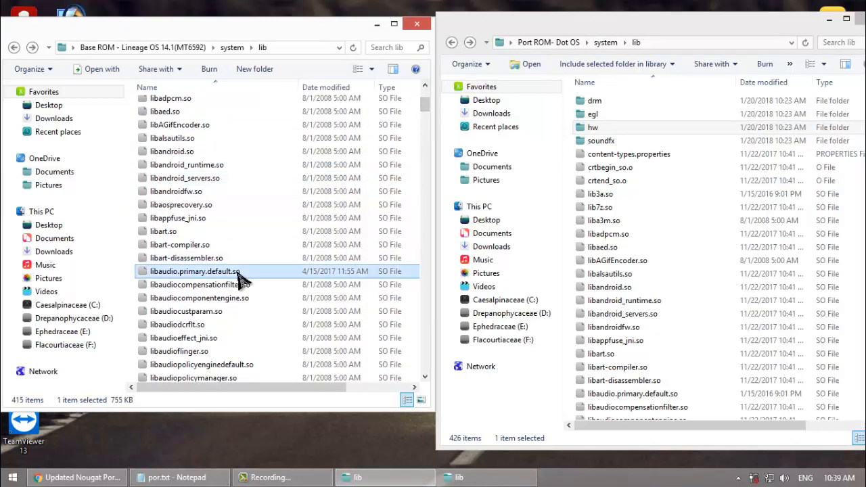
{"action": "left_click_drag", "start_coordinate": [424, 113], "coordinate": [409, 160]}
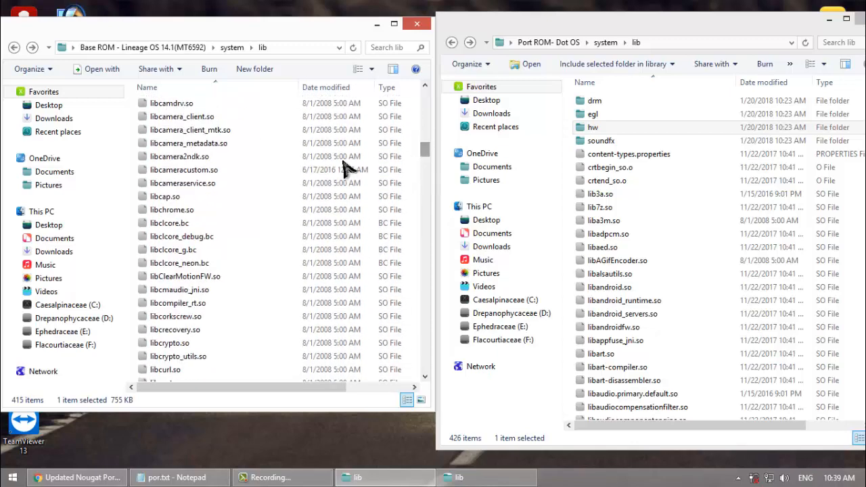
{"action": "left_click", "coordinate": [184, 170], "text": "ctrl"}
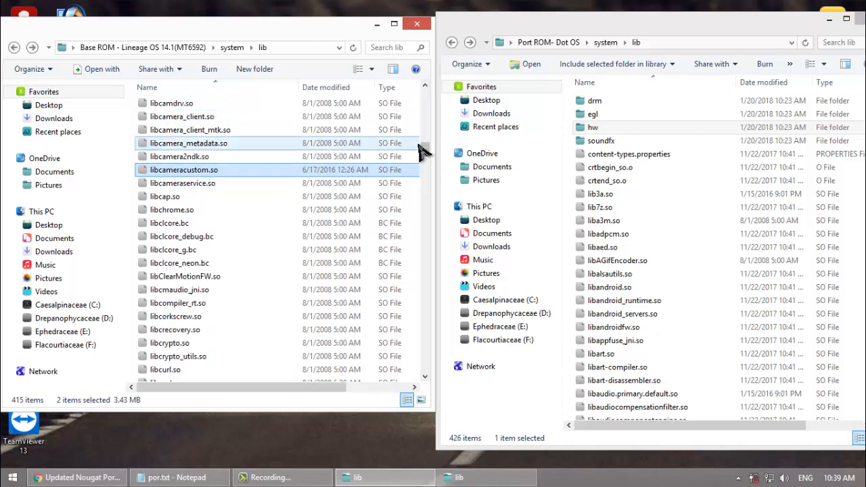
{"action": "left_click_drag", "start_coordinate": [424, 154], "coordinate": [424, 172]}
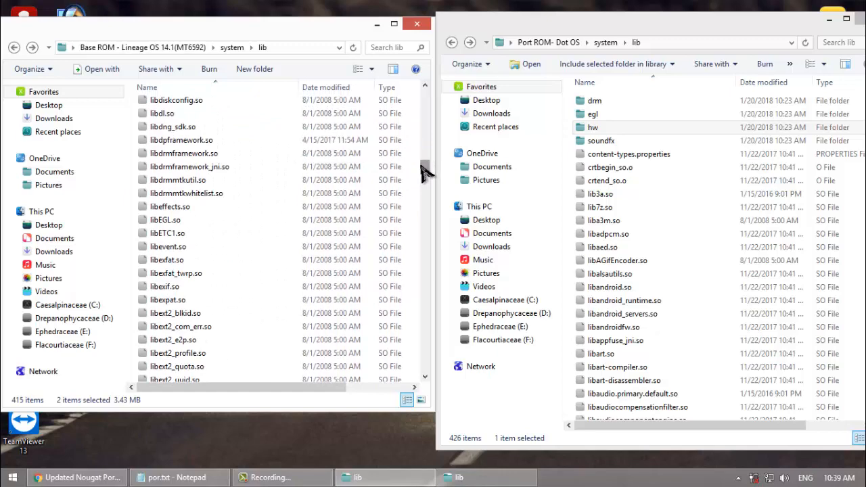
{"action": "mouse_move", "coordinate": [424, 173]}
{"action": "left_mouse_down"}
{"action": "mouse_move", "coordinate": [425, 194]}
{"action": "mouse_move", "coordinate": [426, 178]}
{"action": "left_mouse_up"}
{"action": "left_click", "coordinate": [222, 160]}
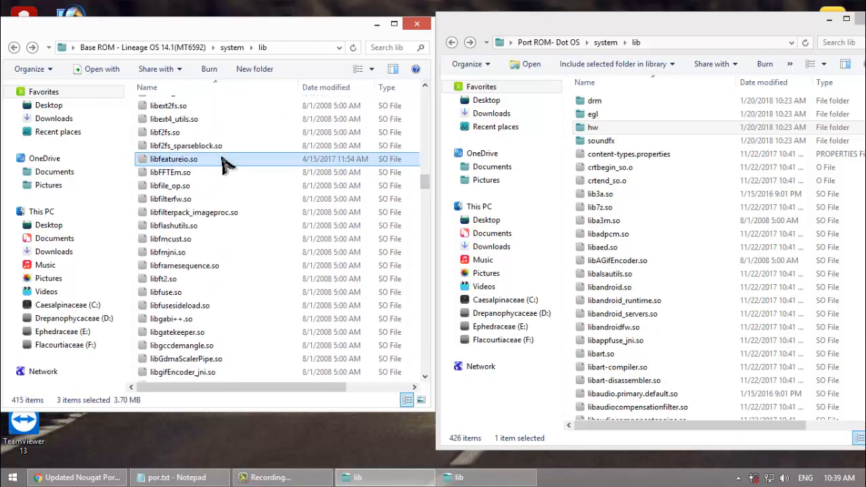
{"action": "right_click", "coordinate": [341, 161]}
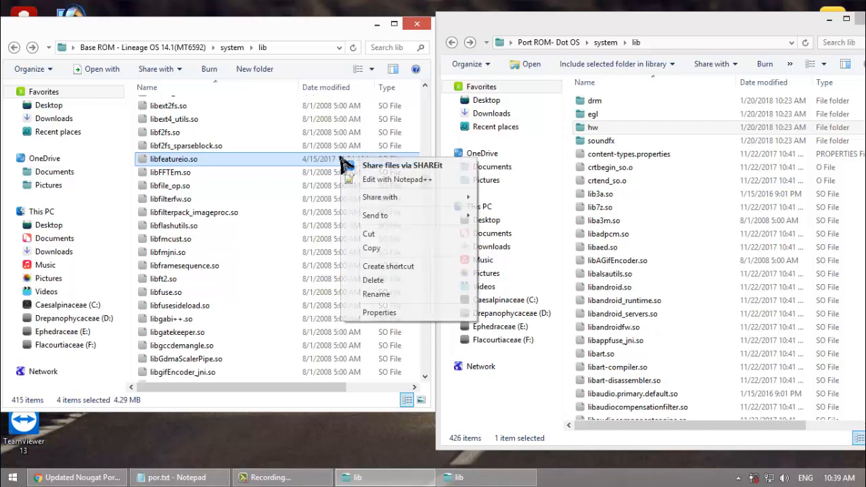
{"action": "left_click", "coordinate": [375, 249]}
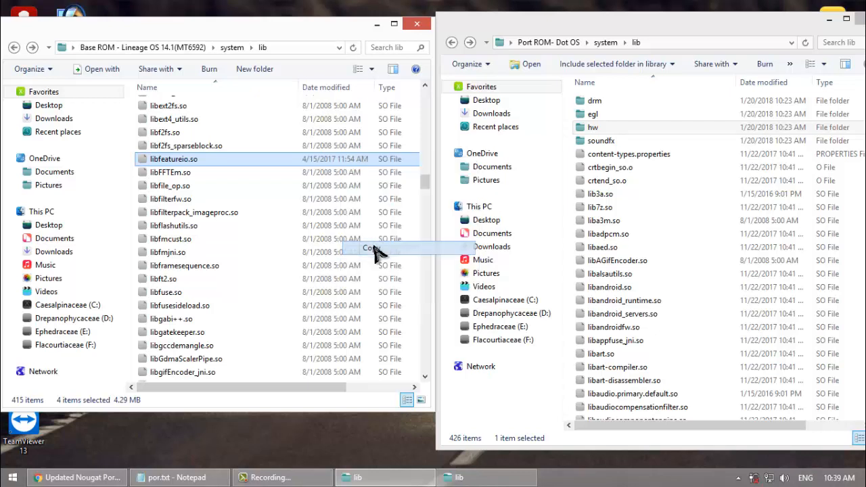
Step: Recheck the lib file list in the por.txt notes, highlighting libaudio.primary.default through libMali again
{"action": "left_click", "coordinate": [183, 478]}
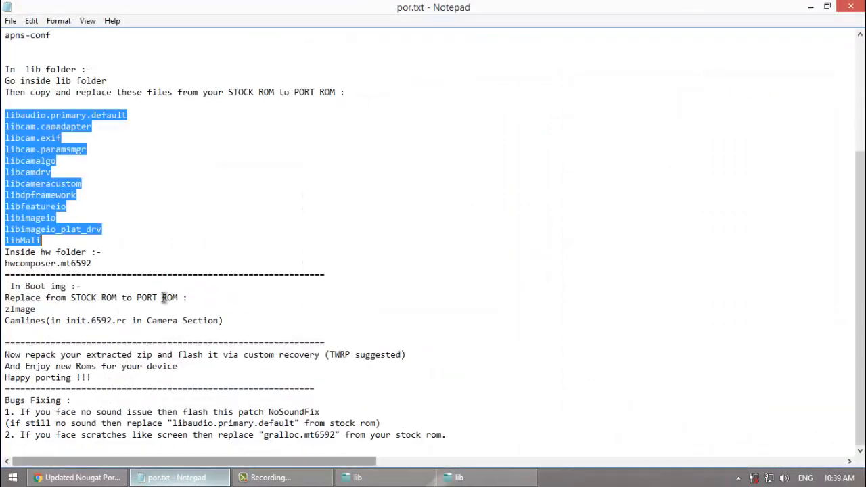
{"action": "left_click", "coordinate": [44, 183]}
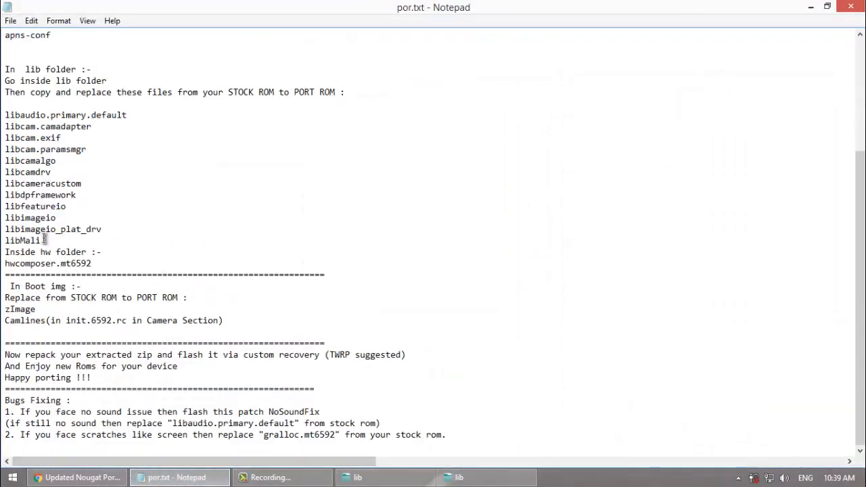
{"action": "left_click_drag", "start_coordinate": [42, 240], "coordinate": [3, 115]}
{"action": "left_click", "coordinate": [177, 477]}
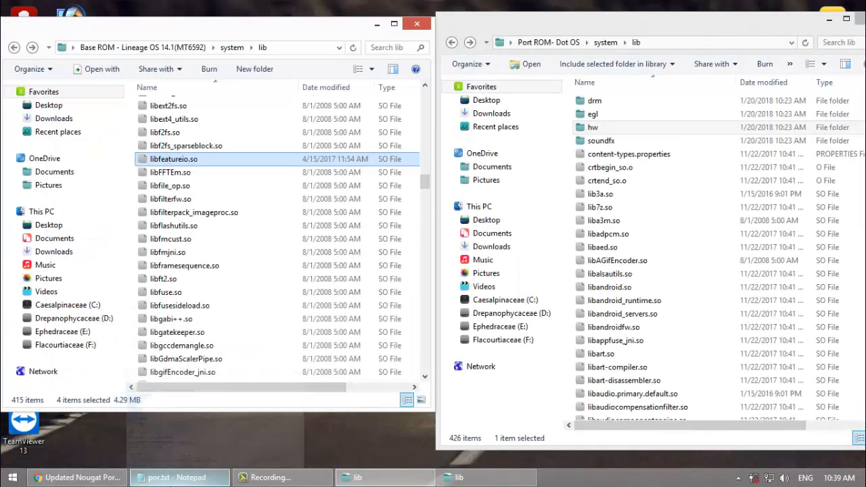
Step: Add libMali.so to the selected lib files and copy them all into the Port ROM's lib folder, replacing the existing files
{"action": "left_click_drag", "start_coordinate": [426, 191], "coordinate": [446, 209]}
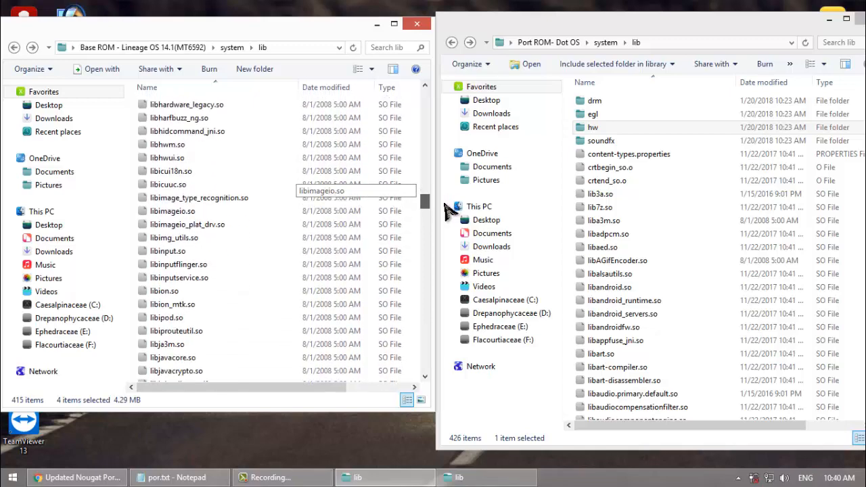
{"action": "mouse_move", "coordinate": [445, 206]}
{"action": "left_mouse_down"}
{"action": "mouse_move", "coordinate": [444, 215]}
{"action": "mouse_move", "coordinate": [445, 203]}
{"action": "left_mouse_up"}
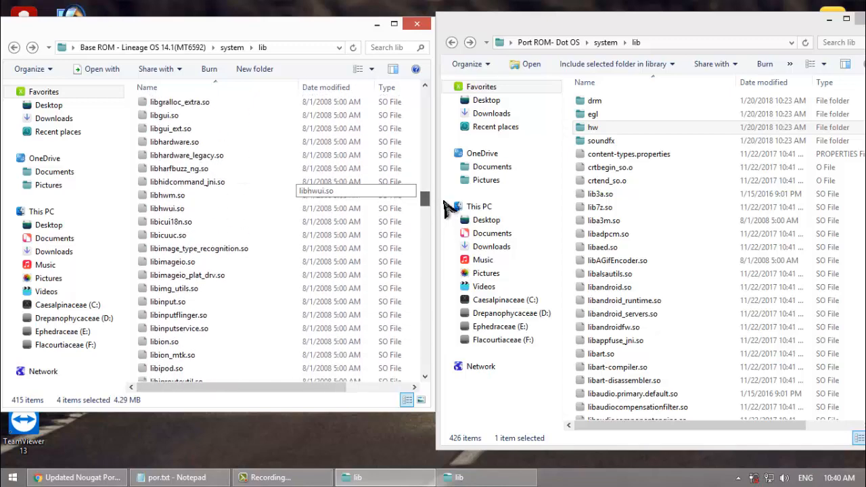
{"action": "left_click_drag", "start_coordinate": [445, 209], "coordinate": [448, 230]}
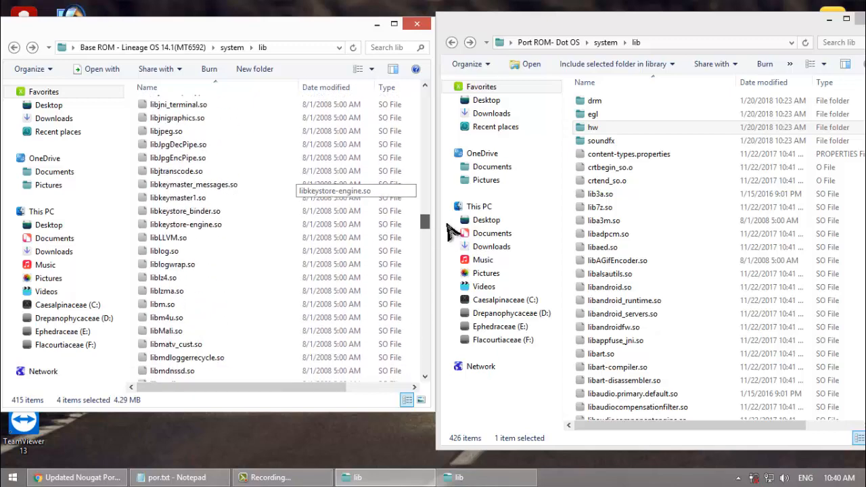
{"action": "left_click", "coordinate": [206, 331], "text": "ctrl"}
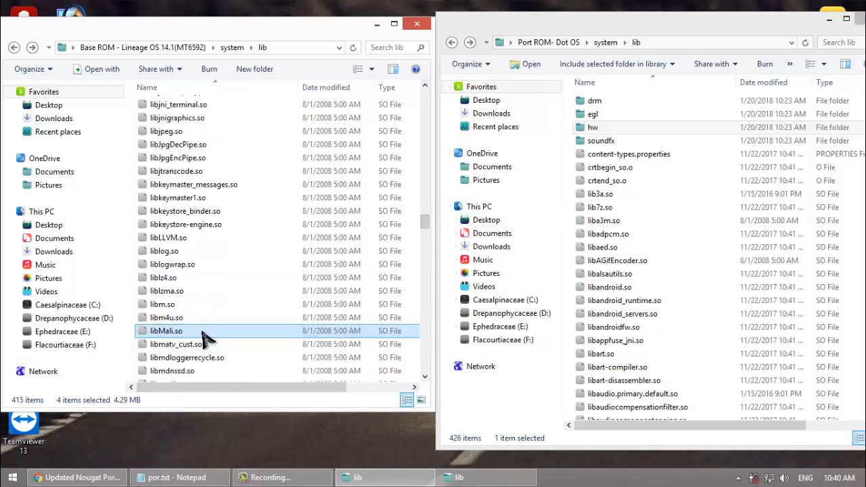
{"action": "right_click", "coordinate": [209, 332]}
{"action": "left_click", "coordinate": [248, 258]}
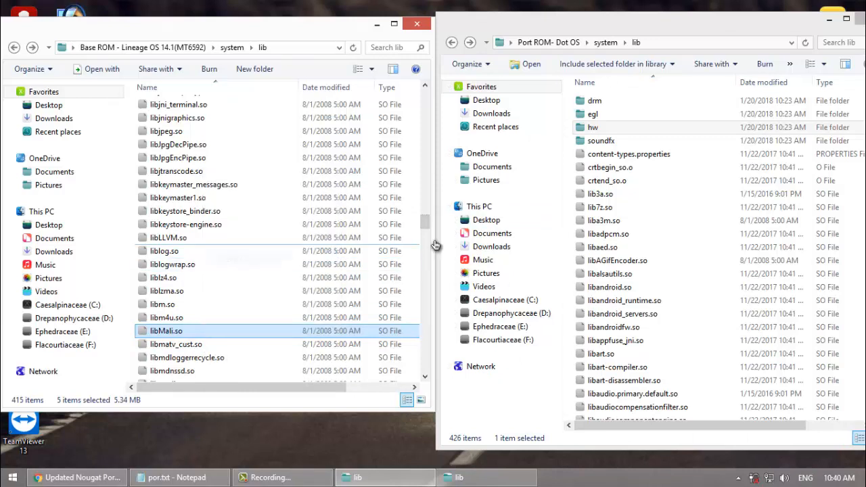
{"action": "left_click", "coordinate": [573, 333]}
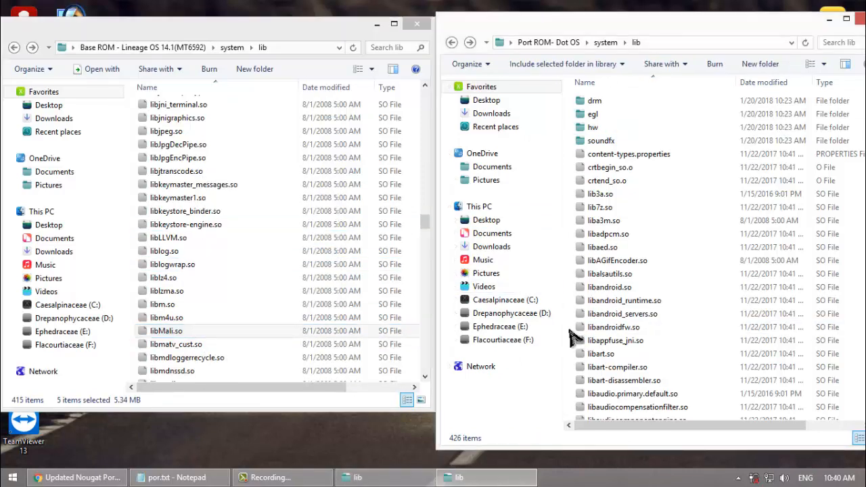
{"action": "key", "text": "ctrl+v"}
{"action": "left_click", "coordinate": [514, 144]}
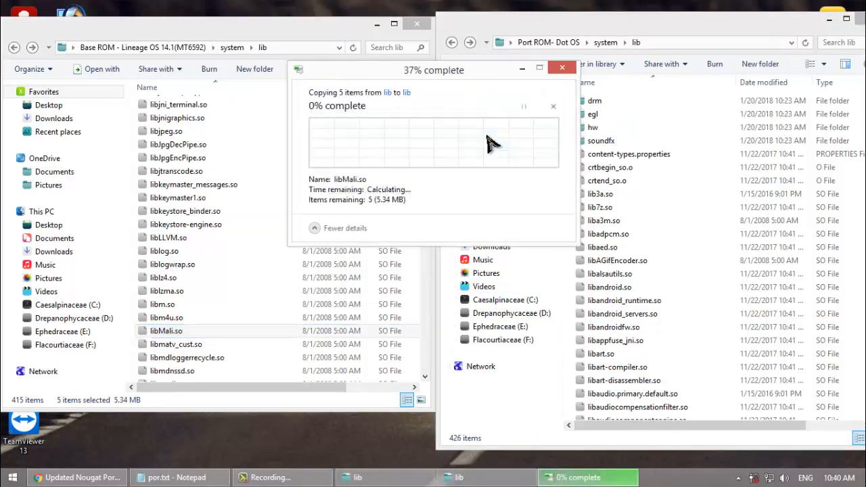
Step: Return to the top-level folder of both the Base ROM and the Port ROM
{"action": "left_click", "coordinate": [14, 48]}
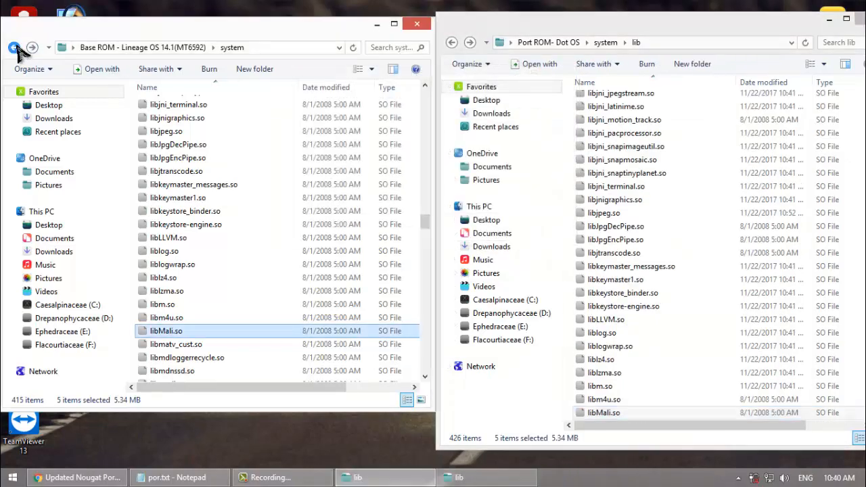
{"action": "left_click", "coordinate": [452, 42]}
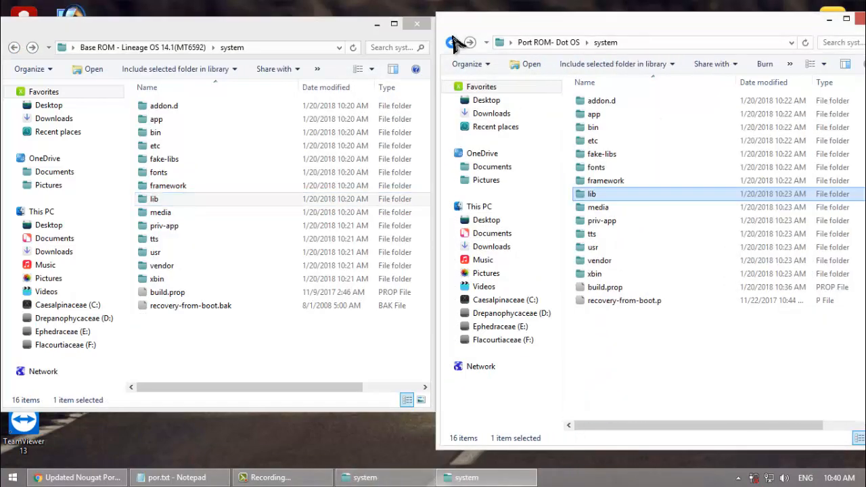
{"action": "left_click", "coordinate": [452, 42]}
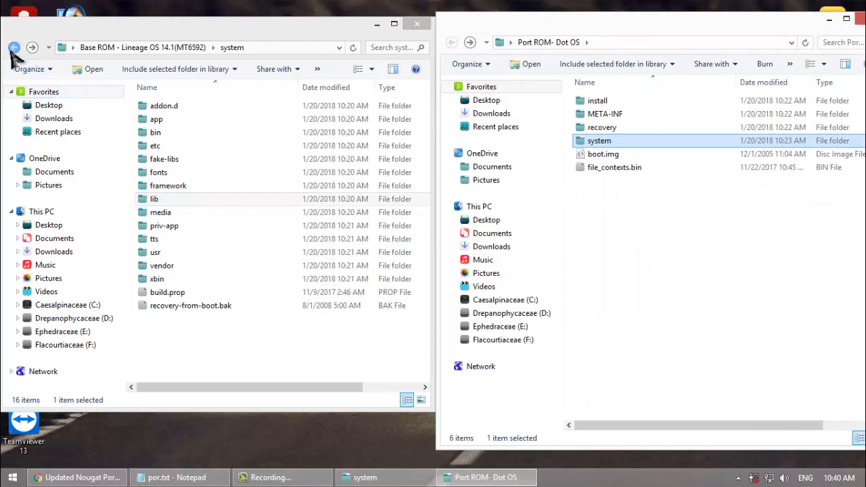
{"action": "left_click", "coordinate": [14, 48]}
{"action": "left_click", "coordinate": [14, 48]}
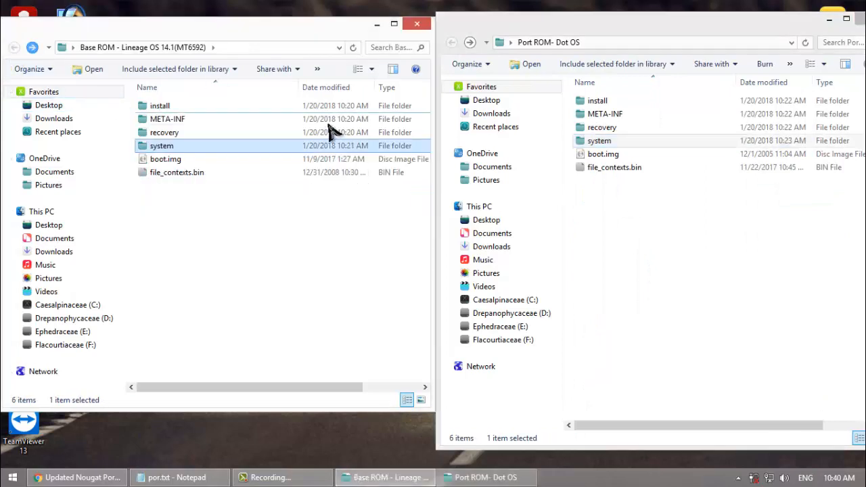
Step: Locate boot.img in both ROM folders and select the Base ROM's boot.img
{"action": "left_click", "coordinate": [211, 163]}
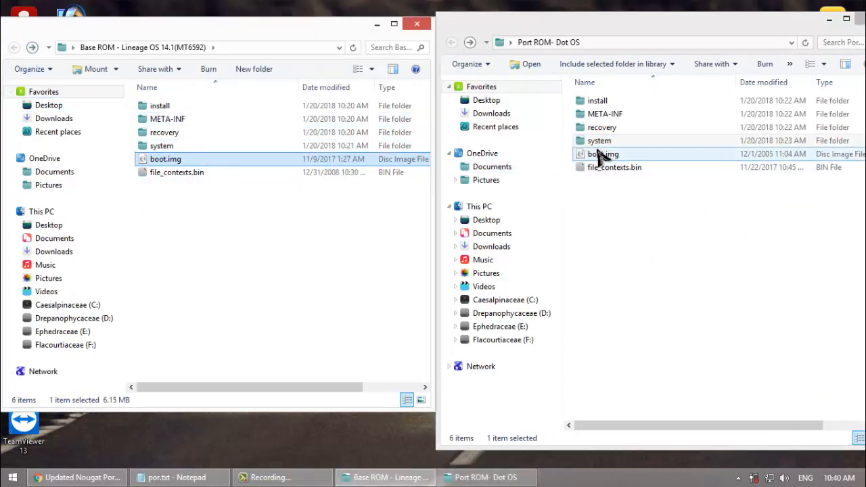
{"action": "left_click", "coordinate": [599, 153]}
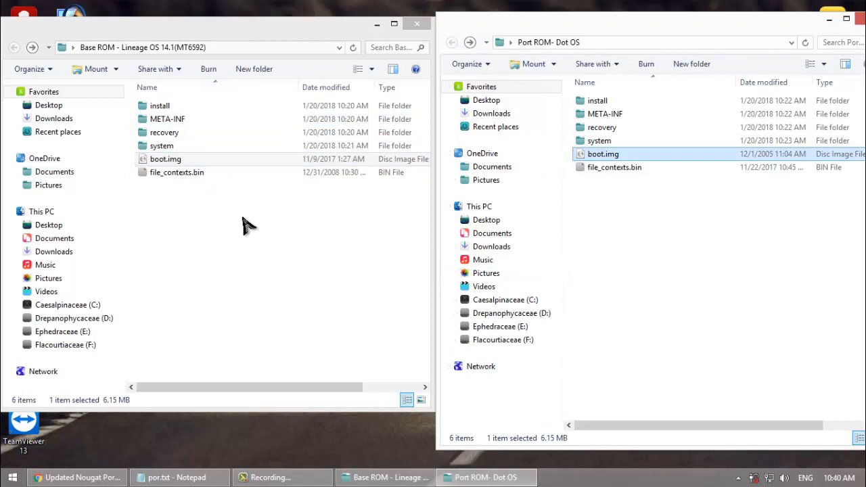
{"action": "left_click", "coordinate": [242, 225]}
{"action": "left_click", "coordinate": [243, 225]}
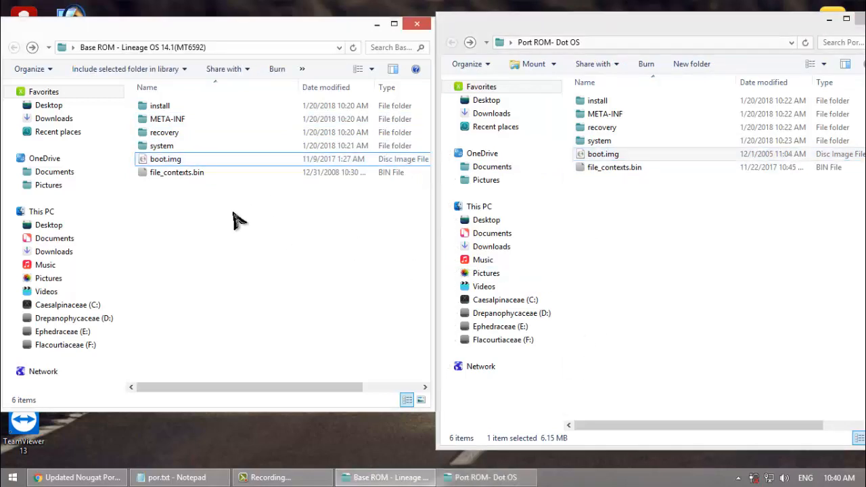
{"action": "left_click", "coordinate": [188, 164]}
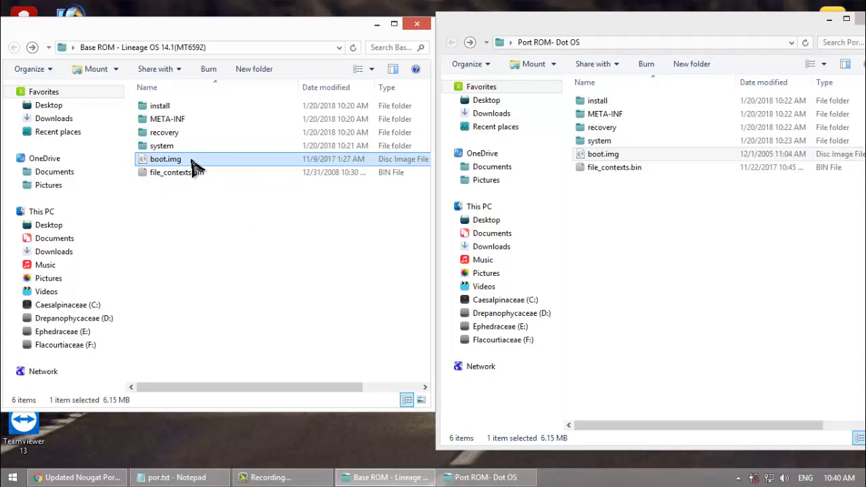
Step: Minimize the Port ROM window, open the bootimg tool folder stored inside a desktop folder, and place it beside the Base ROM window
{"action": "left_click", "coordinate": [830, 21]}
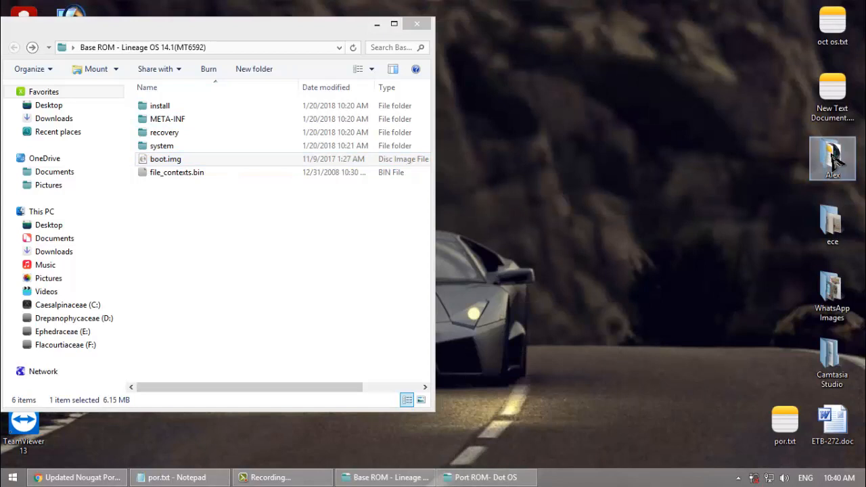
{"action": "double_click", "coordinate": [837, 159]}
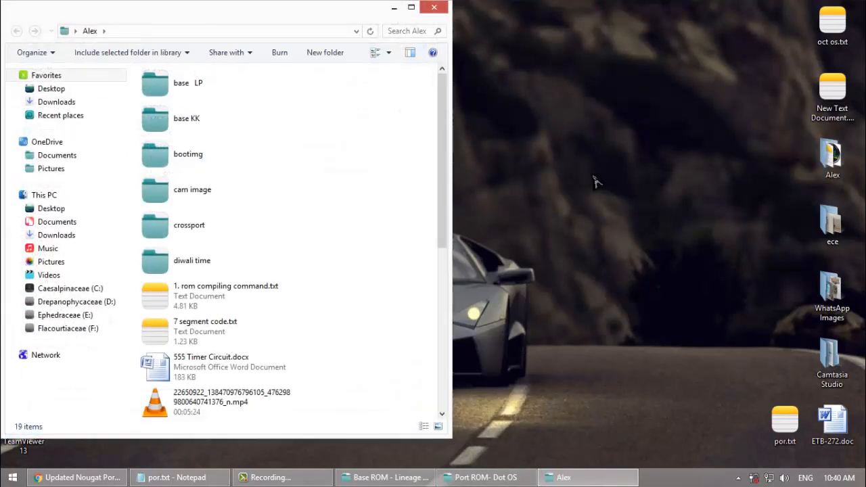
{"action": "double_click", "coordinate": [184, 161]}
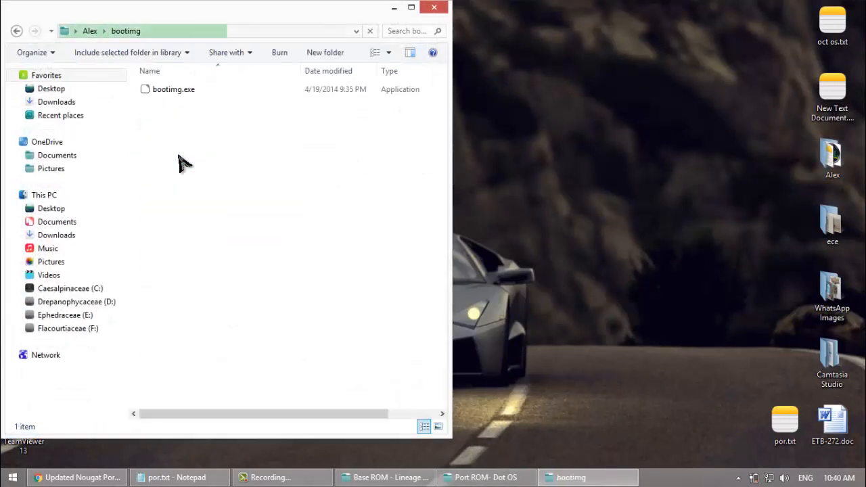
{"action": "left_click_drag", "start_coordinate": [190, 22], "coordinate": [571, 42]}
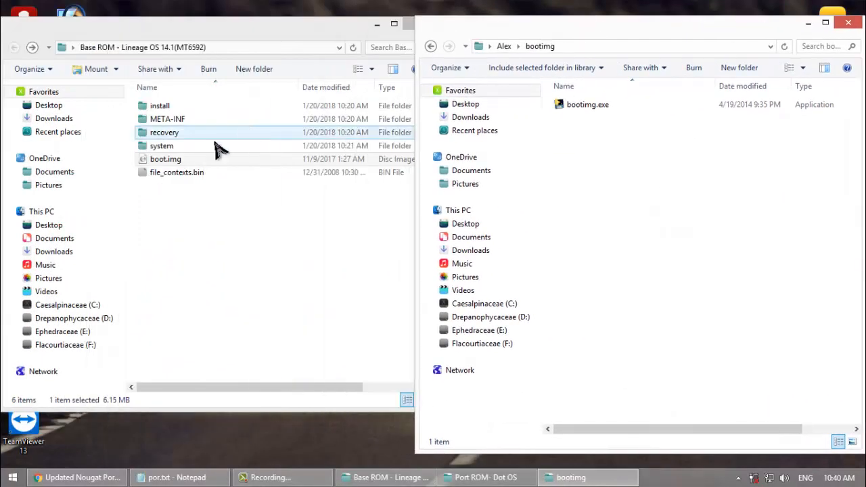
Step: Copy the Base ROM's boot.img into the bootimg tool folder
{"action": "right_click", "coordinate": [174, 162]}
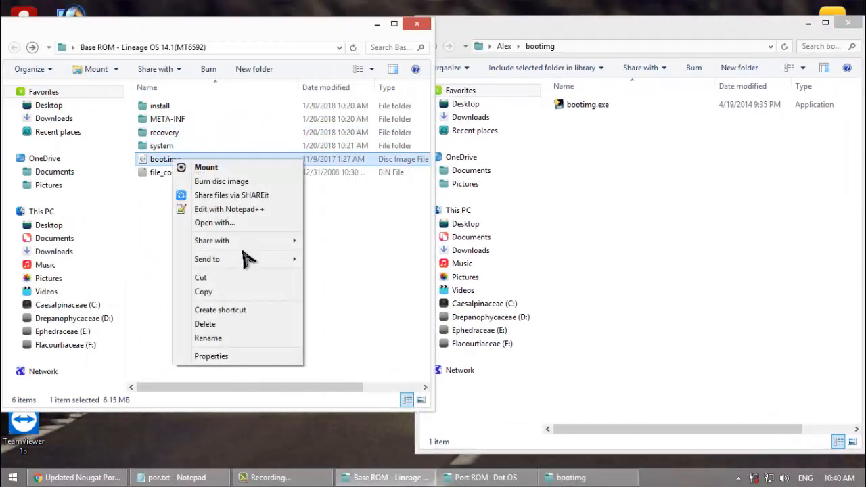
{"action": "left_click", "coordinate": [217, 292]}
{"action": "left_click", "coordinate": [660, 227]}
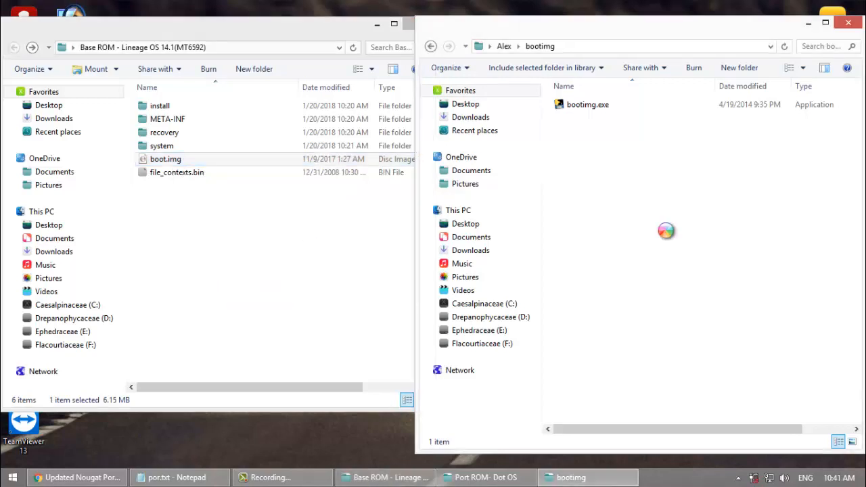
{"action": "key", "text": "ctrl+v"}
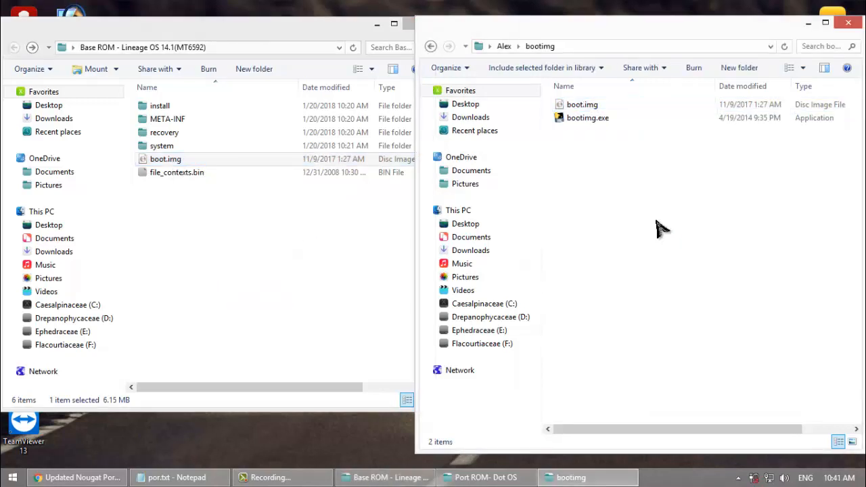
{"action": "right_click", "coordinate": [659, 229], "text": "shift"}
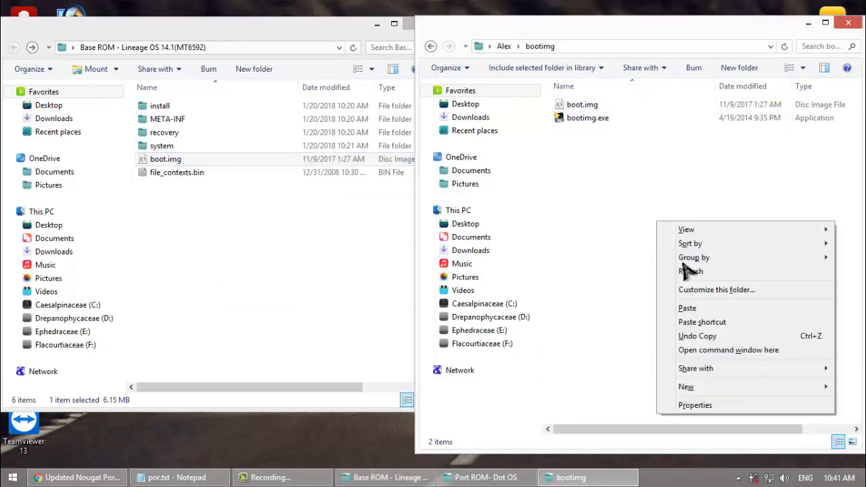
{"action": "left_click", "coordinate": [700, 352]}
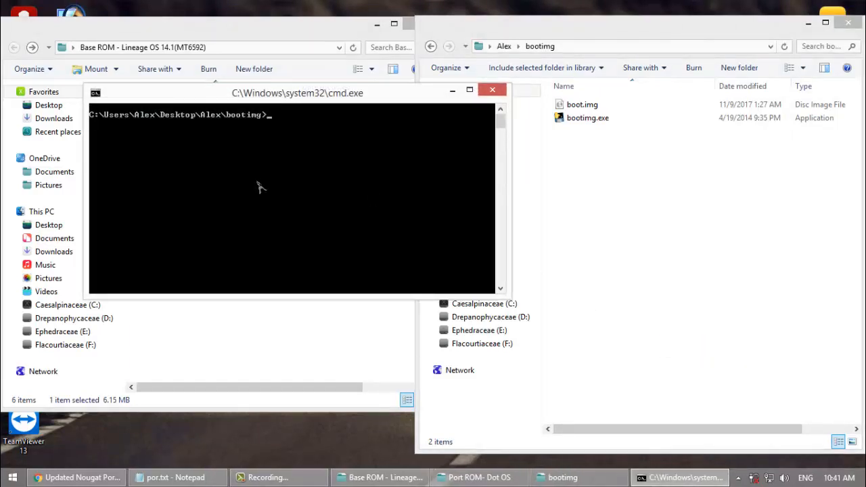
{"action": "left_click", "coordinate": [493, 90]}
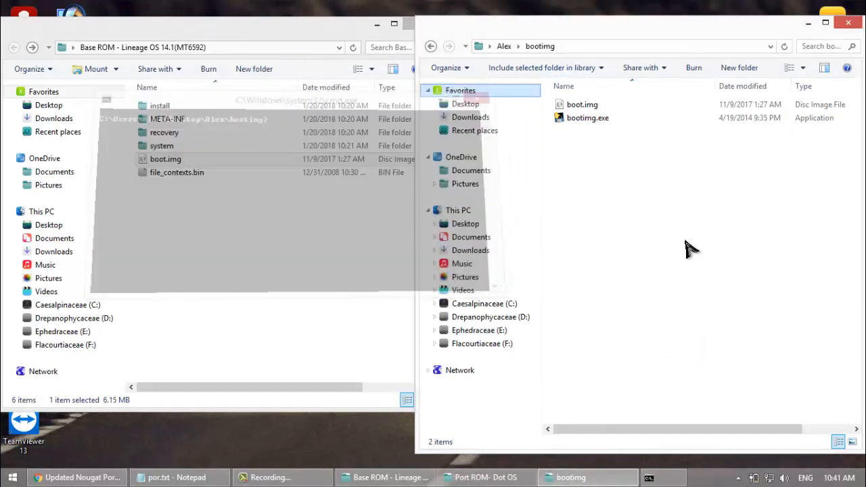
Step: Unpack the Base ROM's boot image by running "bootimg.exe --unpack-bootimg boot.img" from the bootimg folder, and close the command window
{"action": "right_click", "coordinate": [684, 259], "text": "shift"}
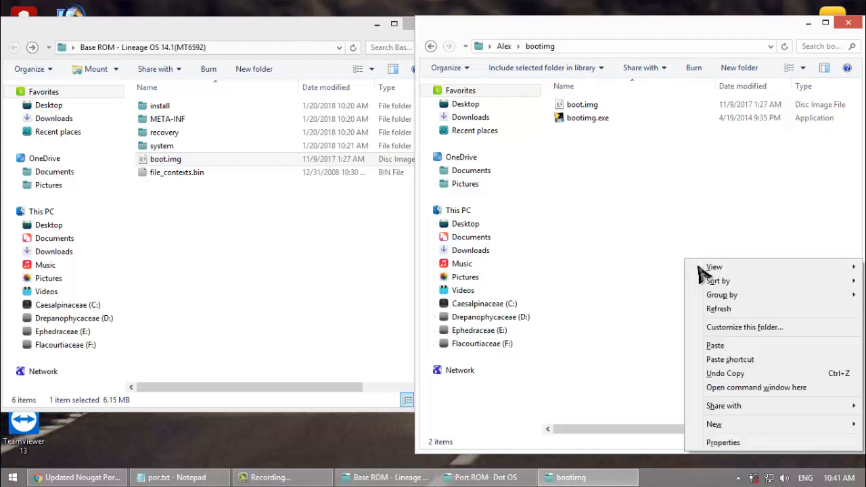
{"action": "left_click", "coordinate": [738, 387]}
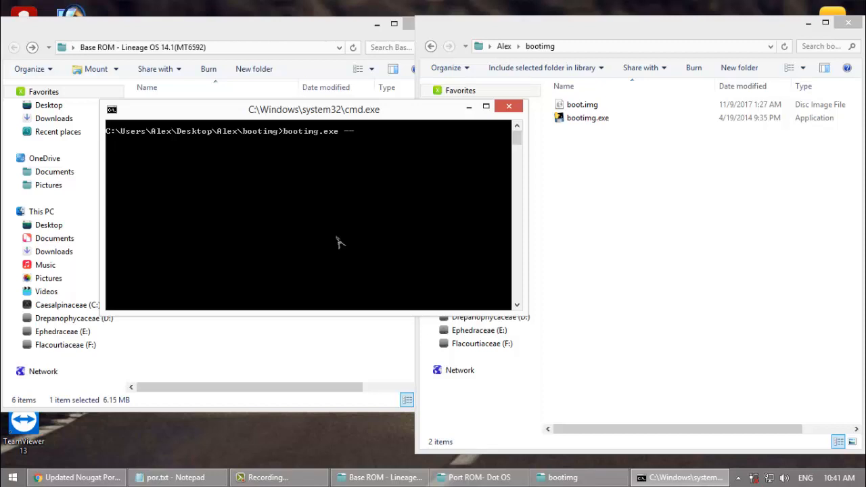
{"action": "type", "text": "unpack-bootimg boot.i"}
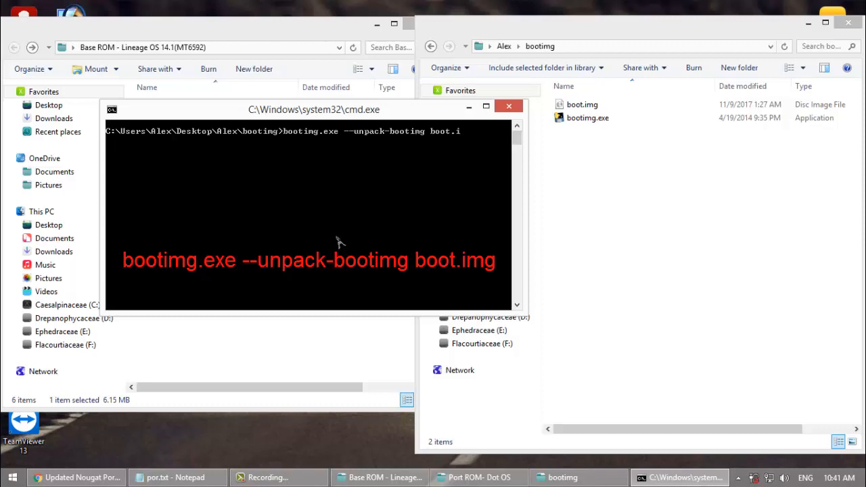
{"action": "key", "text": "Return"}
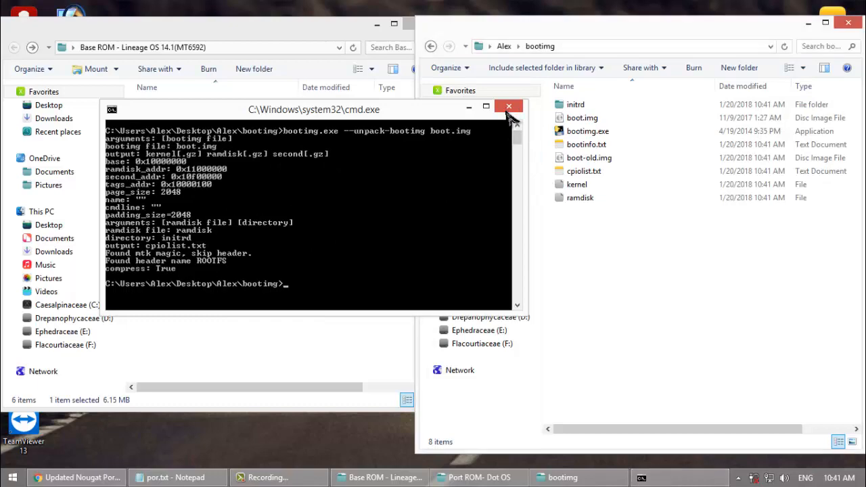
{"action": "left_click", "coordinate": [509, 106]}
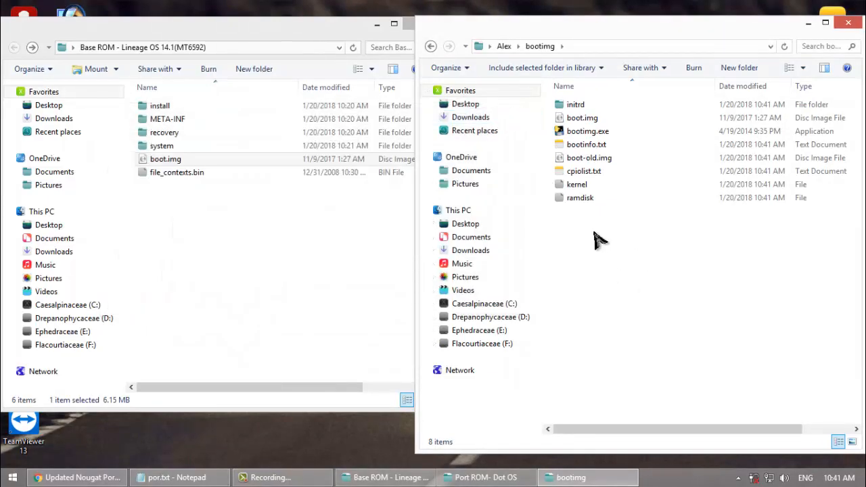
Step: Select everything in the bootimg folder except bootimg.exe and copy it
{"action": "key", "text": "ctrl+a"}
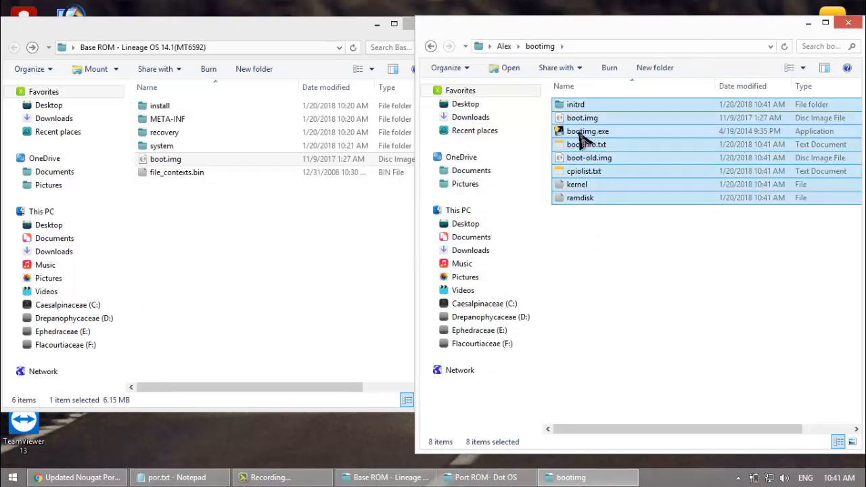
{"action": "right_click", "coordinate": [605, 177]}
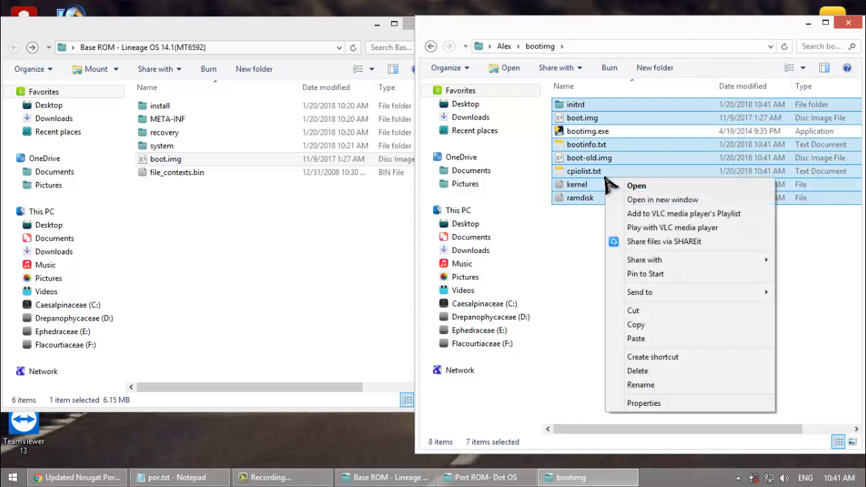
{"action": "left_click", "coordinate": [644, 325]}
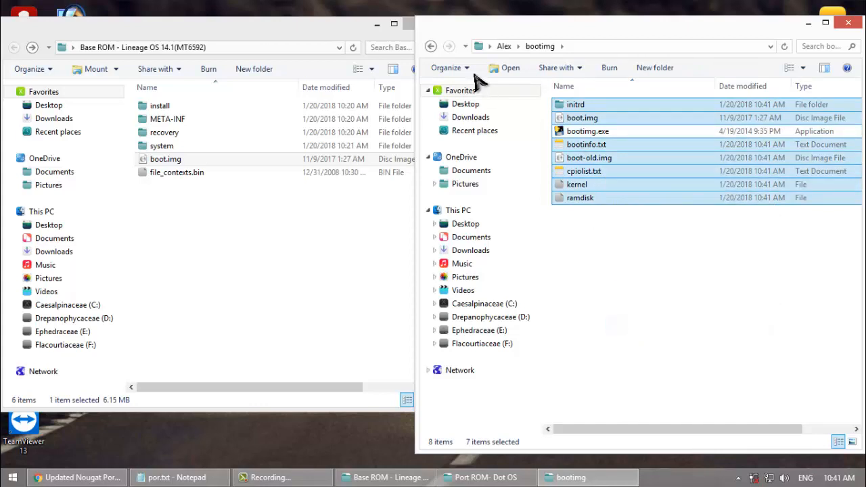
Step: Minimize the Base ROM window, create a desktop folder named "base boot" and open it
{"action": "left_click", "coordinate": [377, 24]}
{"action": "right_click", "coordinate": [171, 220]}
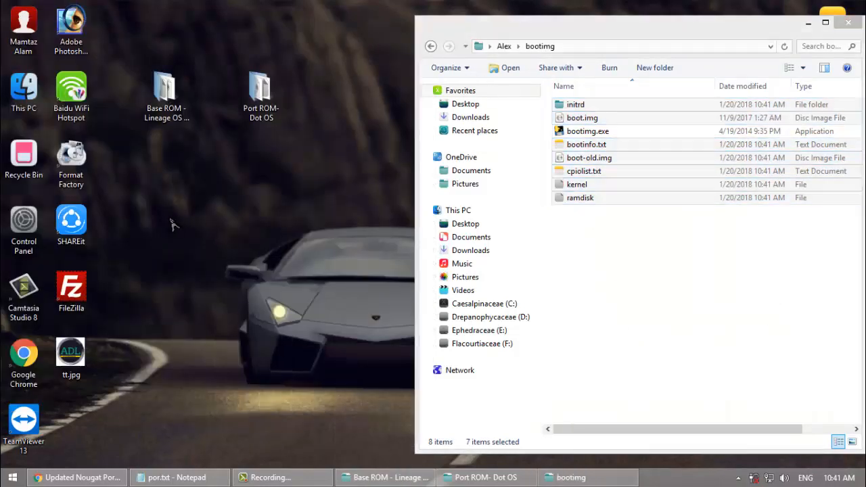
{"action": "mouse_move", "coordinate": [284, 359]}
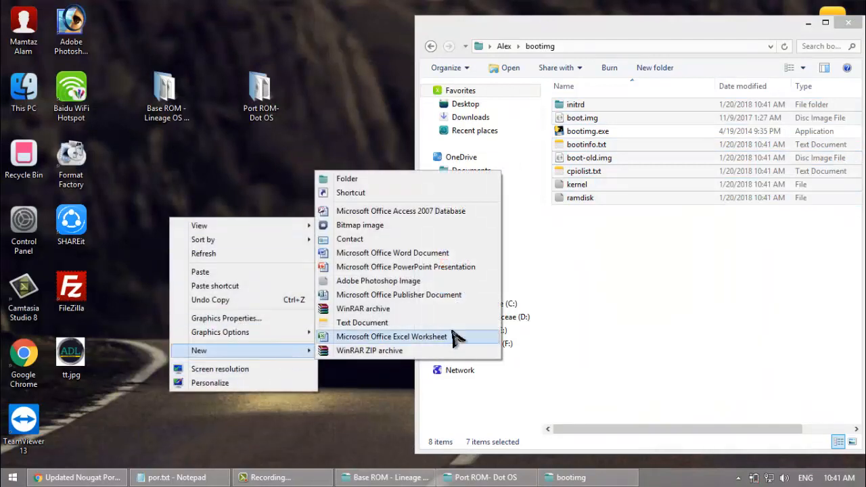
{"action": "left_click", "coordinate": [373, 181]}
{"action": "type", "text": "base boot"}
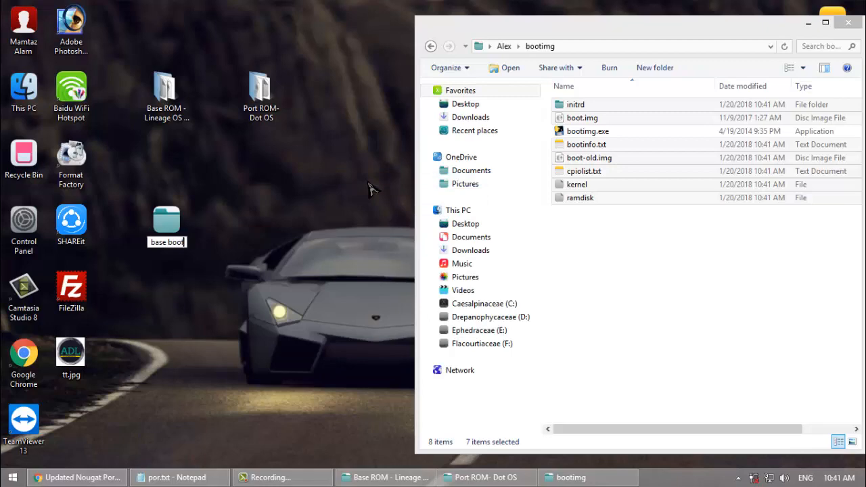
{"action": "key", "text": "Return"}
{"action": "double_click", "coordinate": [177, 217]}
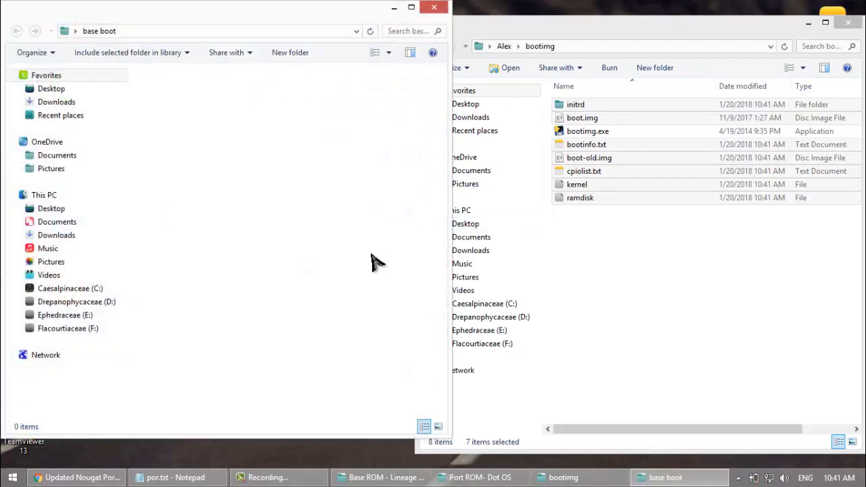
Step: Paste the copied boot files into the base boot folder and delete those copies
{"action": "key", "text": "ctrl+v"}
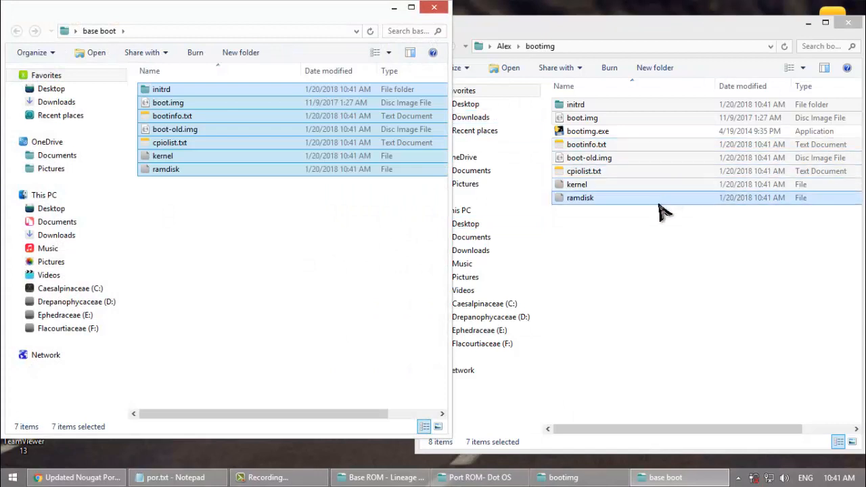
{"action": "key", "text": "Delete"}
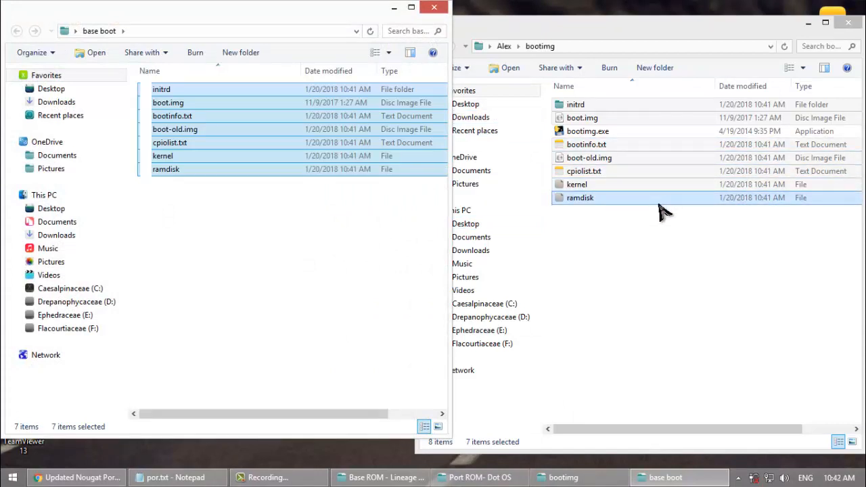
Step: Move initrd, boot.img, bootinfo.txt, boot-old.img, kernel and ramdisk from the bootimg folder into base boot, and minimize the base boot window
{"action": "left_click", "coordinate": [613, 174], "text": "ctrl"}
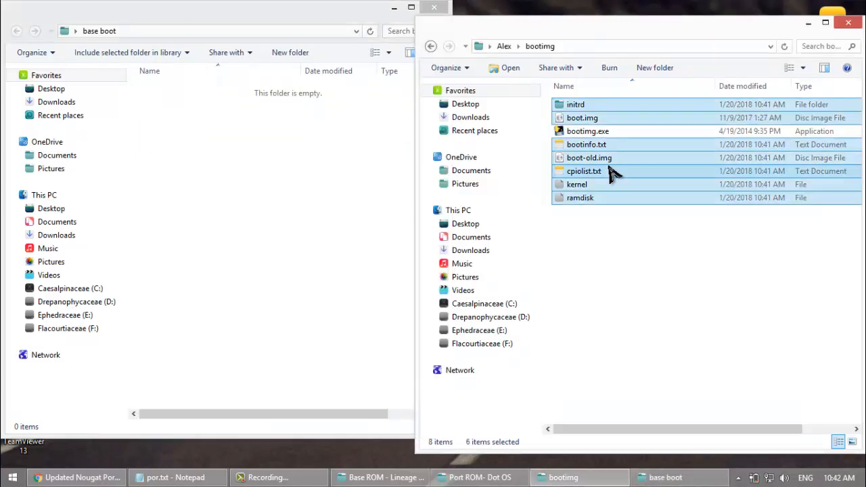
{"action": "left_click", "coordinate": [280, 154]}
{"action": "key", "text": "ctrl+v"}
{"action": "left_click", "coordinate": [398, 10]}
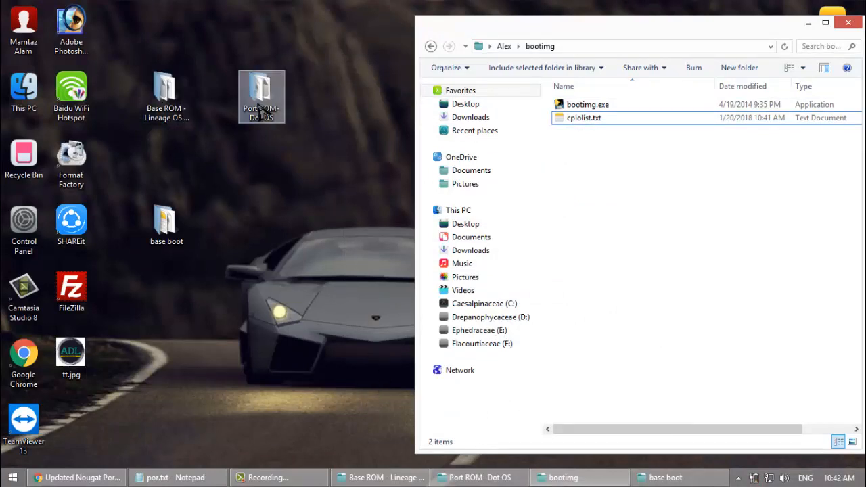
Step: Open the Port ROM folder, copy its boot.img and bring the bootimg folder window back to the front
{"action": "double_click", "coordinate": [261, 110]}
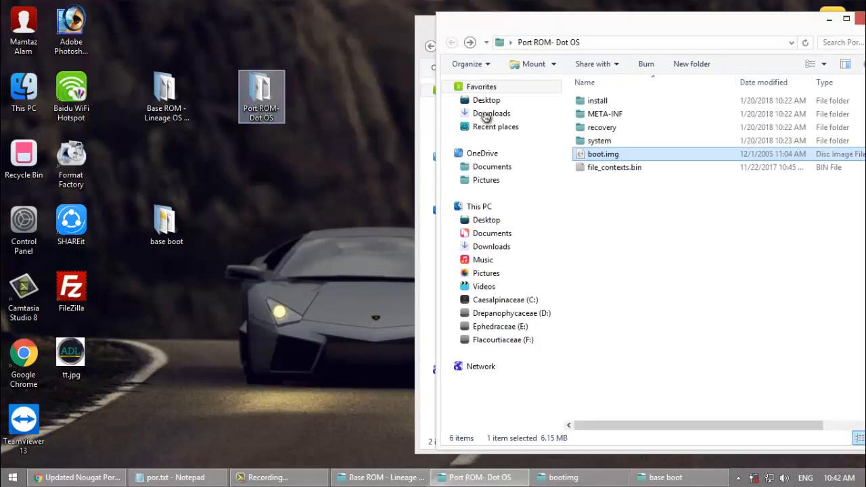
{"action": "right_click", "coordinate": [635, 155]}
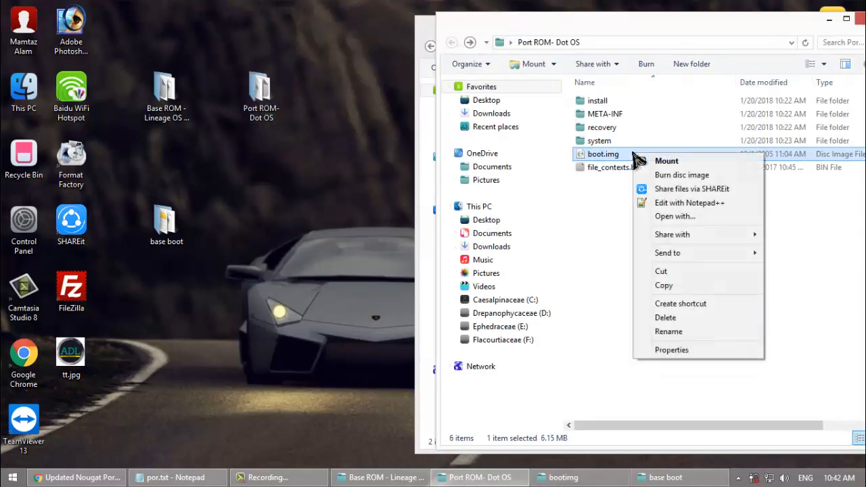
{"action": "left_click", "coordinate": [658, 287]}
{"action": "right_click", "coordinate": [361, 205]}
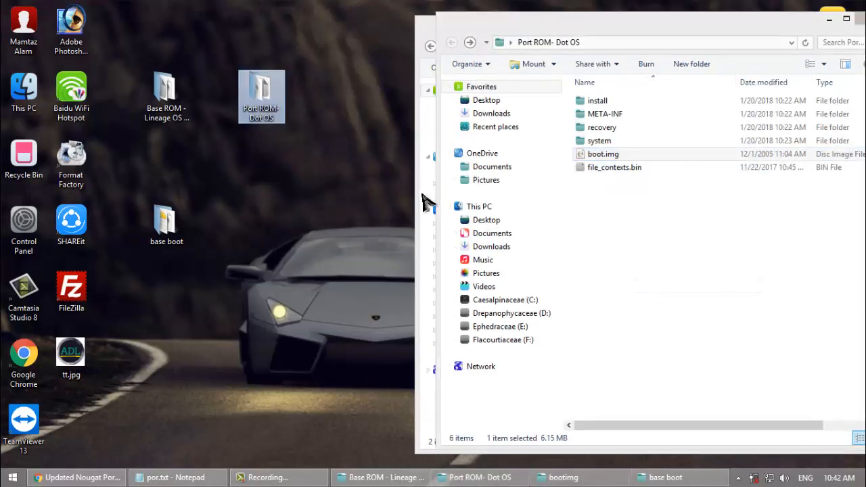
{"action": "left_click", "coordinate": [423, 201]}
Step: Move the leftover cpiolist.txt from the bootimg folder into the base boot folder on the desktop
{"action": "left_click", "coordinate": [606, 120]}
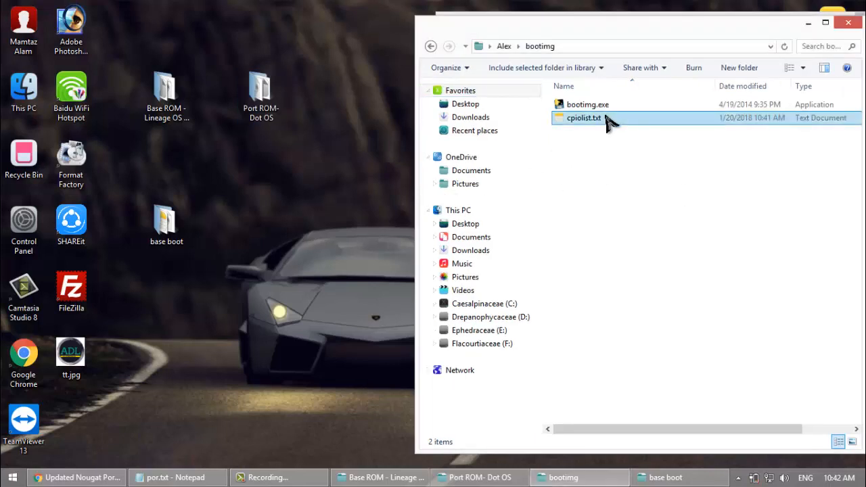
{"action": "left_click", "coordinate": [653, 235]}
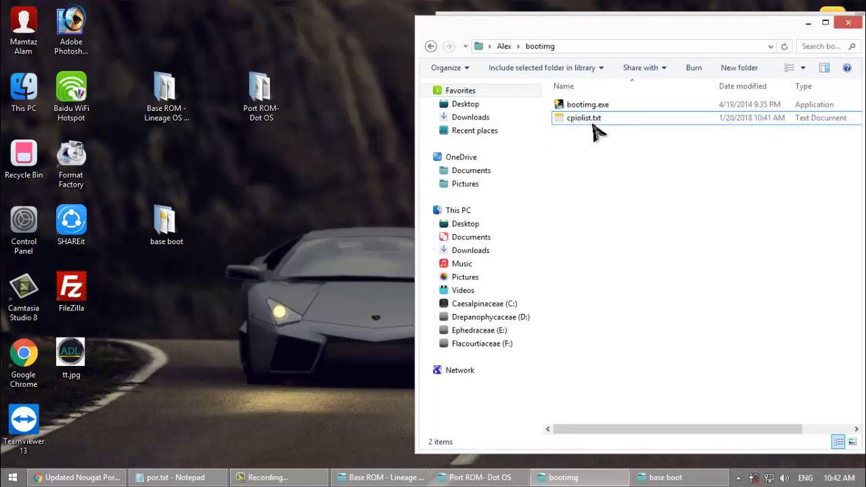
{"action": "left_click_drag", "start_coordinate": [568, 120], "coordinate": [168, 227]}
Step: Paste the Port ROM's boot.img into the bootimg folder
{"action": "left_click", "coordinate": [632, 200]}
{"action": "key", "text": "ctrl+v"}
{"action": "left_click", "coordinate": [632, 200]}
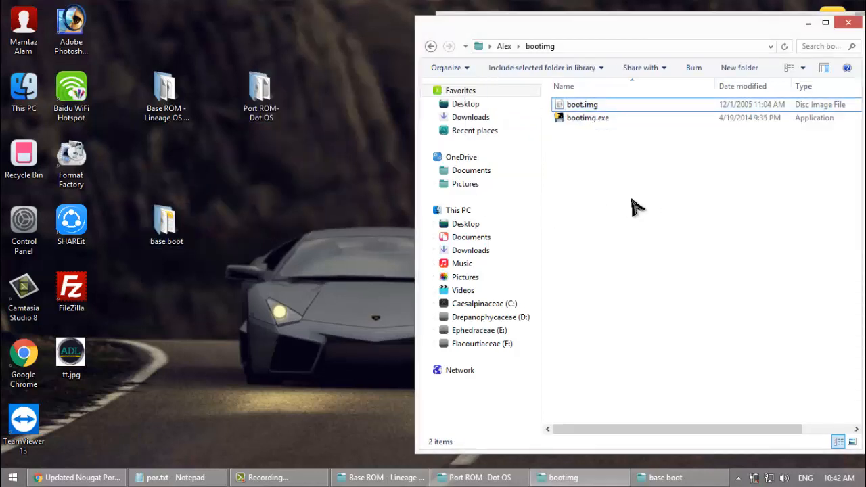
Step: Unpack the Port ROM's boot image with "bootimg.exe --unpack-bootimg boot.img" in a command window at the bootimg folder, and close that window
{"action": "right_click", "coordinate": [636, 206], "text": "shift"}
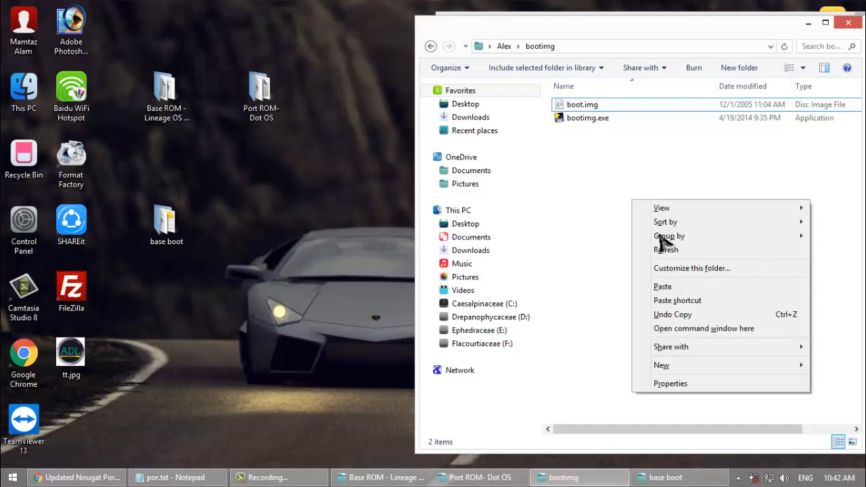
{"action": "left_click", "coordinate": [671, 329]}
{"action": "type", "text": "bo"}
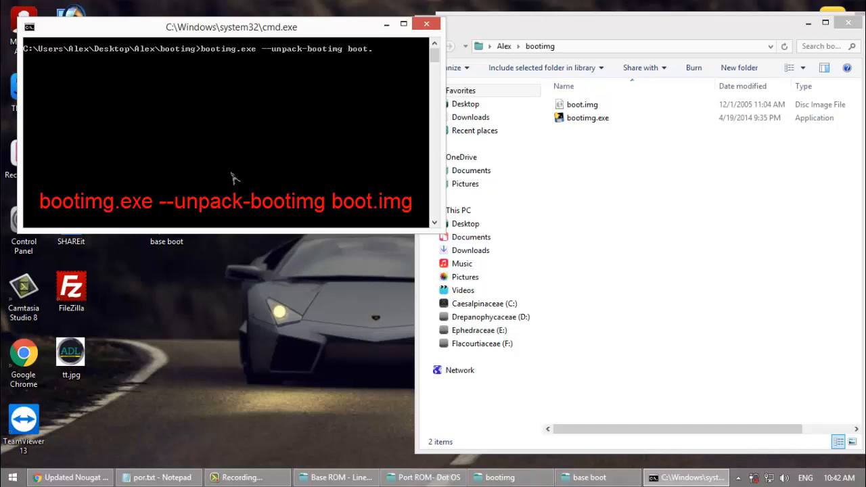
{"action": "type", "text": "g"}
{"action": "key", "text": "Return"}
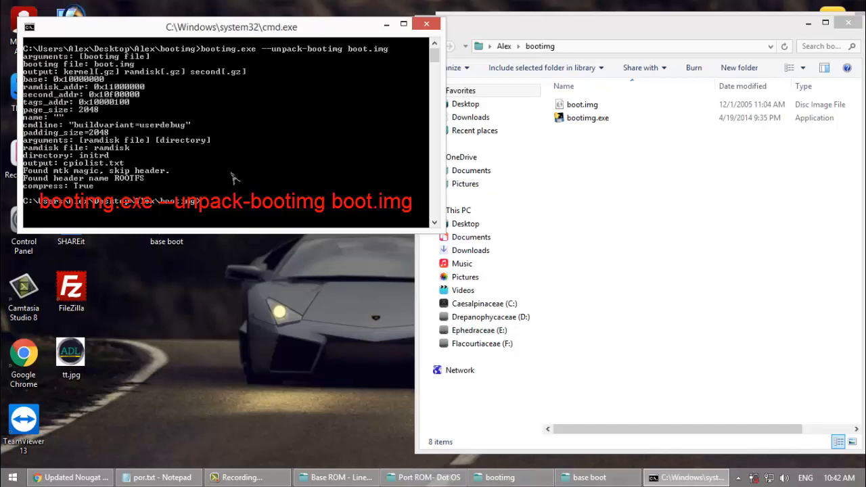
{"action": "left_click", "coordinate": [426, 24]}
Step: Create a new desktop folder for the Port ROM's unpacked boot files, with a name beginning with "port"
{"action": "right_click", "coordinate": [310, 210]}
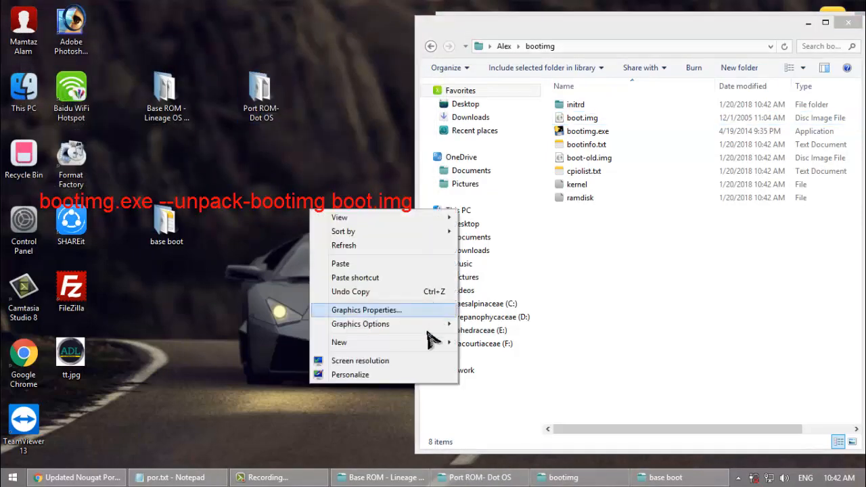
{"action": "mouse_move", "coordinate": [446, 342]}
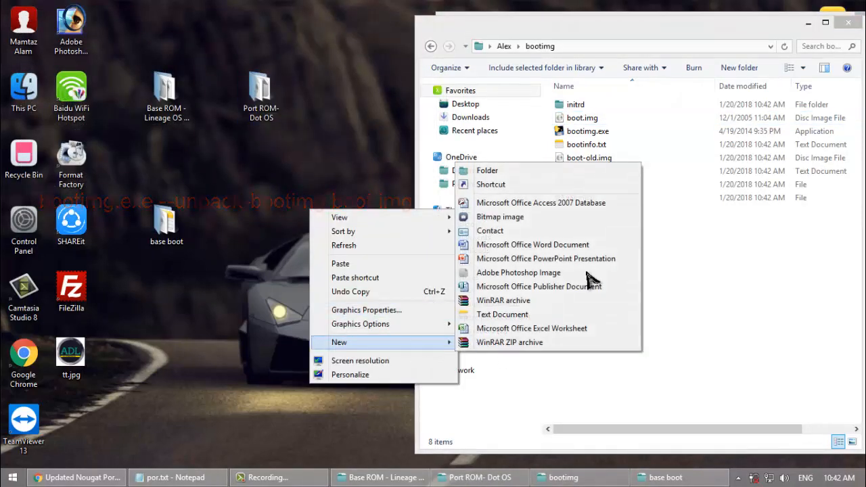
{"action": "left_click", "coordinate": [507, 175]}
{"action": "type", "text": "port boot"}
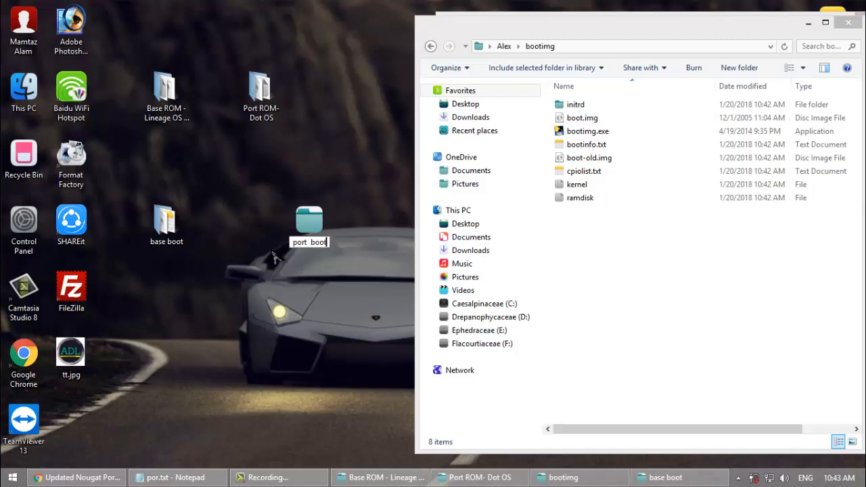
{"action": "key", "text": "Return"}
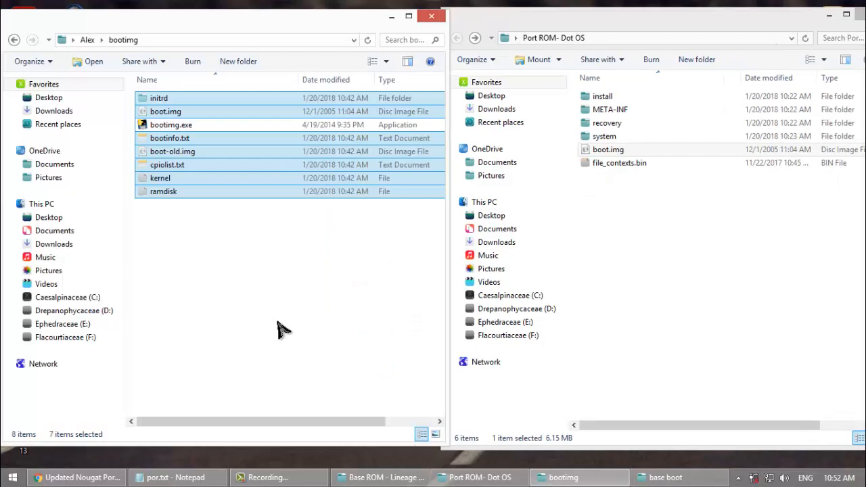
Step: Move the Port ROM's unpacked boot files from the bootimg folder into the new port boot folder on the desktop
{"action": "left_click", "coordinate": [391, 16]}
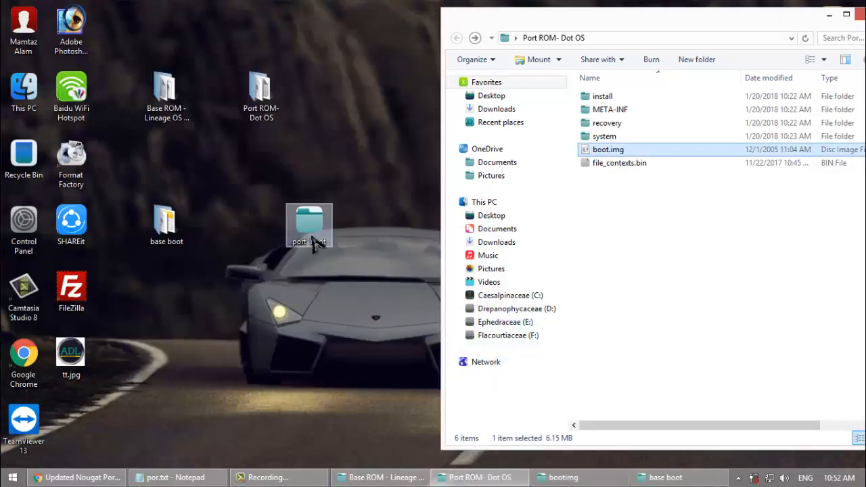
{"action": "double_click", "coordinate": [315, 244]}
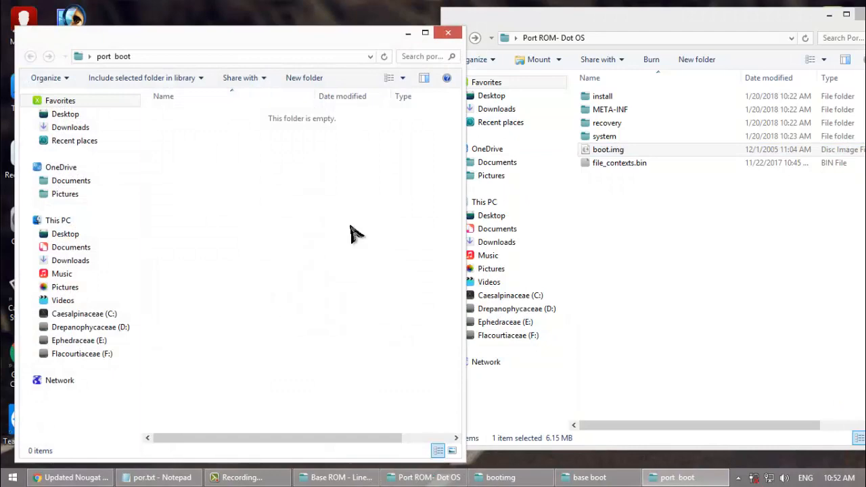
{"action": "key", "text": "ctrl+v"}
Step: Open the base boot folder and arrange its window side by side with the port boot folder
{"action": "left_click_drag", "start_coordinate": [285, 44], "coordinate": [558, 54]}
{"action": "double_click", "coordinate": [168, 223]}
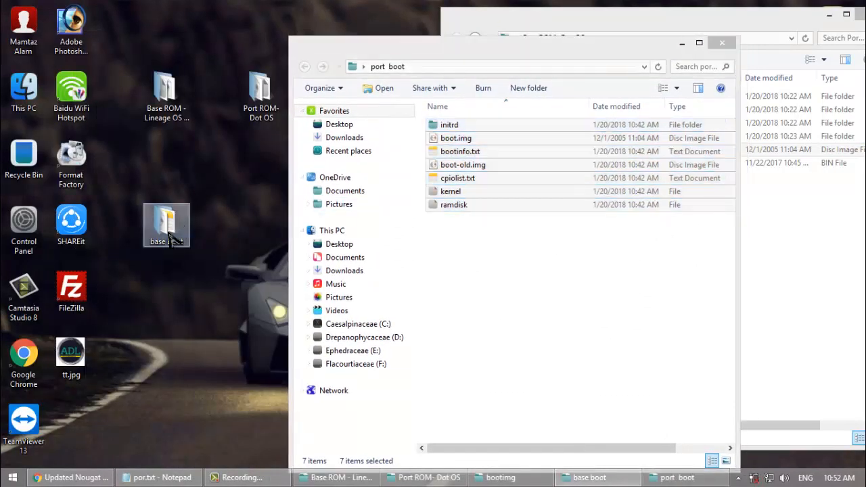
{"action": "left_click_drag", "start_coordinate": [533, 53], "coordinate": [700, 0]}
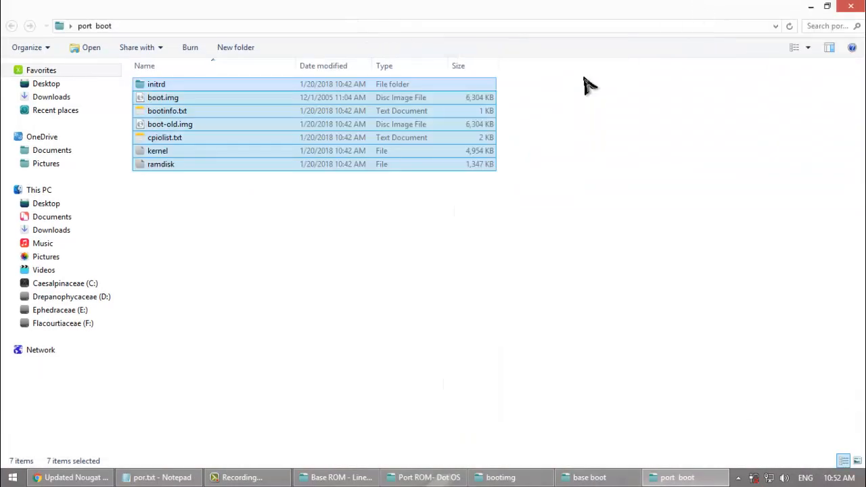
{"action": "double_click", "coordinate": [643, 12]}
{"action": "left_click_drag", "start_coordinate": [617, 46], "coordinate": [737, 15]}
{"action": "left_click", "coordinate": [351, 284]}
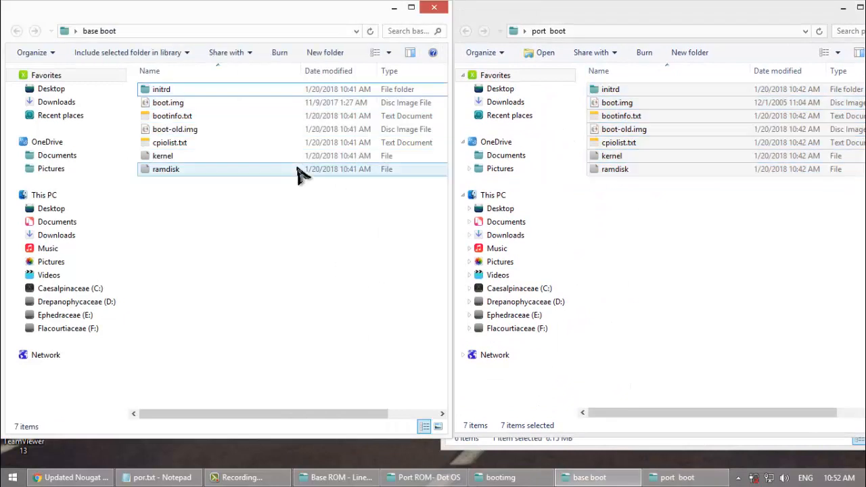
Step: Copy the kernel file from base boot into port boot, replacing the existing kernel
{"action": "left_click", "coordinate": [290, 157]}
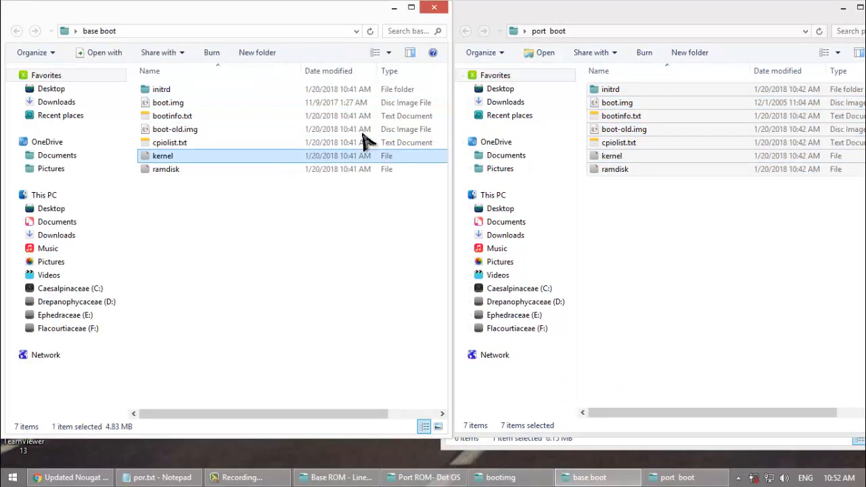
{"action": "left_click", "coordinate": [704, 232]}
{"action": "key", "text": "ctrl+v"}
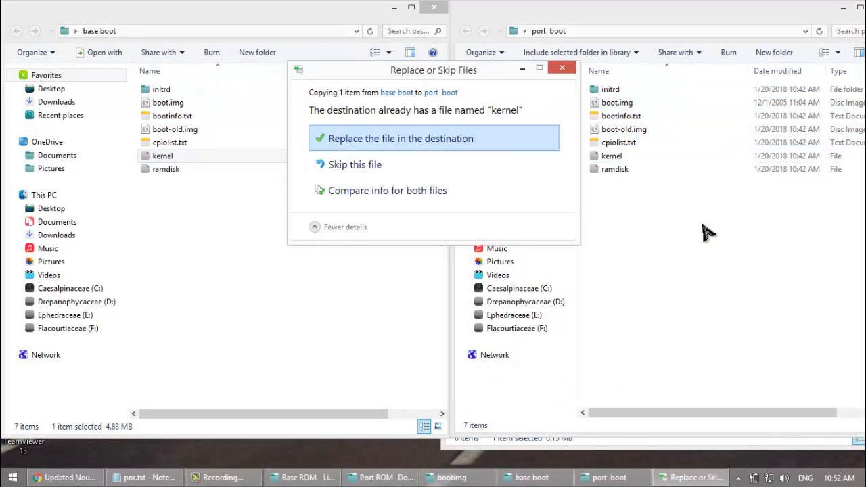
{"action": "left_click", "coordinate": [470, 143]}
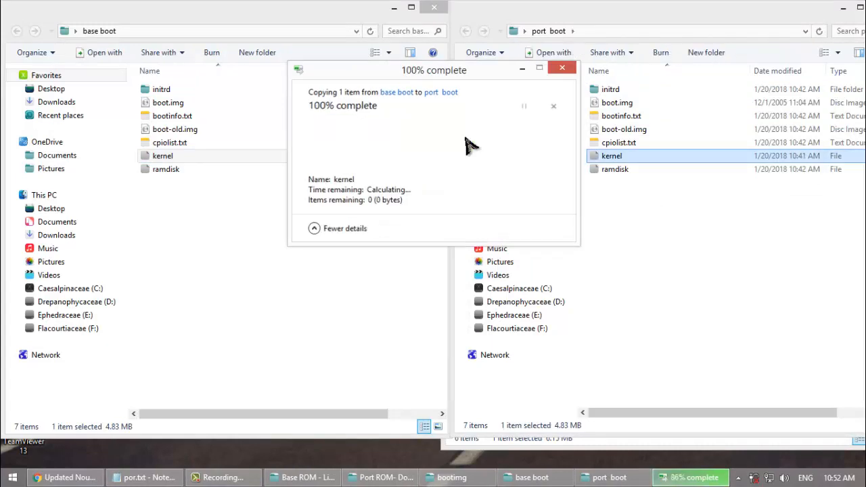
Step: Copy ueventd.rc from base boot's initrd folder into port boot's initrd folder, replacing the existing file
{"action": "left_click", "coordinate": [266, 90]}
{"action": "double_click", "coordinate": [266, 90]}
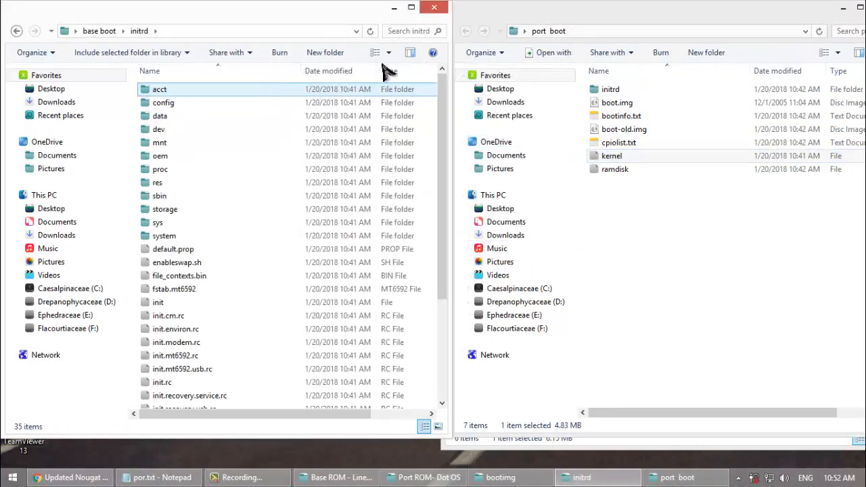
{"action": "left_click_drag", "start_coordinate": [440, 180], "coordinate": [433, 309]}
{"action": "right_click", "coordinate": [294, 400]}
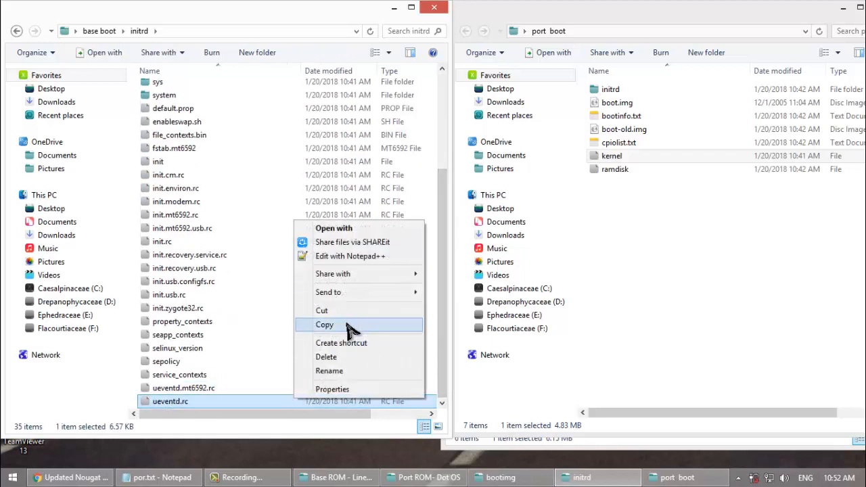
{"action": "left_click", "coordinate": [347, 328]}
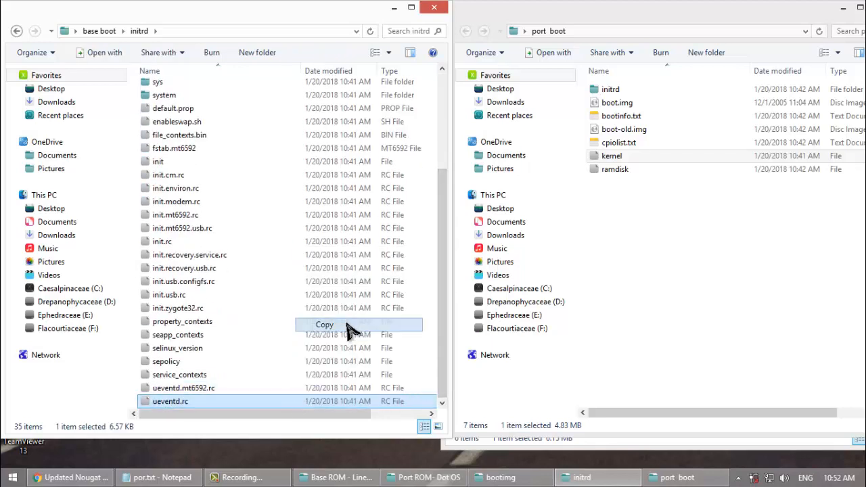
{"action": "double_click", "coordinate": [612, 90]}
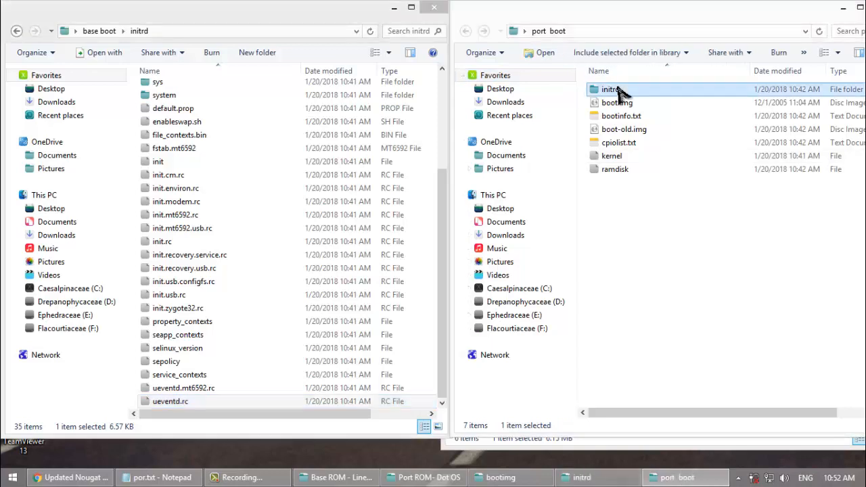
{"action": "right_click", "coordinate": [586, 313]}
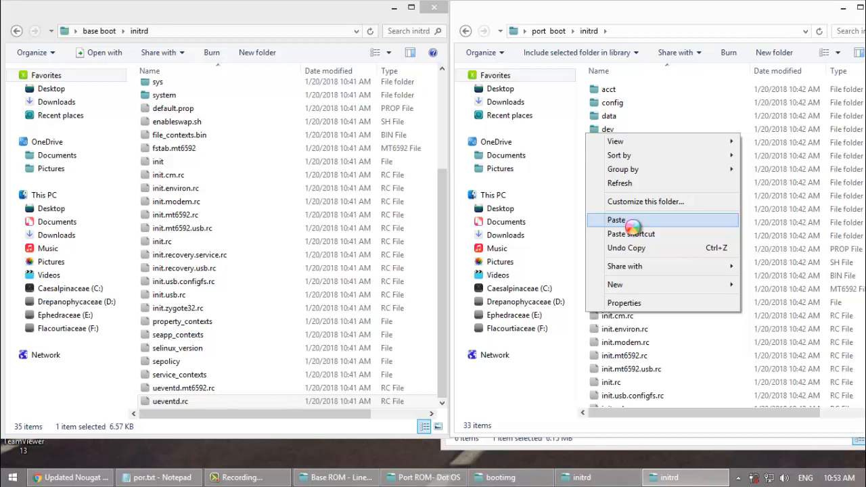
{"action": "left_click", "coordinate": [617, 220]}
{"action": "left_click", "coordinate": [443, 140]}
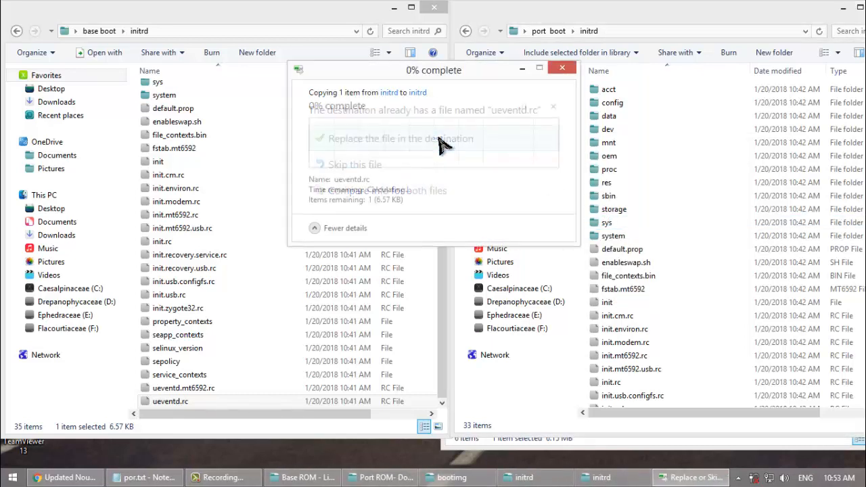
Step: Close the base boot and port boot folder windows and delete the base boot folder from the desktop
{"action": "left_click", "coordinate": [16, 32]}
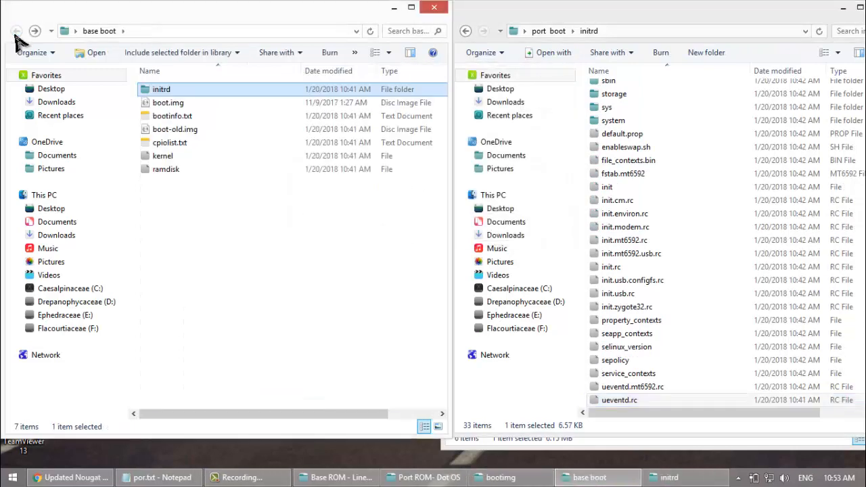
{"action": "left_click", "coordinate": [434, 8]}
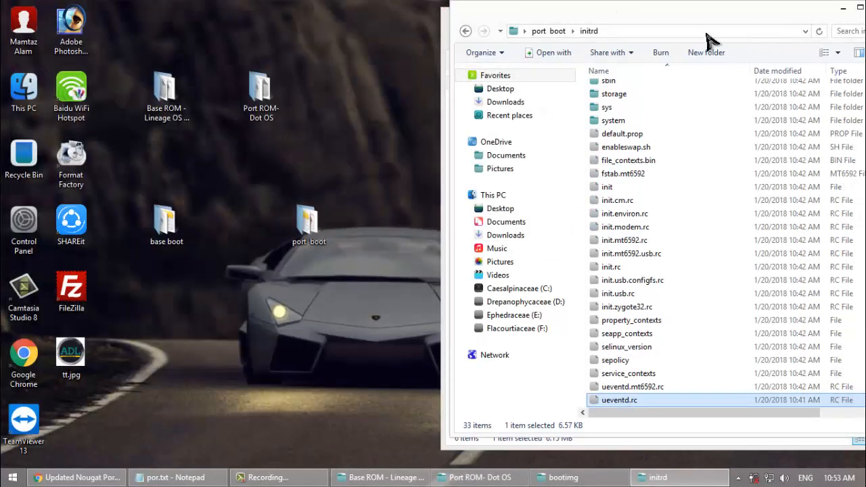
{"action": "left_click_drag", "start_coordinate": [706, 20], "coordinate": [502, 40]}
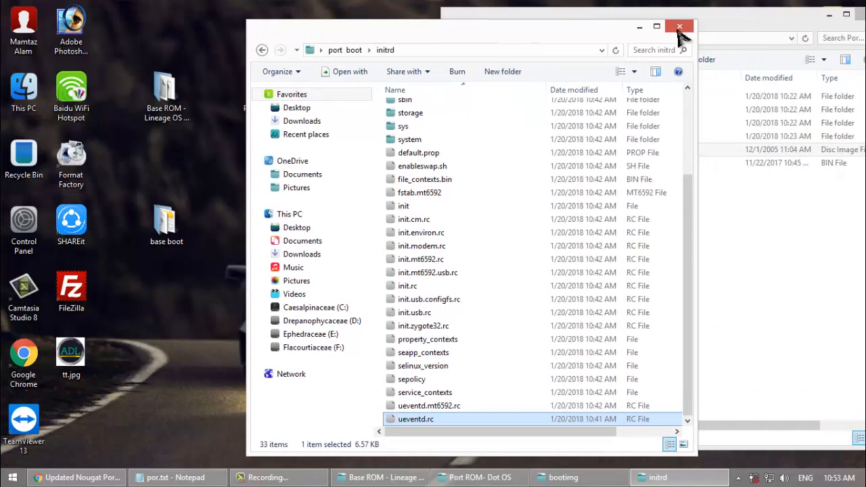
{"action": "left_click", "coordinate": [679, 27]}
{"action": "left_click", "coordinate": [636, 216]}
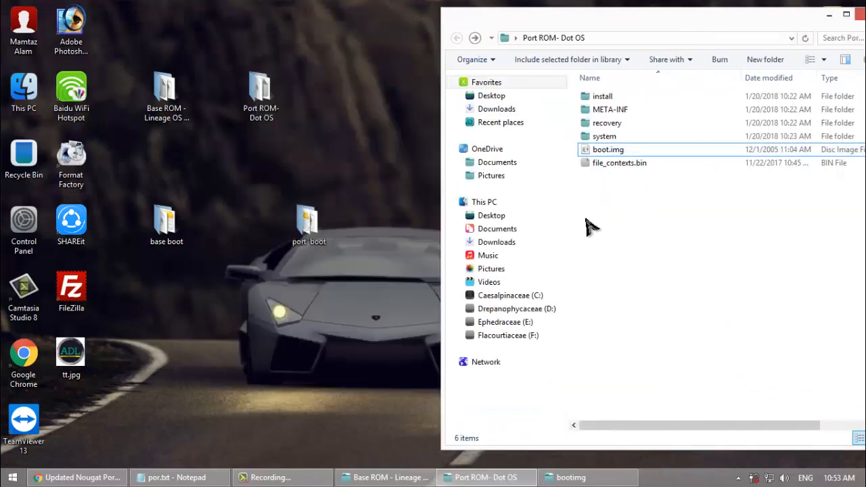
{"action": "left_click", "coordinate": [166, 232]}
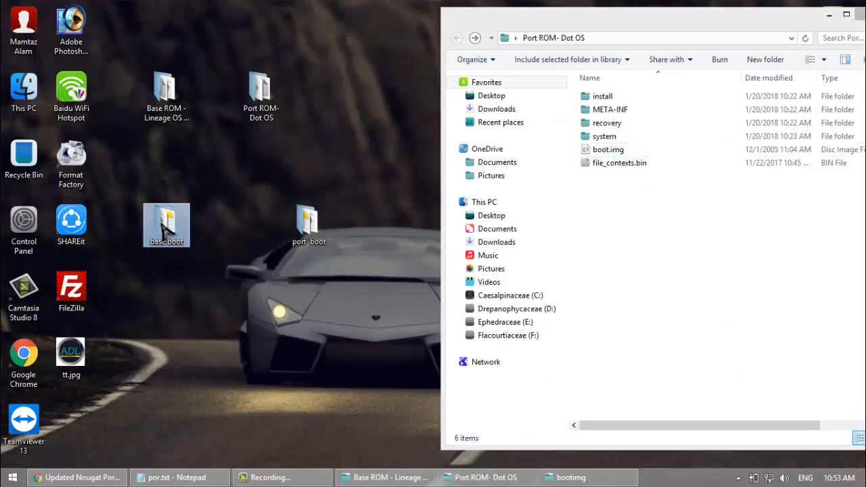
{"action": "key", "text": "Delete"}
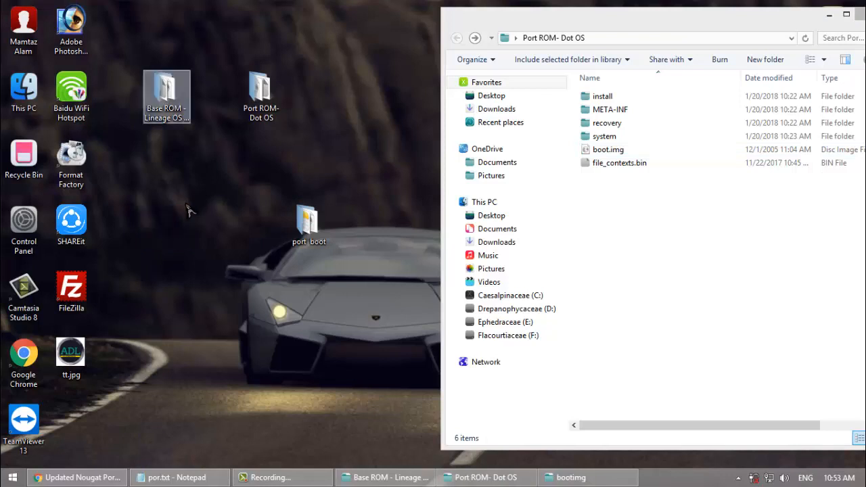
Step: Move all files from port boot into the bootimg folder inside Alex and delete the port boot folder
{"action": "left_click", "coordinate": [860, 19]}
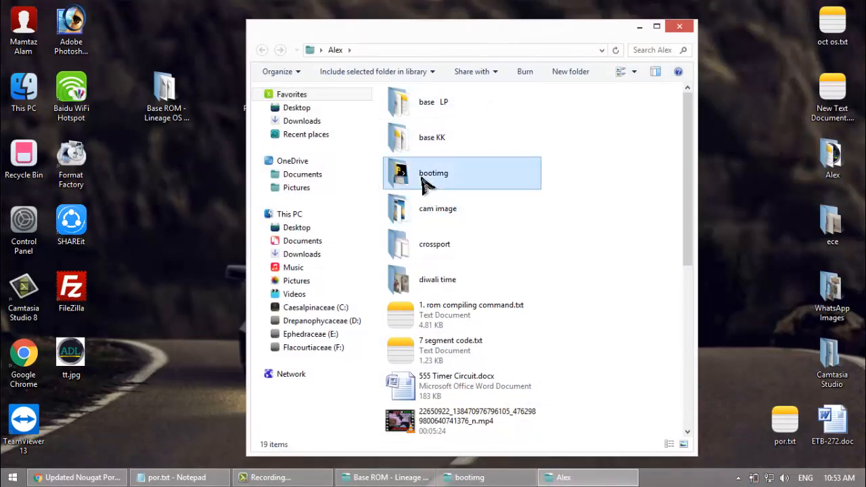
{"action": "double_click", "coordinate": [422, 179]}
{"action": "left_click_drag", "start_coordinate": [477, 49], "coordinate": [622, 75]}
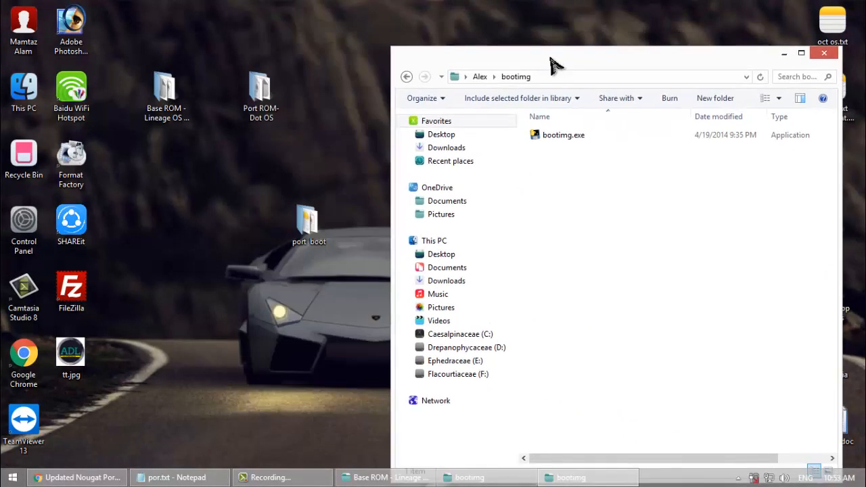
{"action": "double_click", "coordinate": [311, 230]}
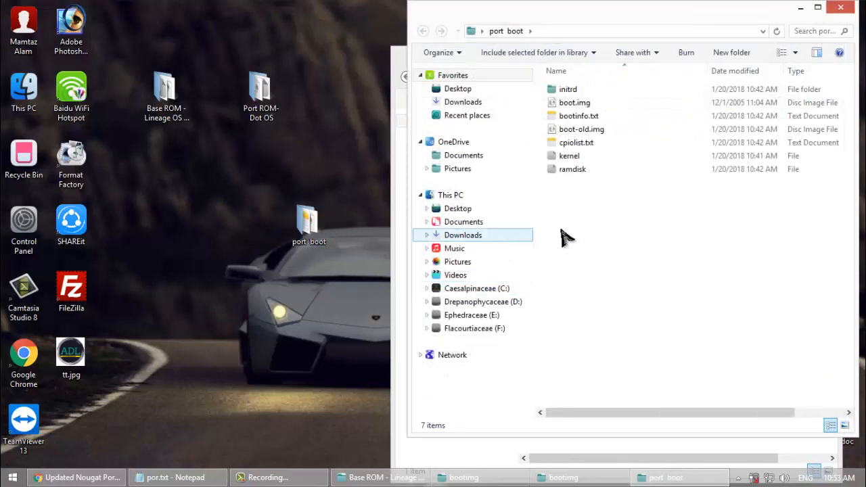
{"action": "key", "text": "ctrl+a"}
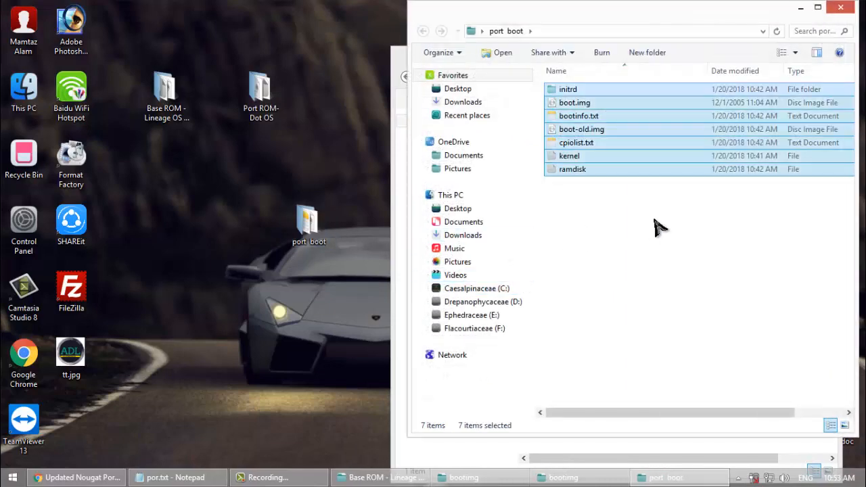
{"action": "left_click", "coordinate": [840, 6]}
{"action": "key", "text": "ctrl+v"}
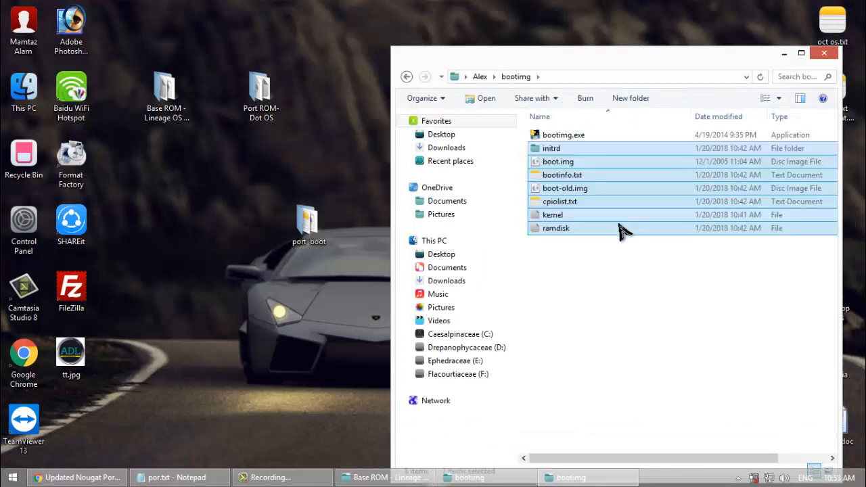
{"action": "left_click", "coordinate": [311, 226]}
{"action": "key", "text": "Delete"}
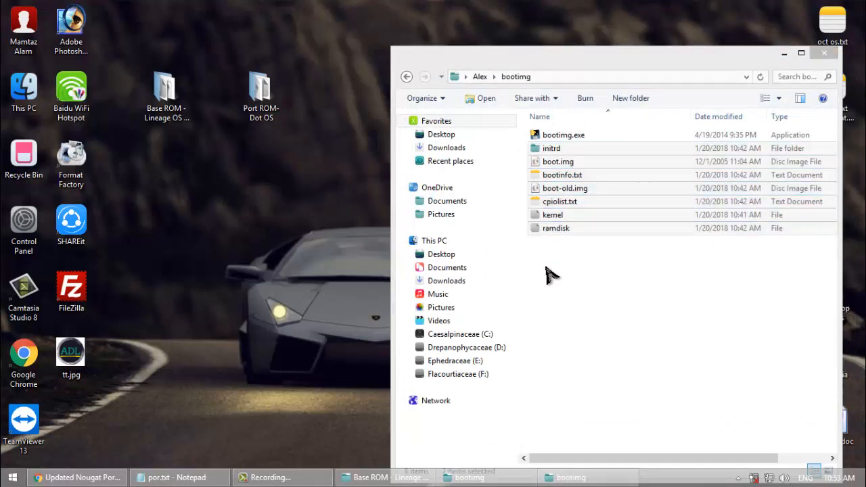
Step: Repack the boot image with "bootimg.exe --repack-bootimg" in a command window at the bootimg folder, and close that window
{"action": "left_click", "coordinate": [658, 309]}
{"action": "right_click", "coordinate": [656, 309]}
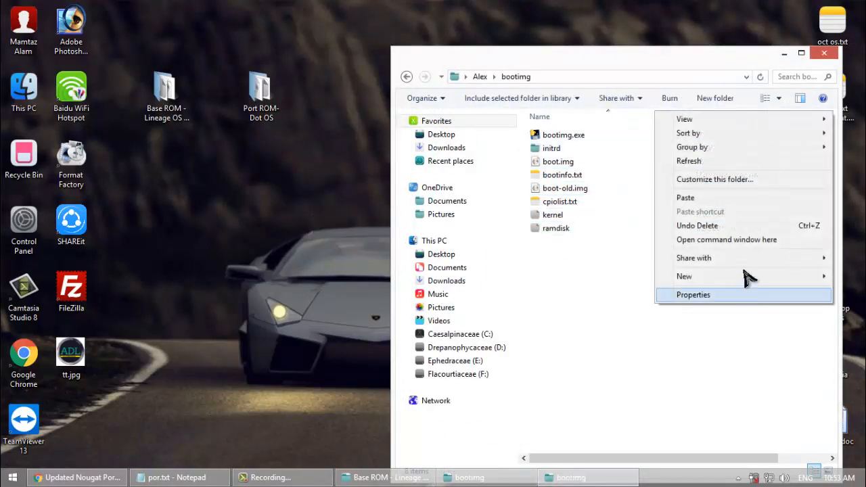
{"action": "left_click", "coordinate": [724, 240]}
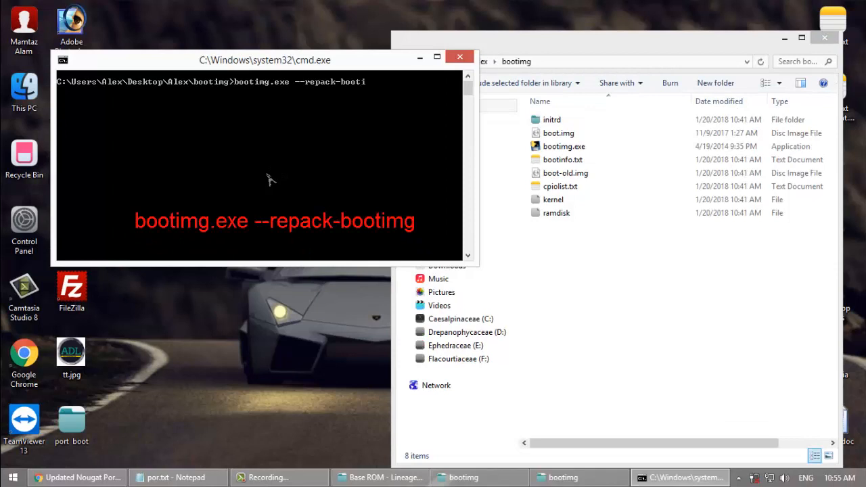
{"action": "key", "text": "Return"}
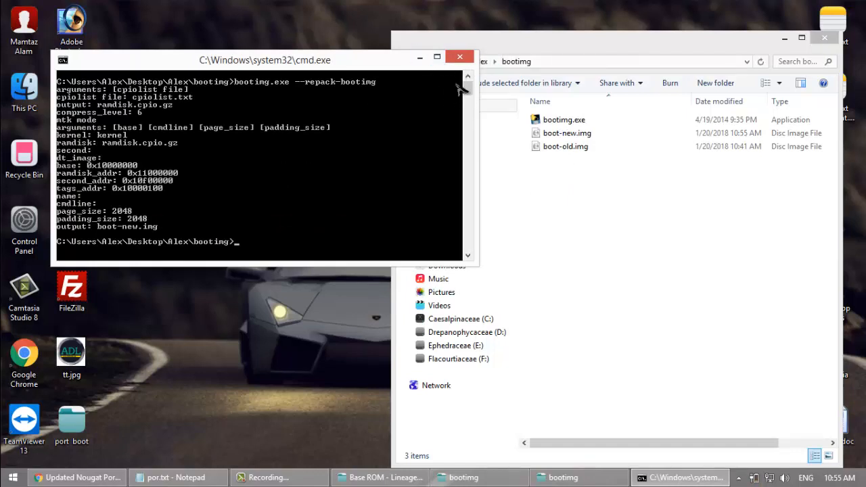
{"action": "left_click", "coordinate": [460, 59]}
Step: Move boot-new.img to the desktop, delete boot-old.img from the bootimg folder, and close the folder window
{"action": "left_click_drag", "start_coordinate": [576, 140], "coordinate": [319, 185]}
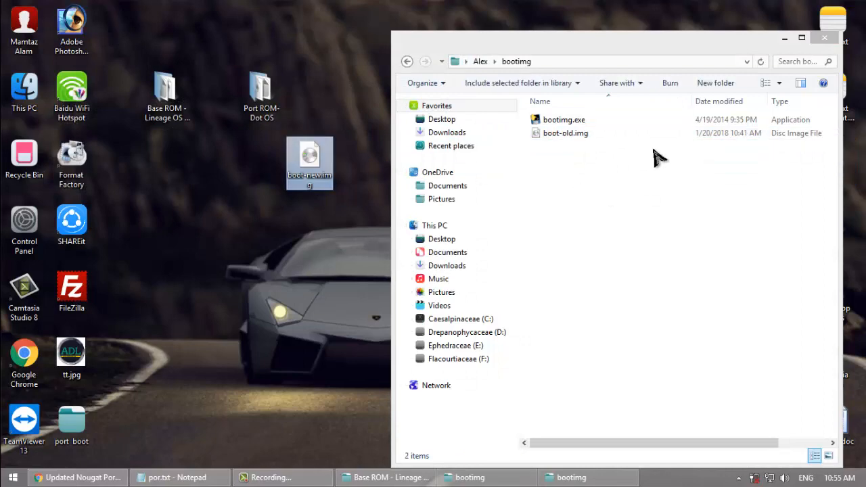
{"action": "left_click", "coordinate": [615, 139]}
{"action": "key", "text": "Delete"}
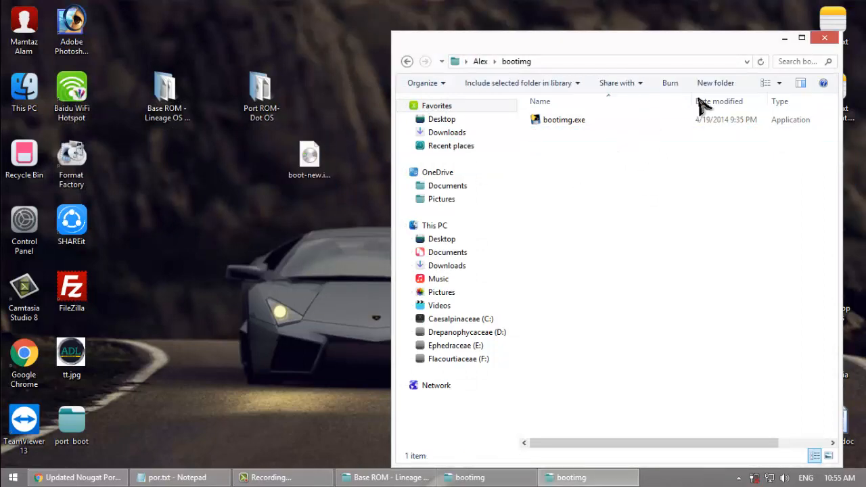
{"action": "left_click", "coordinate": [824, 38]}
Step: Rename boot-new.img on the desktop as boot.img
{"action": "left_click", "coordinate": [305, 180]}
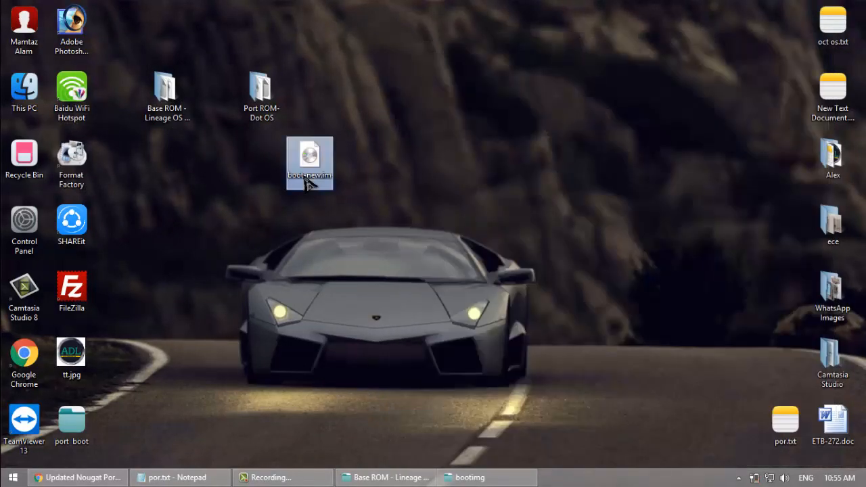
{"action": "left_click", "coordinate": [305, 178]}
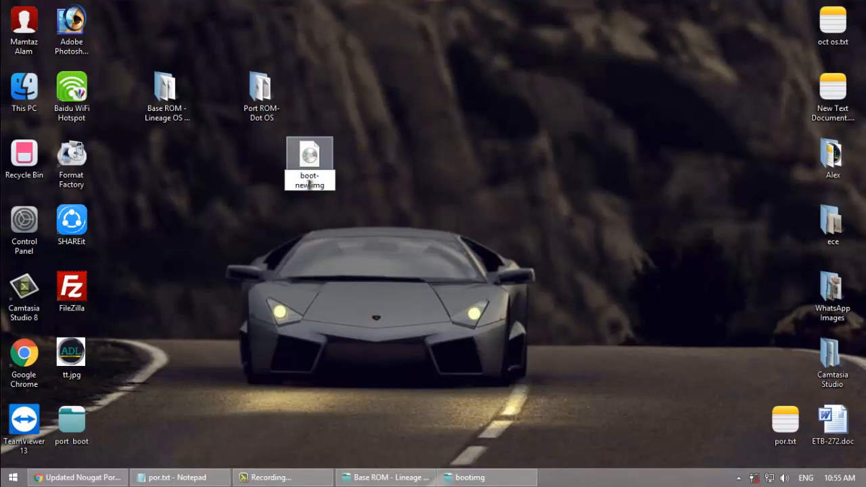
{"action": "key", "text": "BackSpace"}
{"action": "key", "text": "BackSpace"}
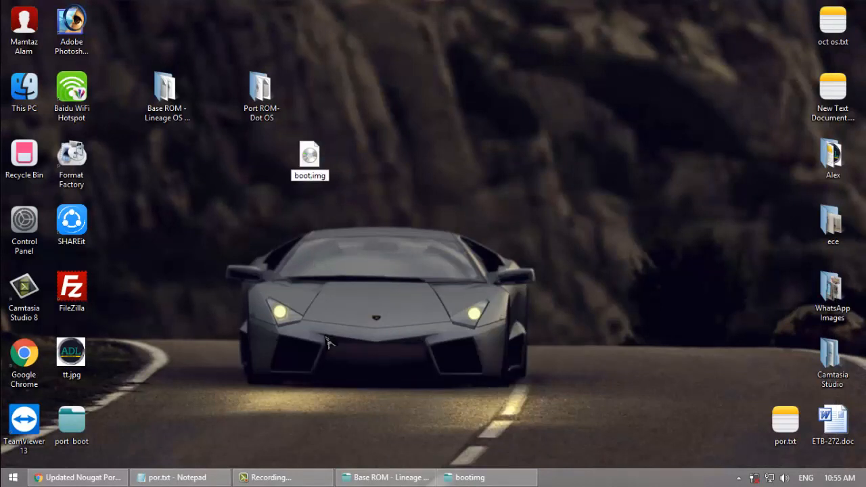
{"action": "key", "text": "Return"}
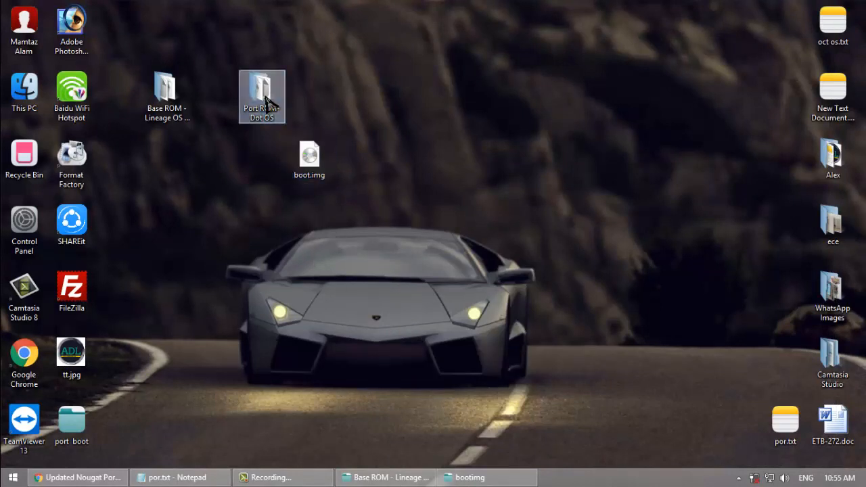
Step: Move boot.img from the desktop into the Port ROM- Dot OS folder, replacing the existing file
{"action": "double_click", "coordinate": [265, 103]}
{"action": "left_click_drag", "start_coordinate": [293, 170], "coordinate": [612, 231]}
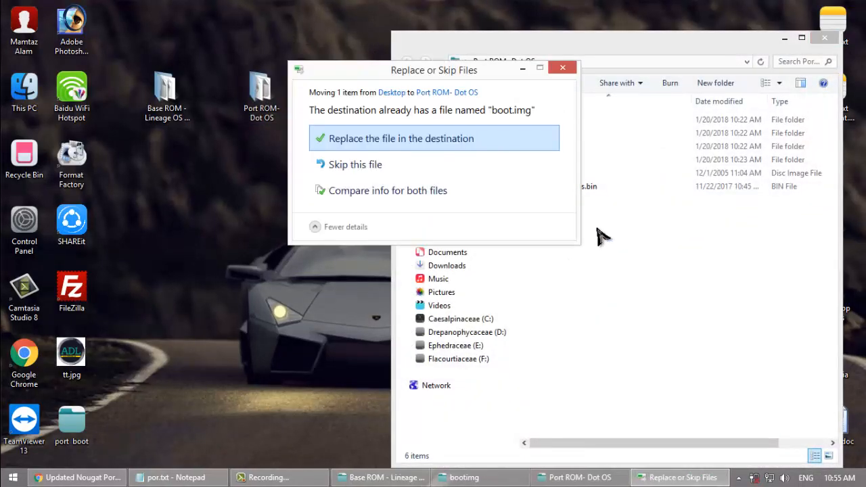
{"action": "left_click", "coordinate": [465, 142]}
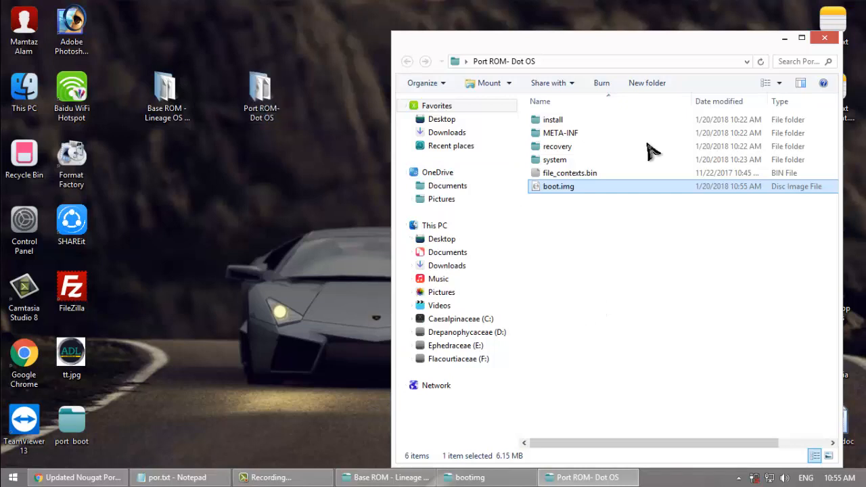
Step: Compress all files and folders in the Port ROM- Dot OS folder into a zip archive
{"action": "left_click_drag", "start_coordinate": [599, 252], "coordinate": [561, 122]}
{"action": "right_click", "coordinate": [561, 123]}
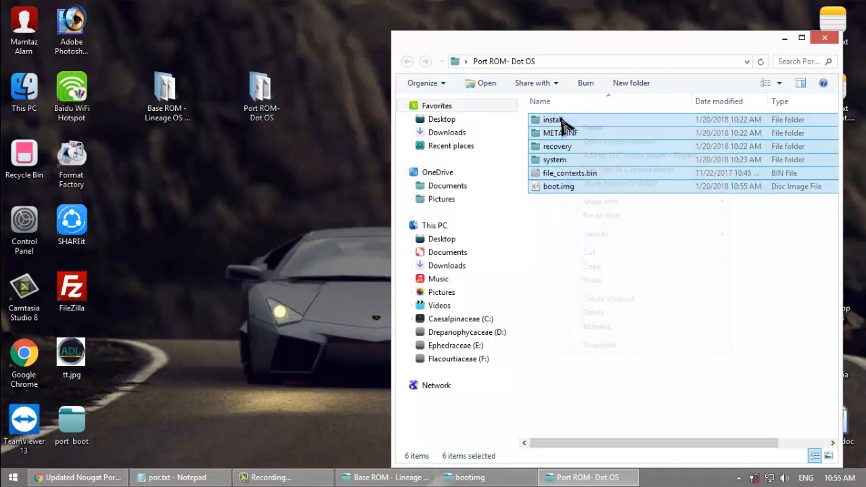
{"action": "mouse_move", "coordinate": [693, 238]}
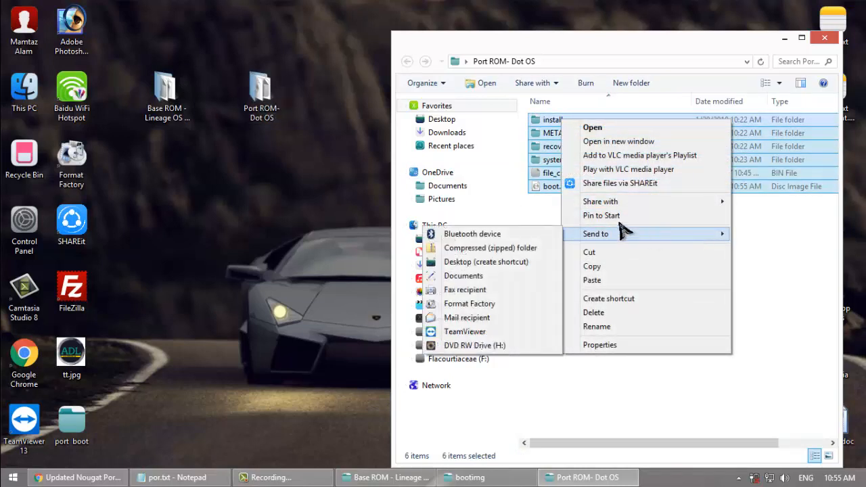
{"action": "left_click", "coordinate": [516, 248]}
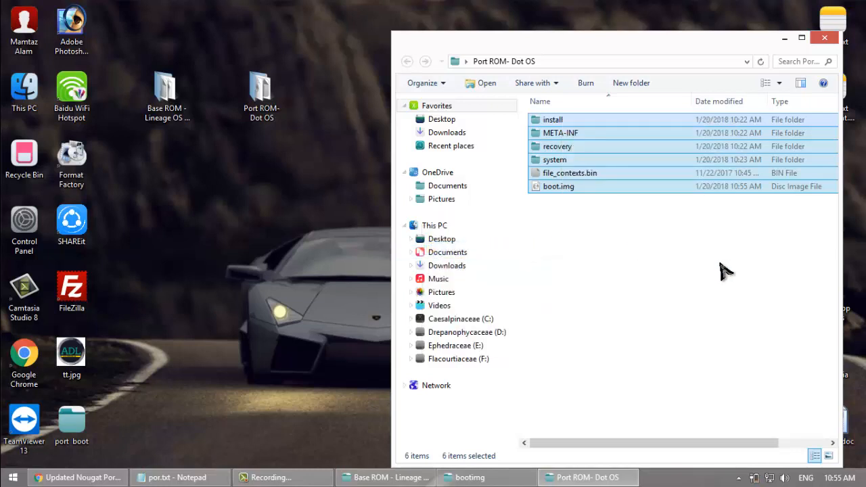